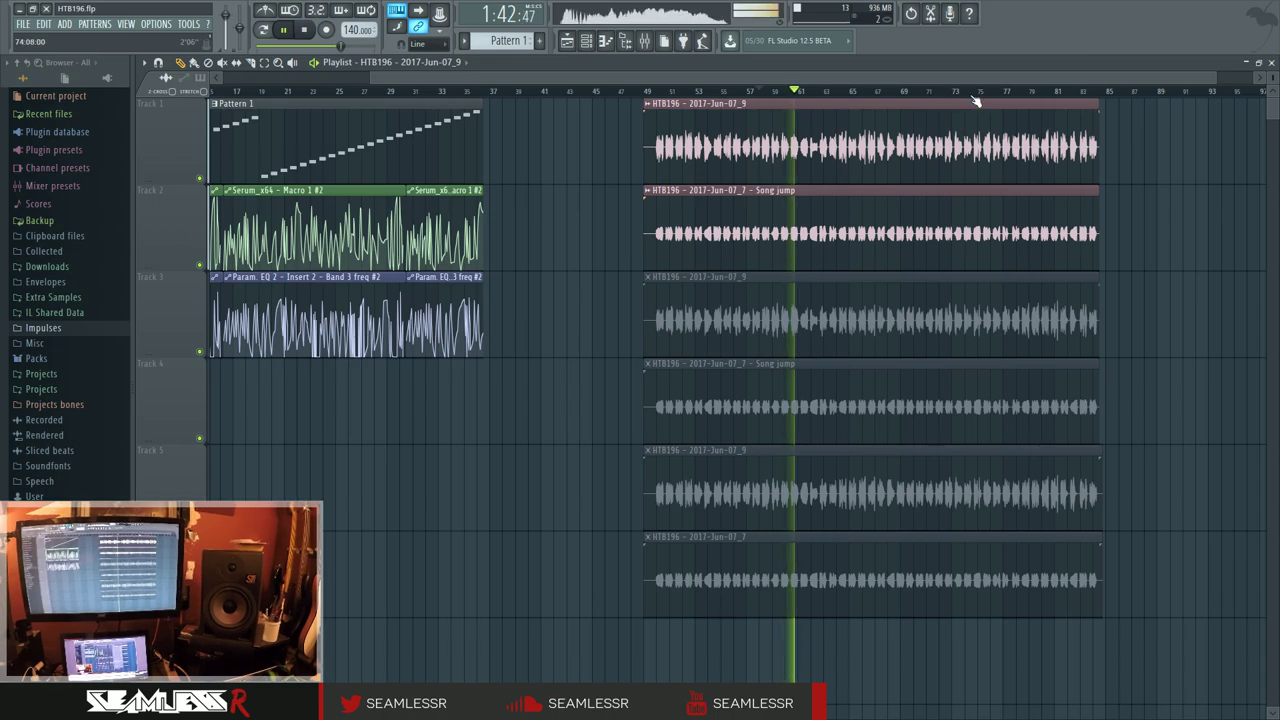
Audition the recorded HTB196 audio clips from about bars 77, 72 and 67, and stop playback.
left_click(1004, 92)
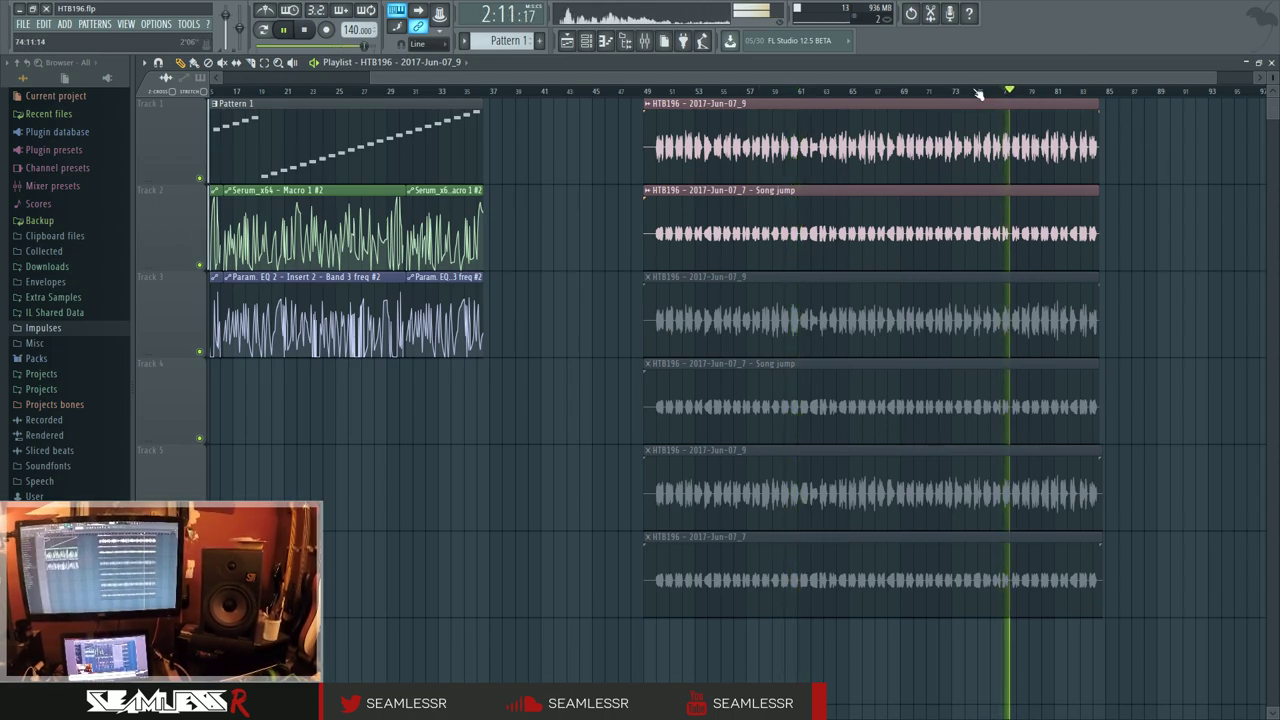
left_click(940, 92)
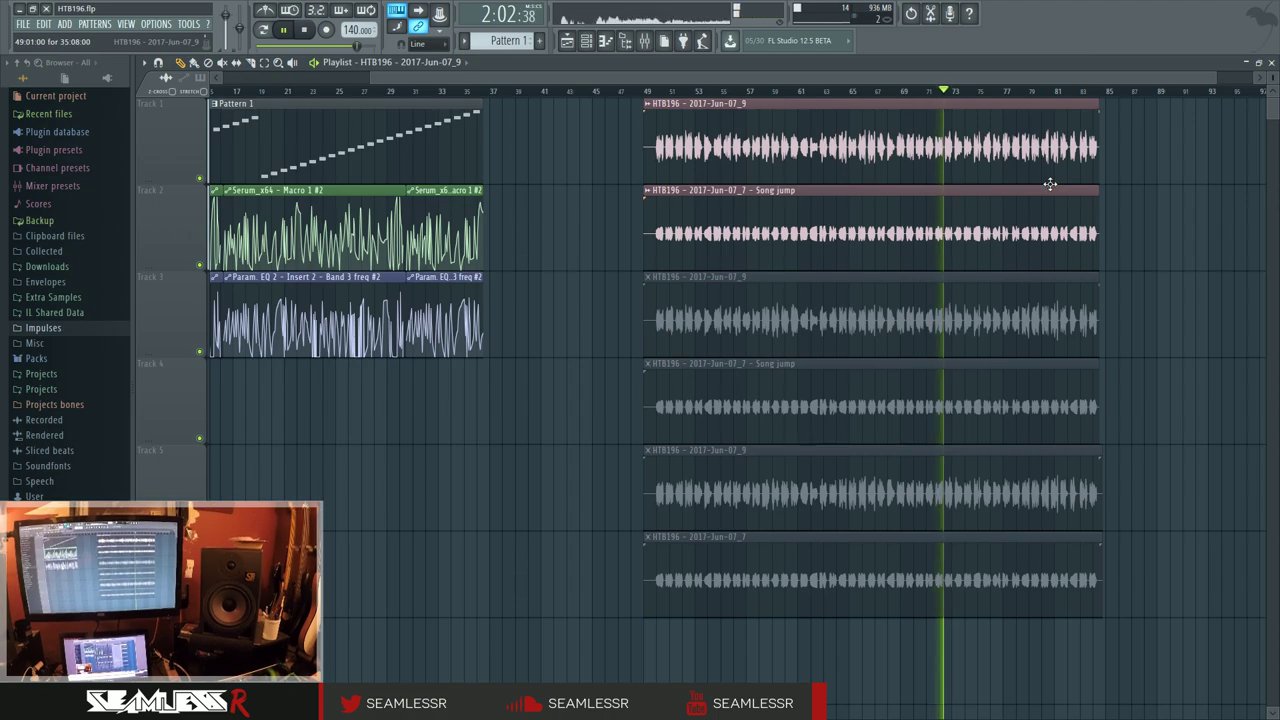
left_click(876, 92)
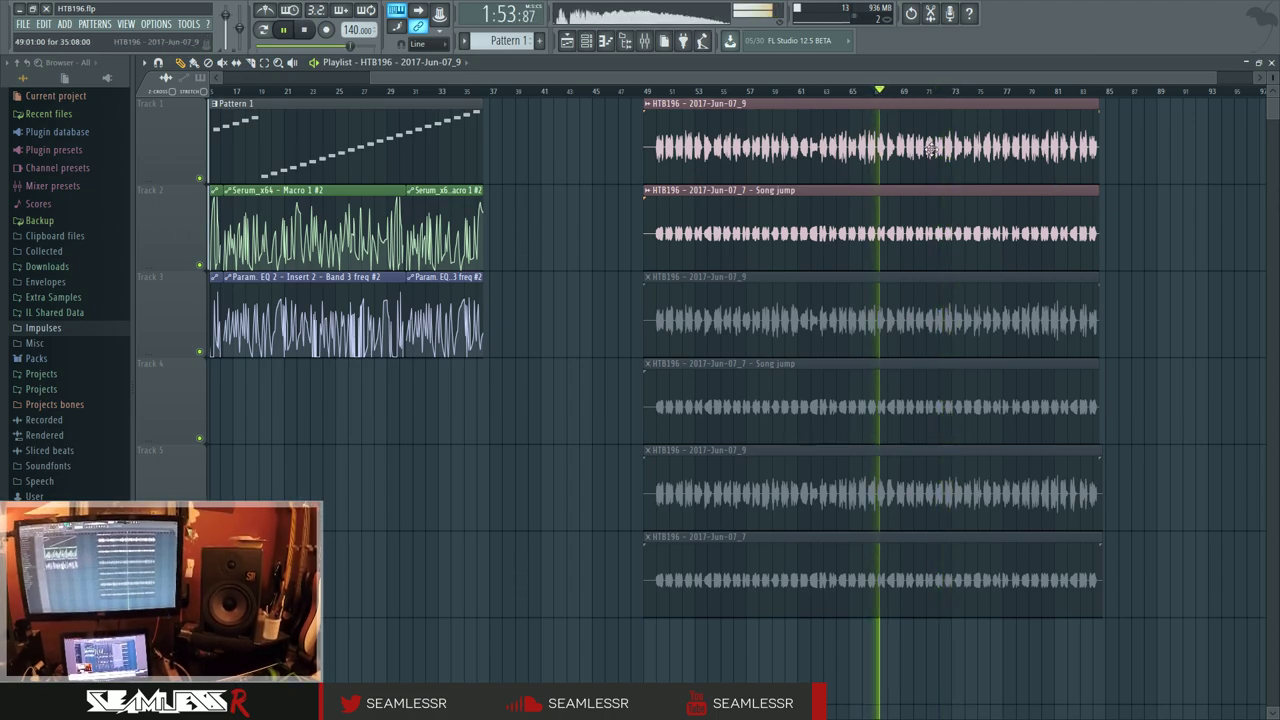
key("space")
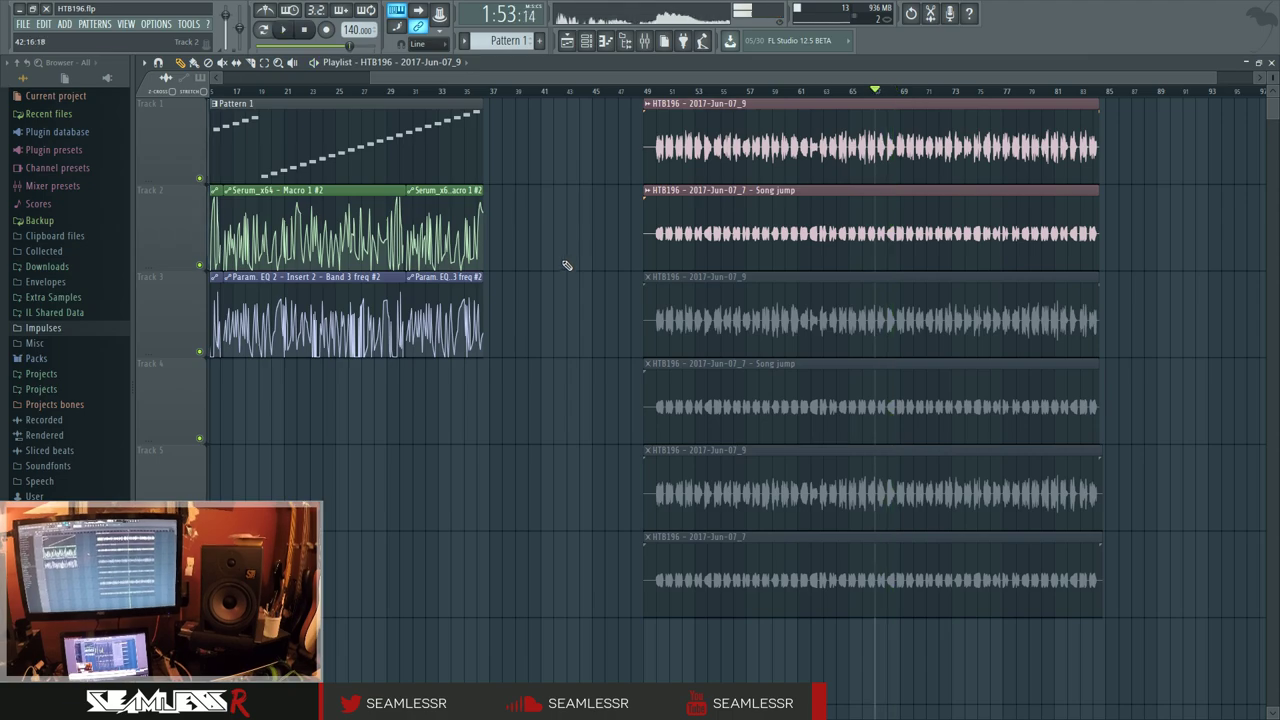
Move the song position to bar 2 and open the Serum_x64 instrument from the channel rack.
left_click_drag(640, 258, 800, 289)
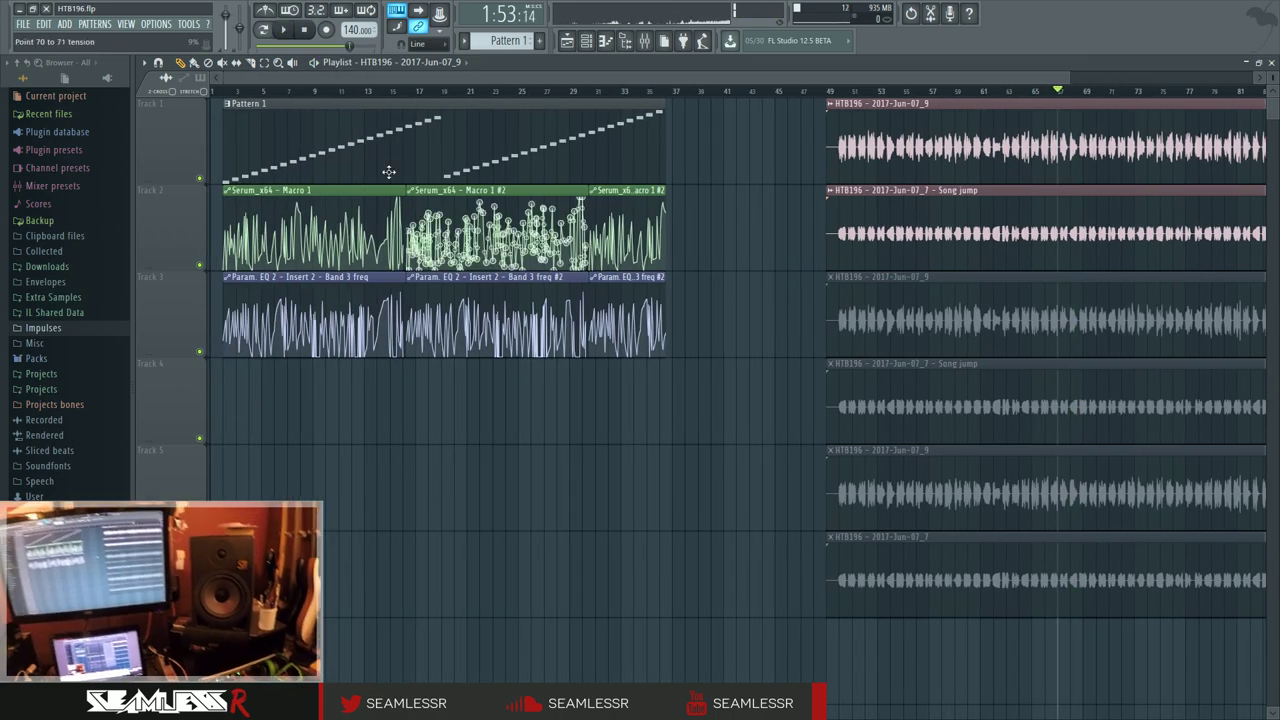
left_click(226, 93)
left_click(599, 40)
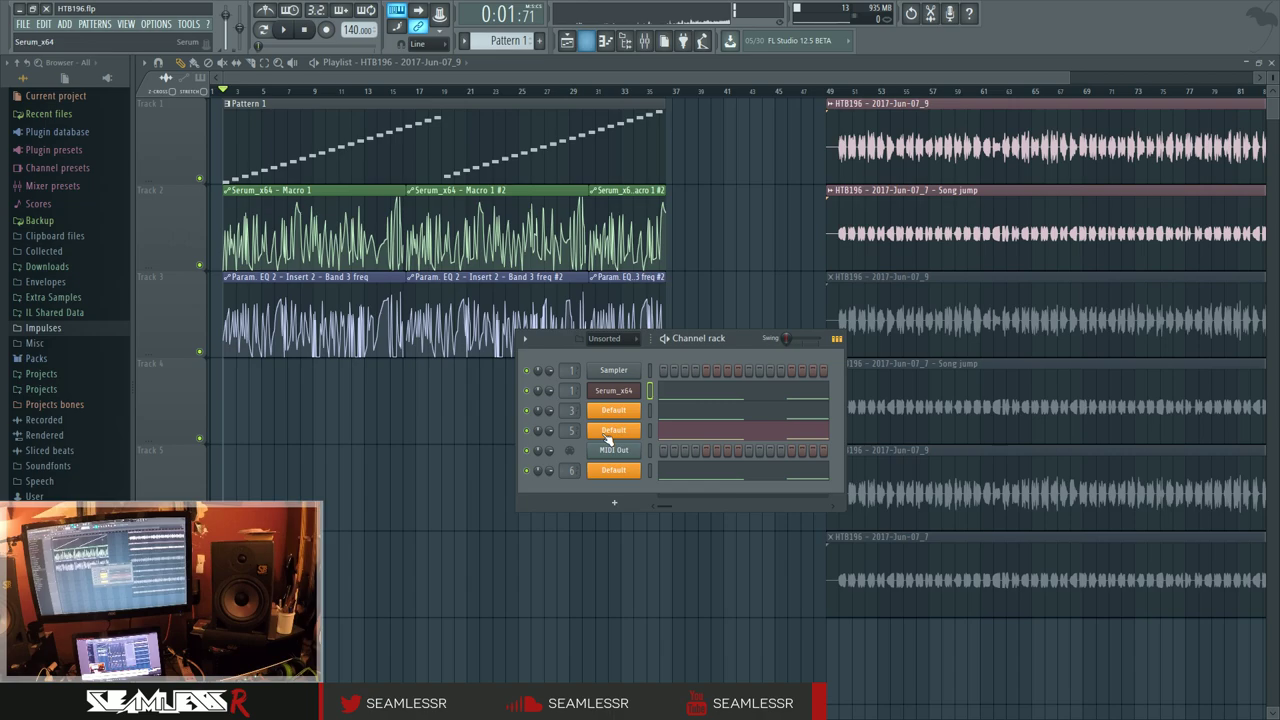
left_click(613, 390)
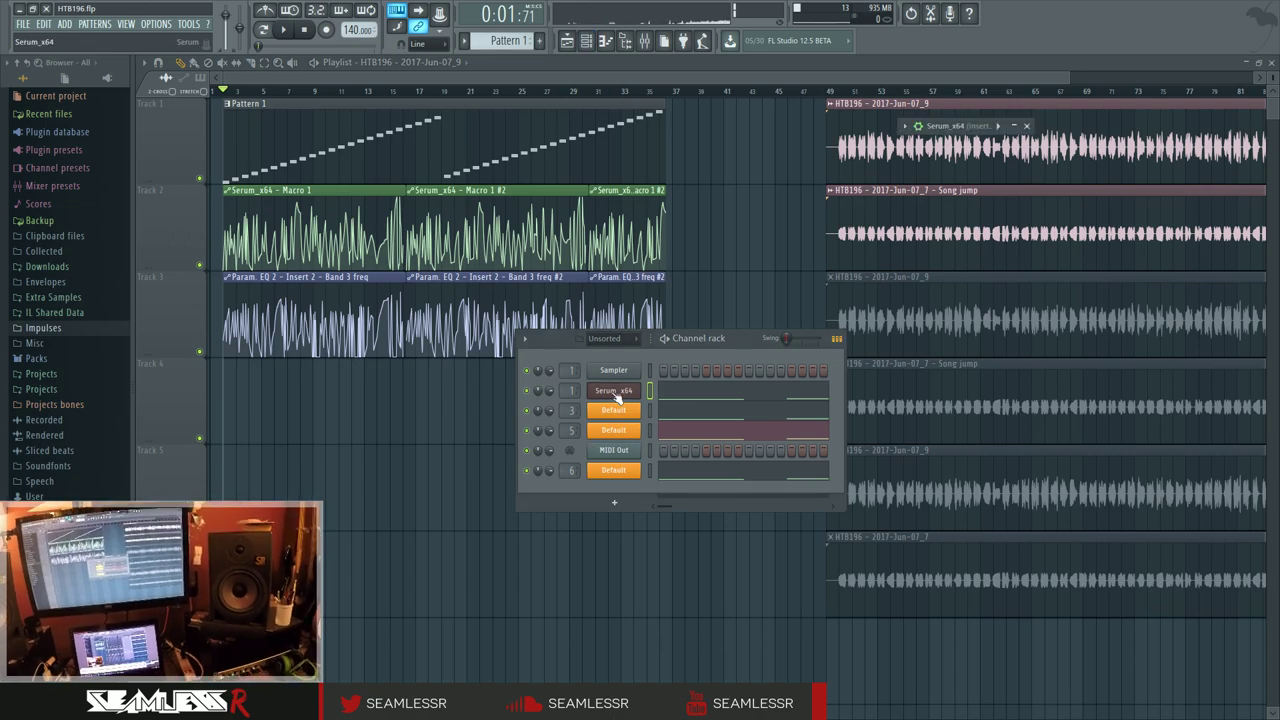
left_click(979, 128)
left_click_drag(979, 128, 720, 153)
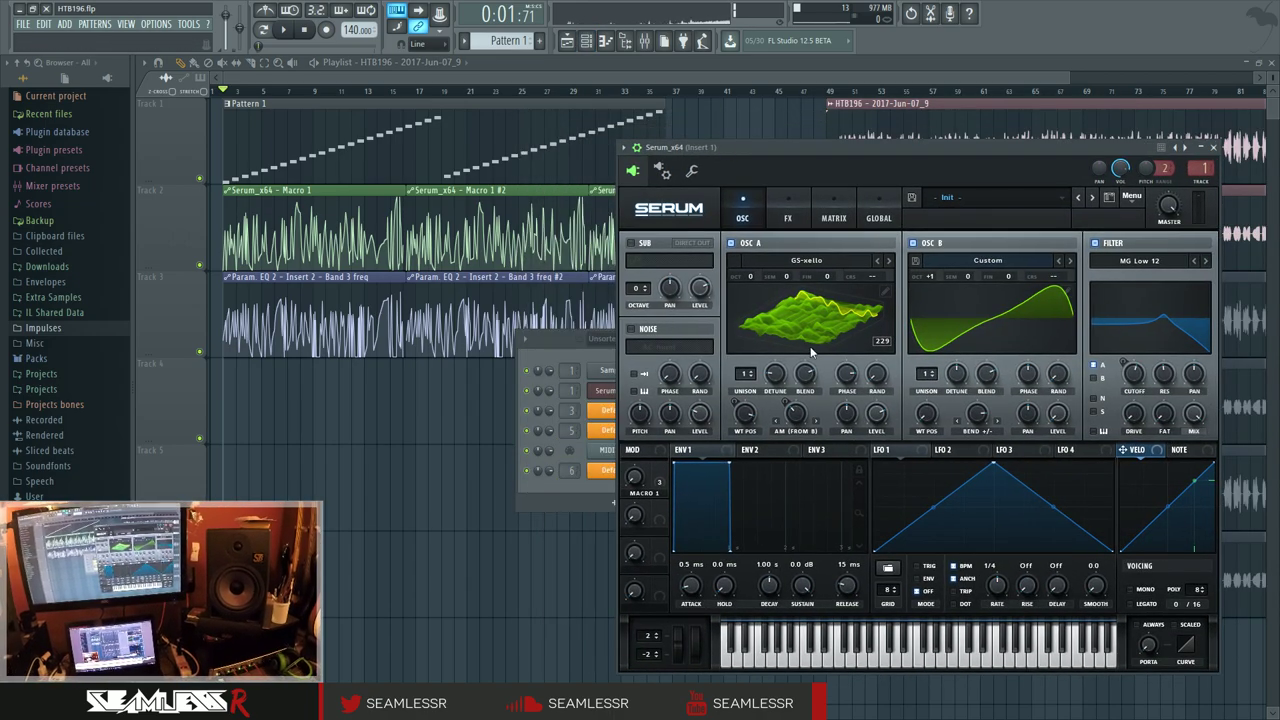
left_click_drag(875, 142, 847, 138)
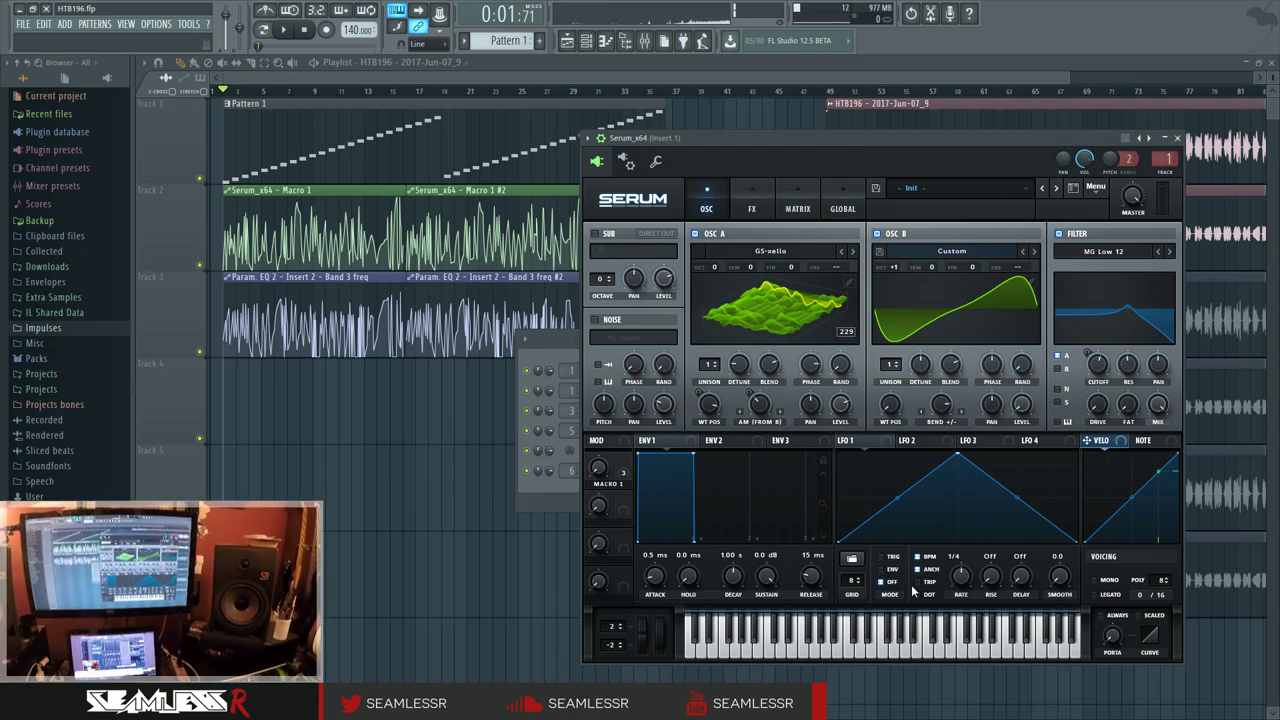
Check the mixer briefly and close it along with the Serum and channel rack windows.
key("F9")
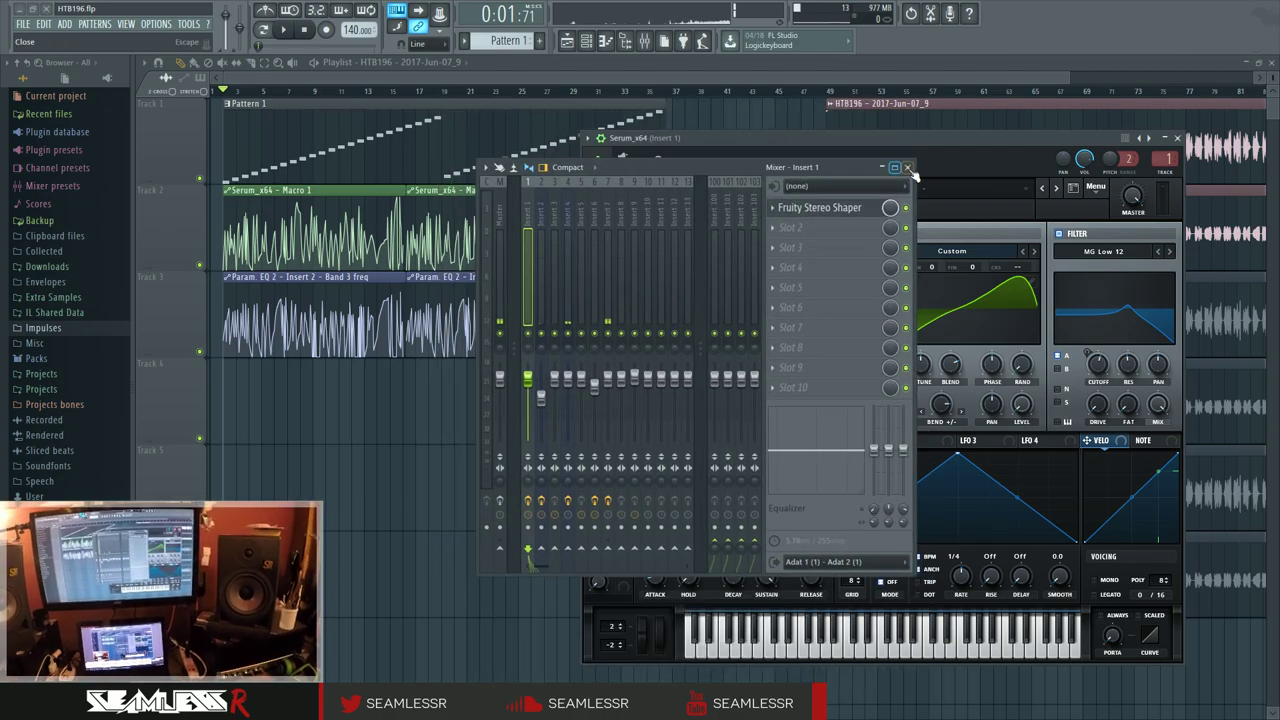
left_click(907, 167)
left_click_drag(917, 141, 632, 237)
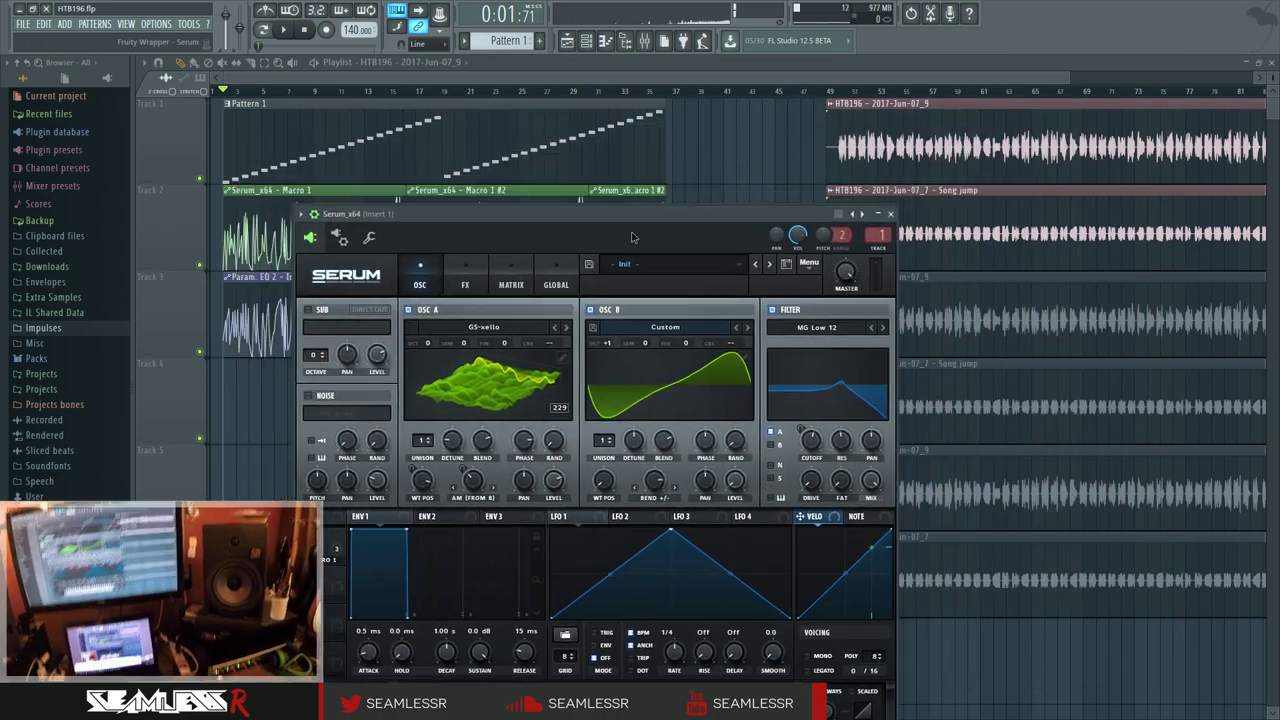
key("F12")
Play the start of Pattern 1 with its automation clips briefly and stop playback.
scroll(766, 294, "down", 3)
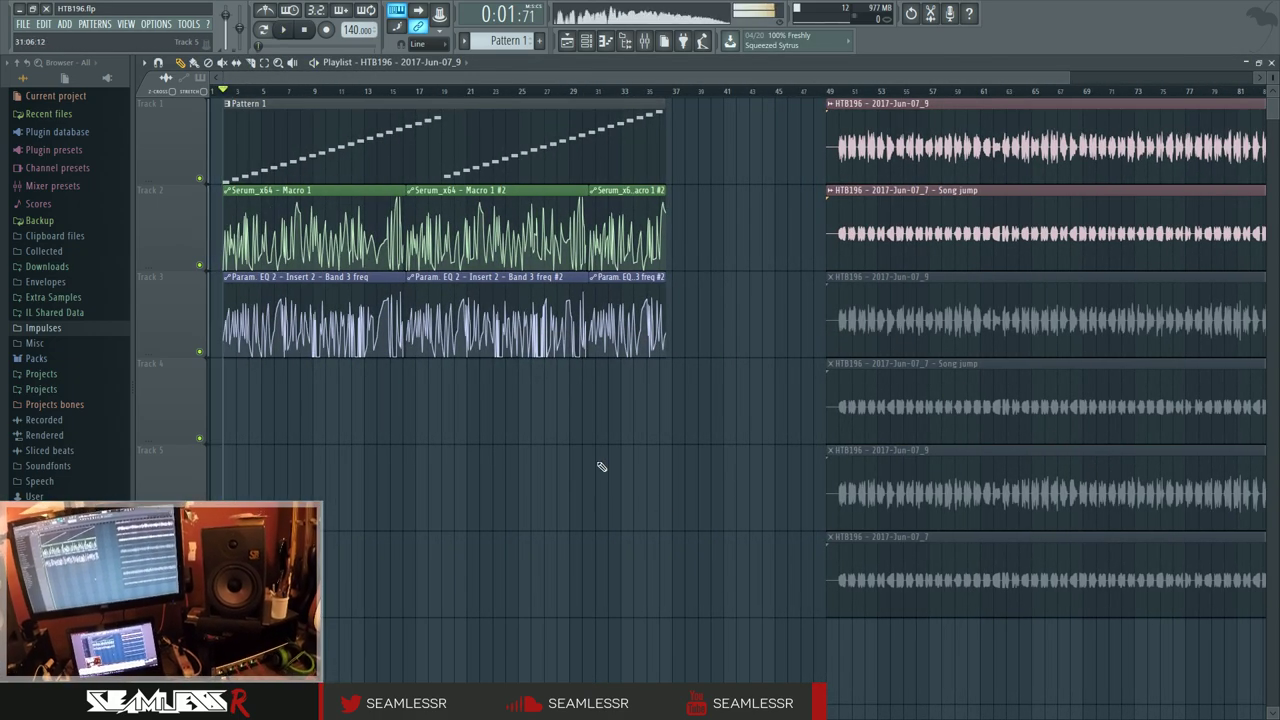
key("space")
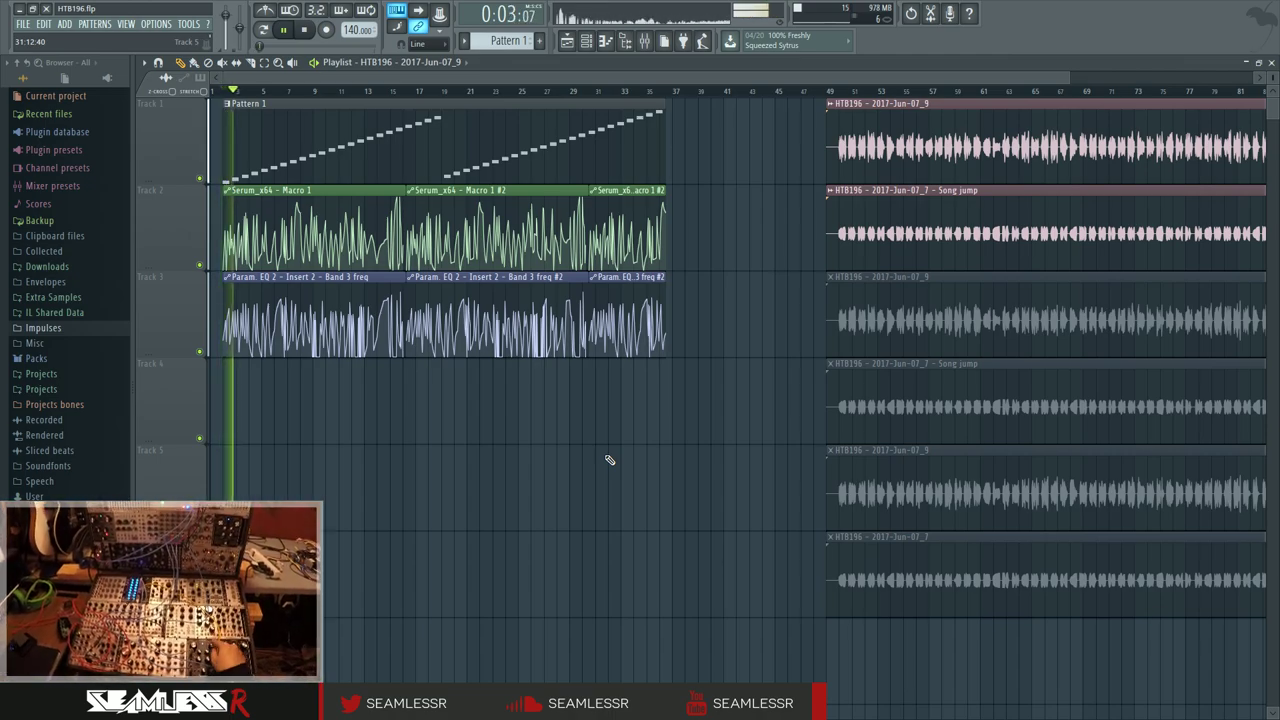
key("space")
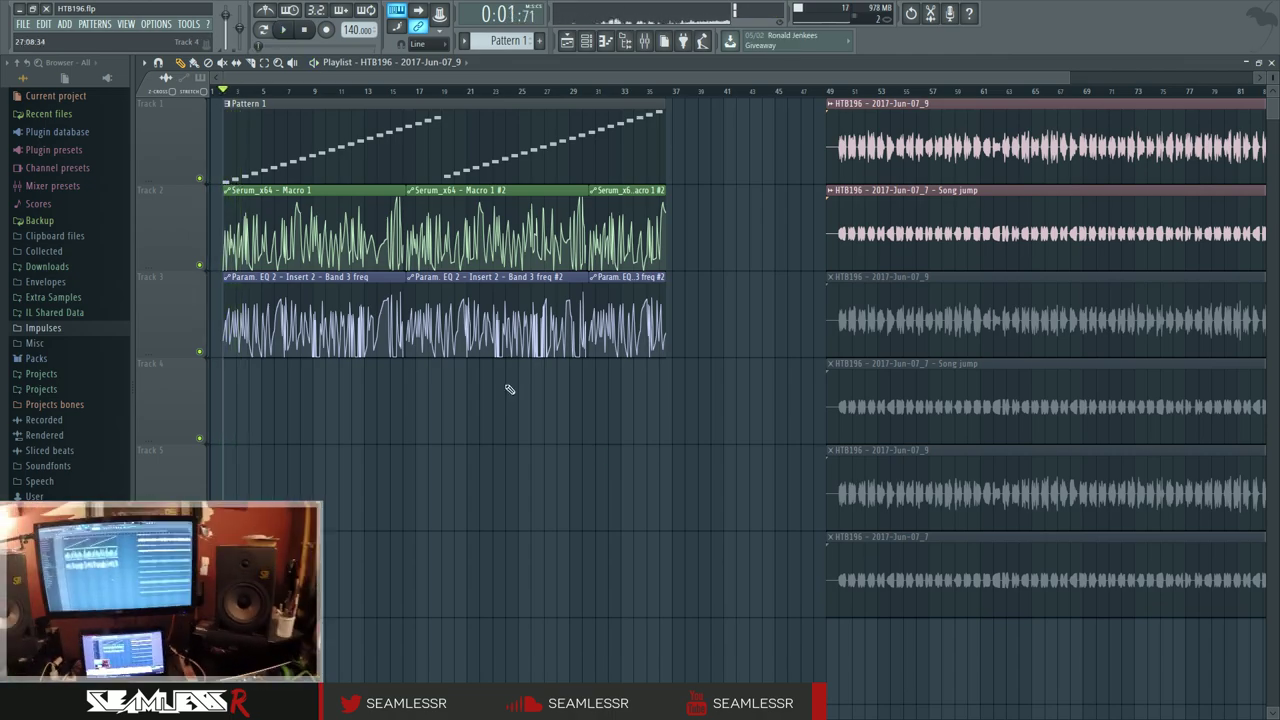
Look over Pattern 1, its Serum and Param. EQ 2 automation clips, and the six recorded HTB196 audio clips starting at bar 49.
scroll(617, 417, "right", 3)
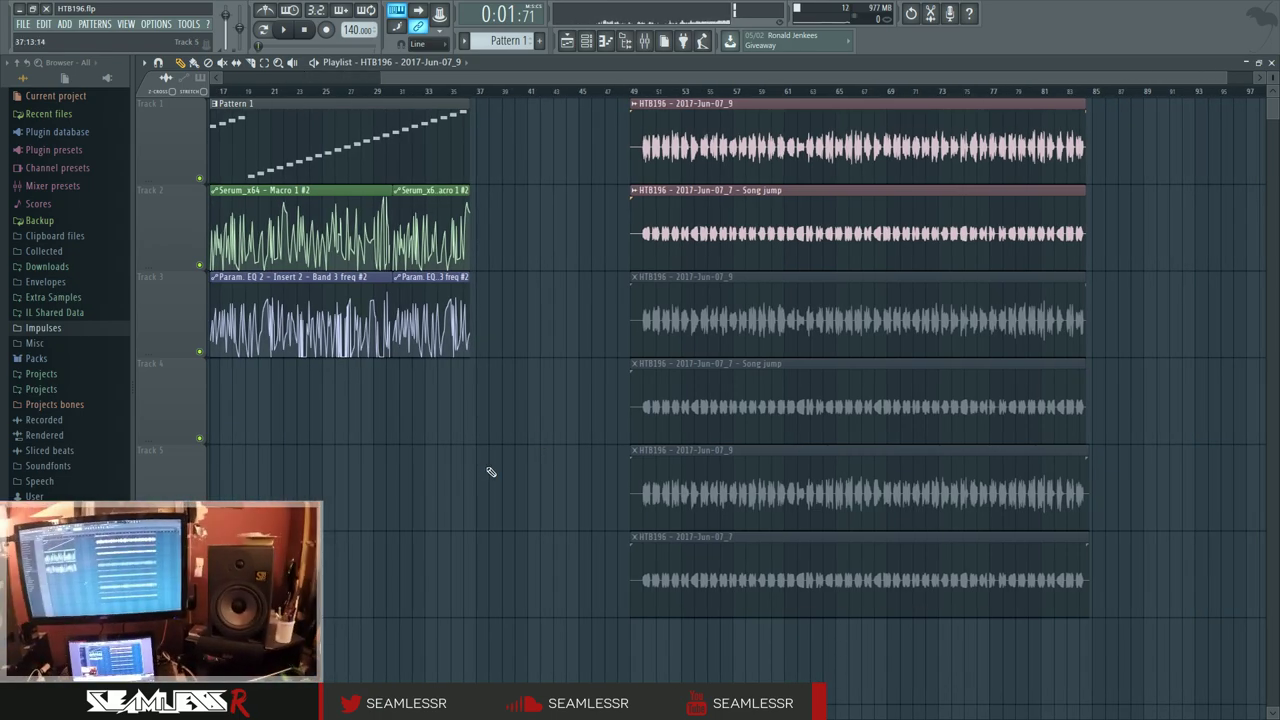
left_click_drag(467, 443, 466, 569)
left_click_drag(603, 140, 1150, 240)
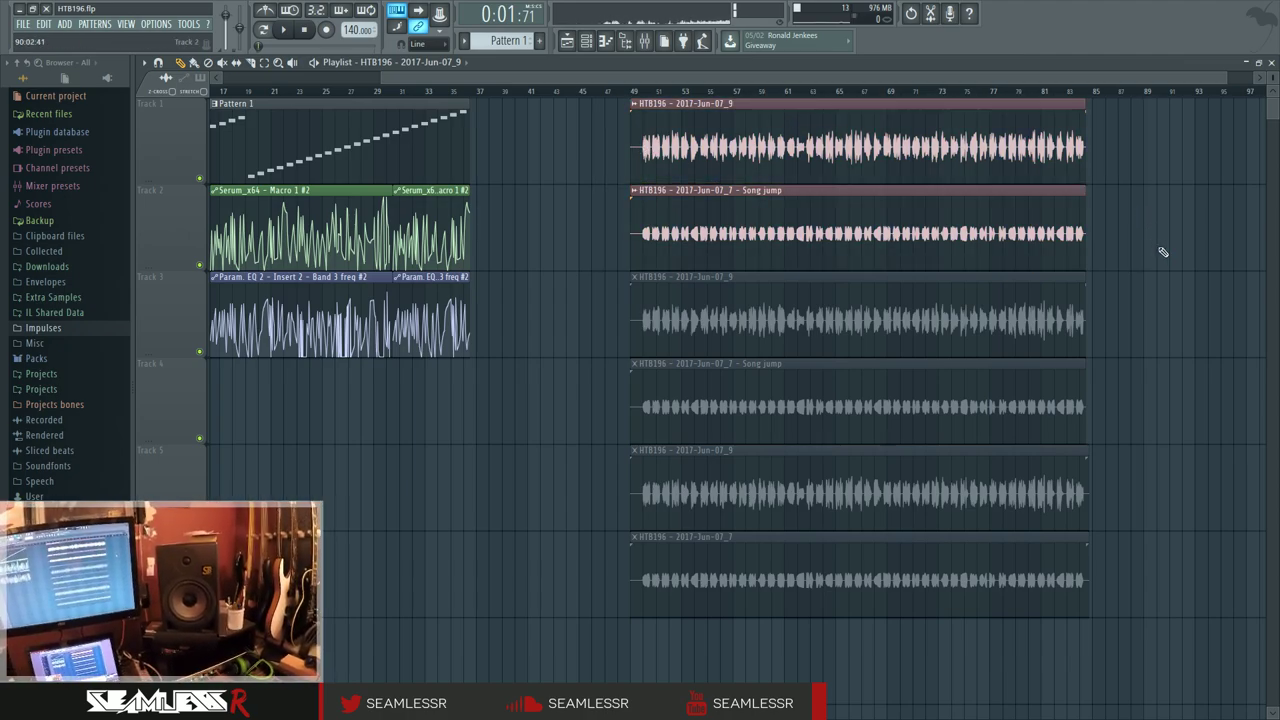
left_click_drag(500, 280, 756, 608)
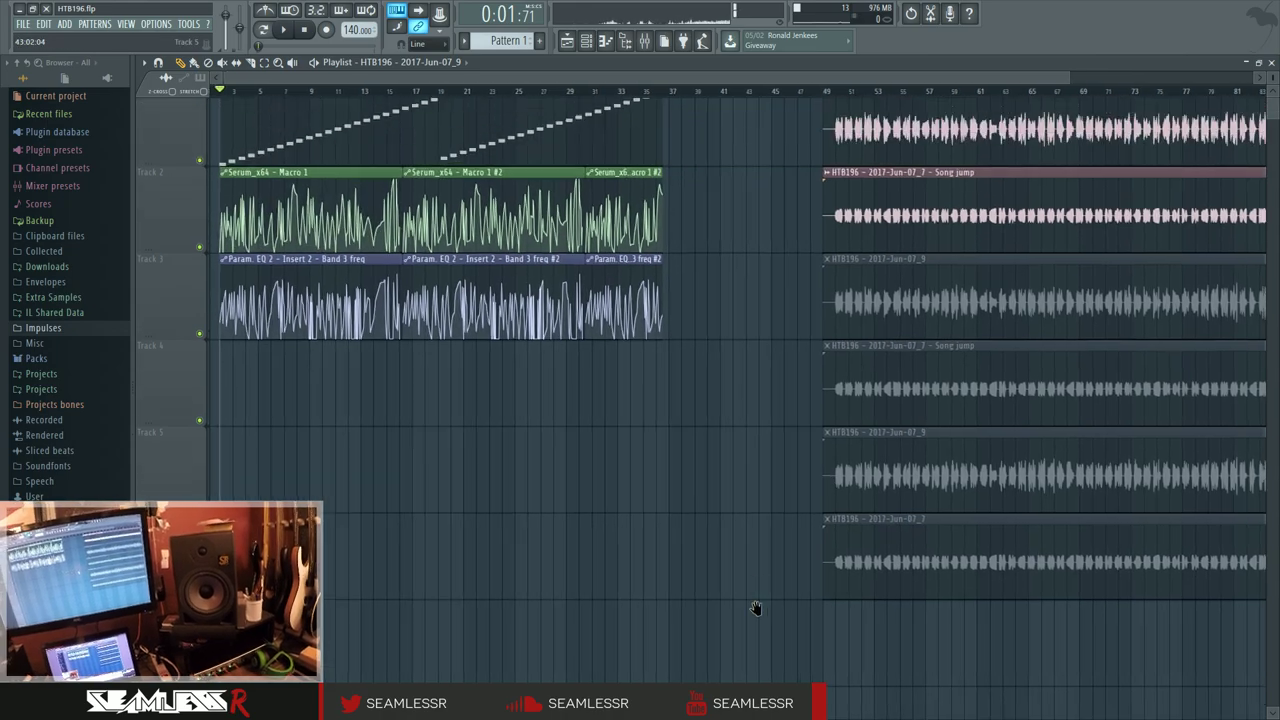
left_click_drag(770, 328, 616, 386)
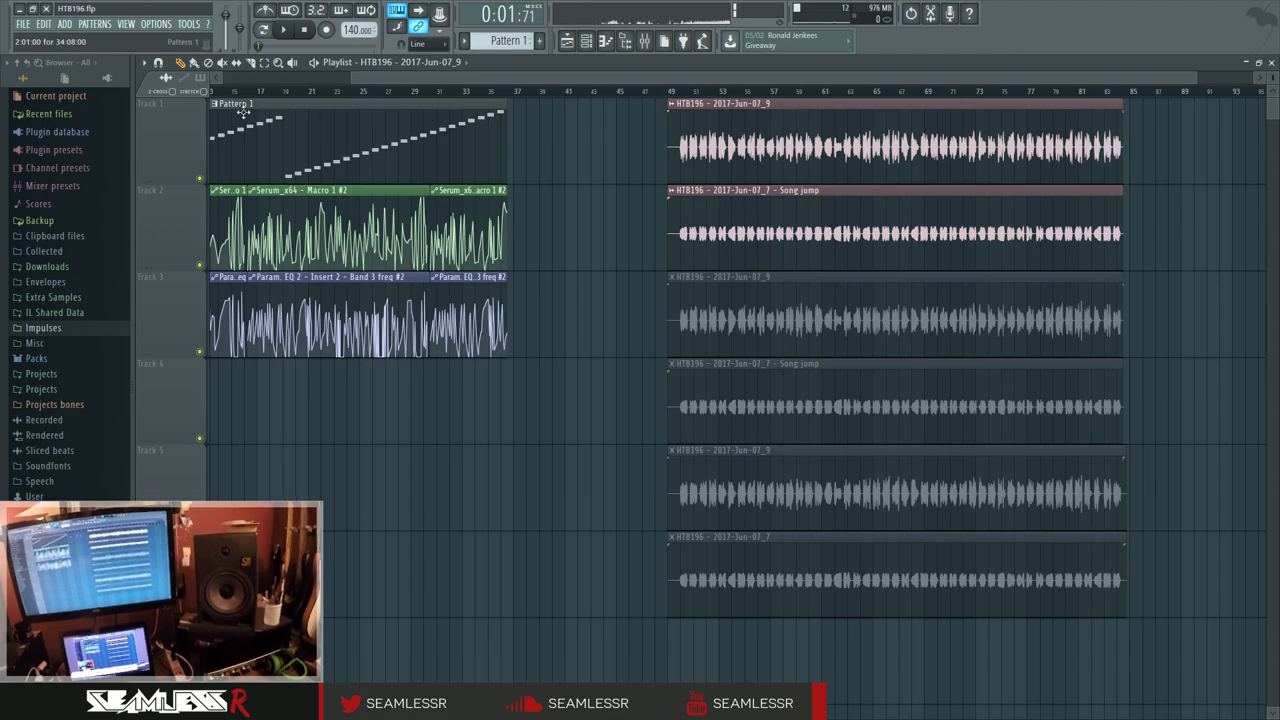
scroll(700, 370, "up", 2)
scroll(700, 370, "down", 2)
left_click_drag(655, 140, 1096, 210)
left_click(637, 337)
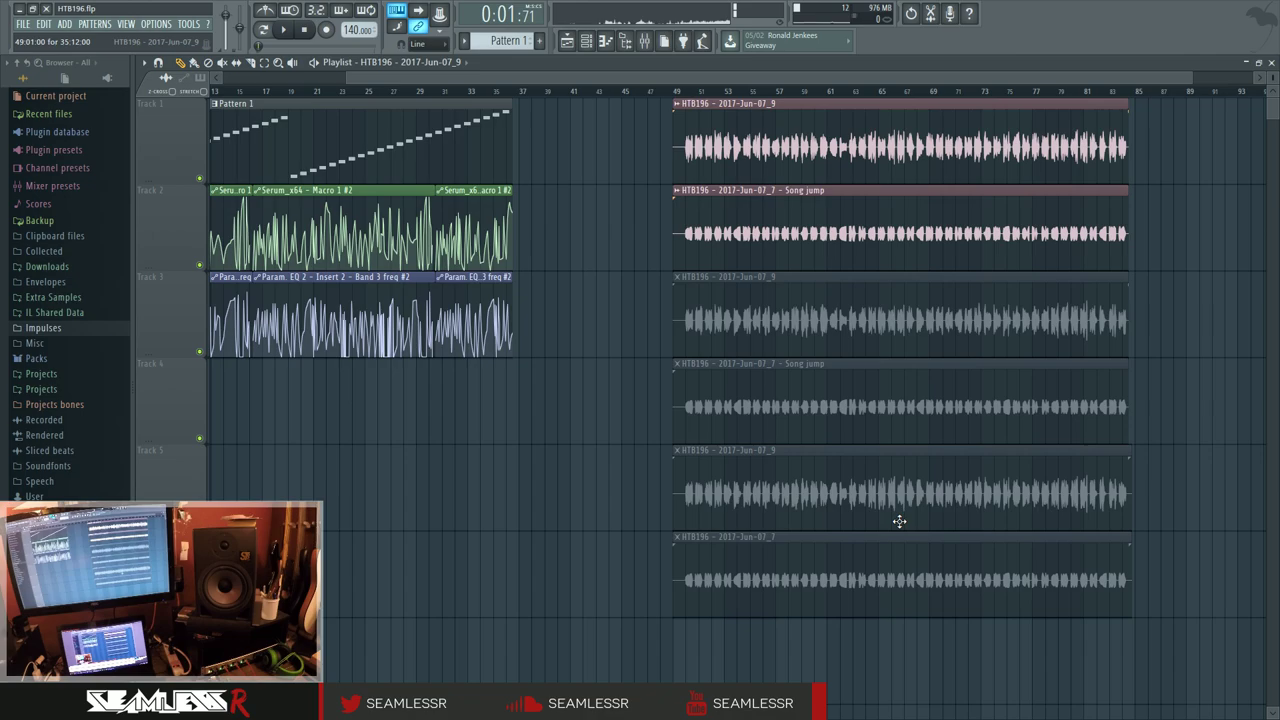
left_click_drag(634, 100, 1157, 609)
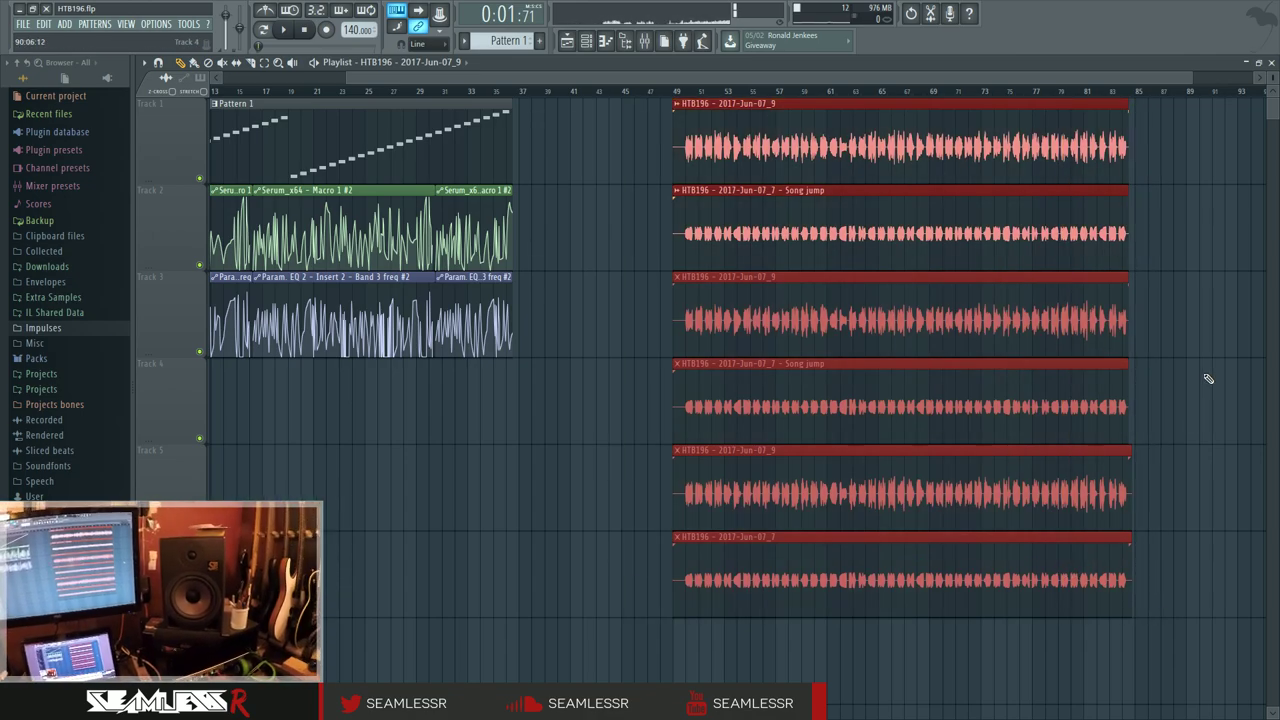
left_click(1208, 378)
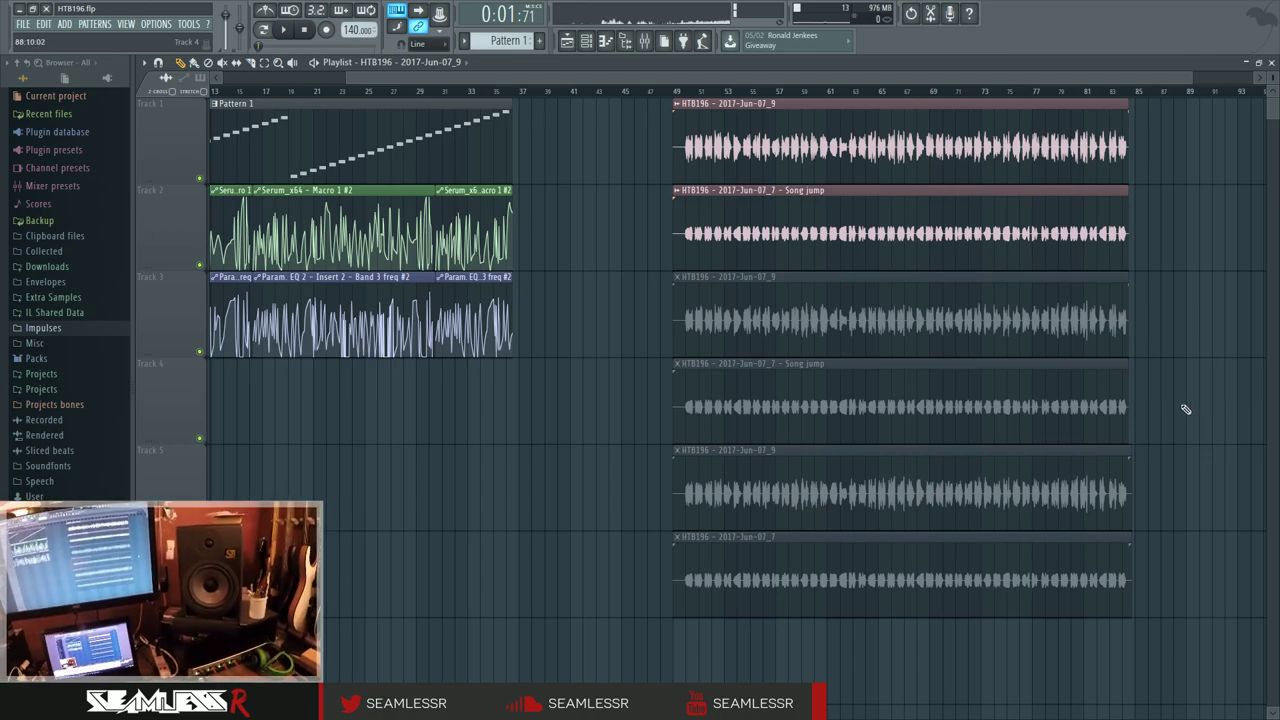
left_click_drag(1186, 408, 1216, 463)
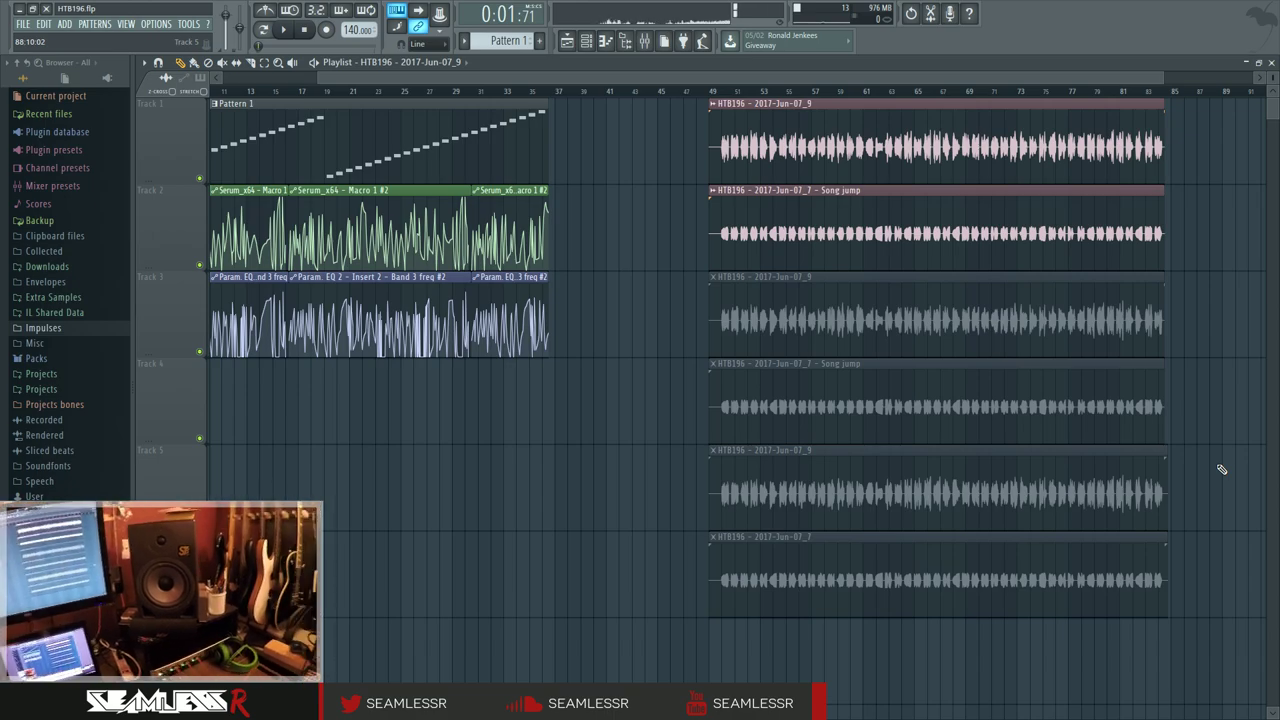
left_click_drag(1221, 469, 1238, 484)
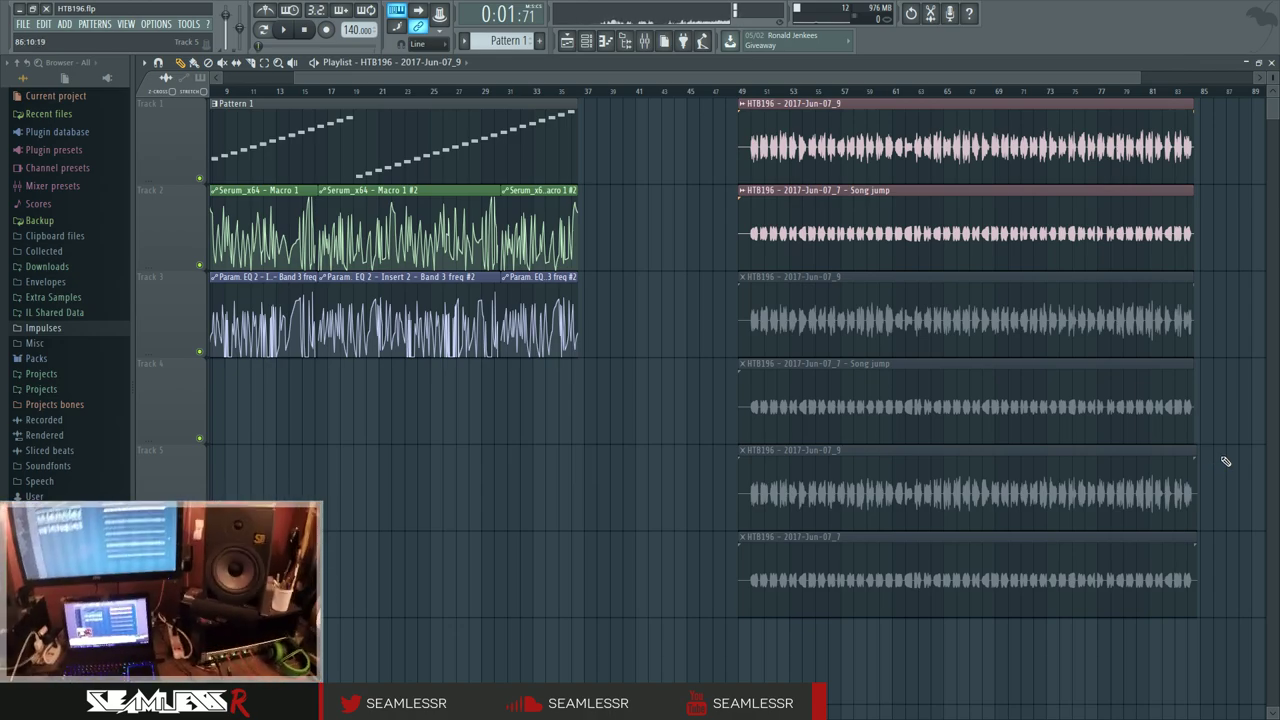
scroll(866, 443, "left", 2)
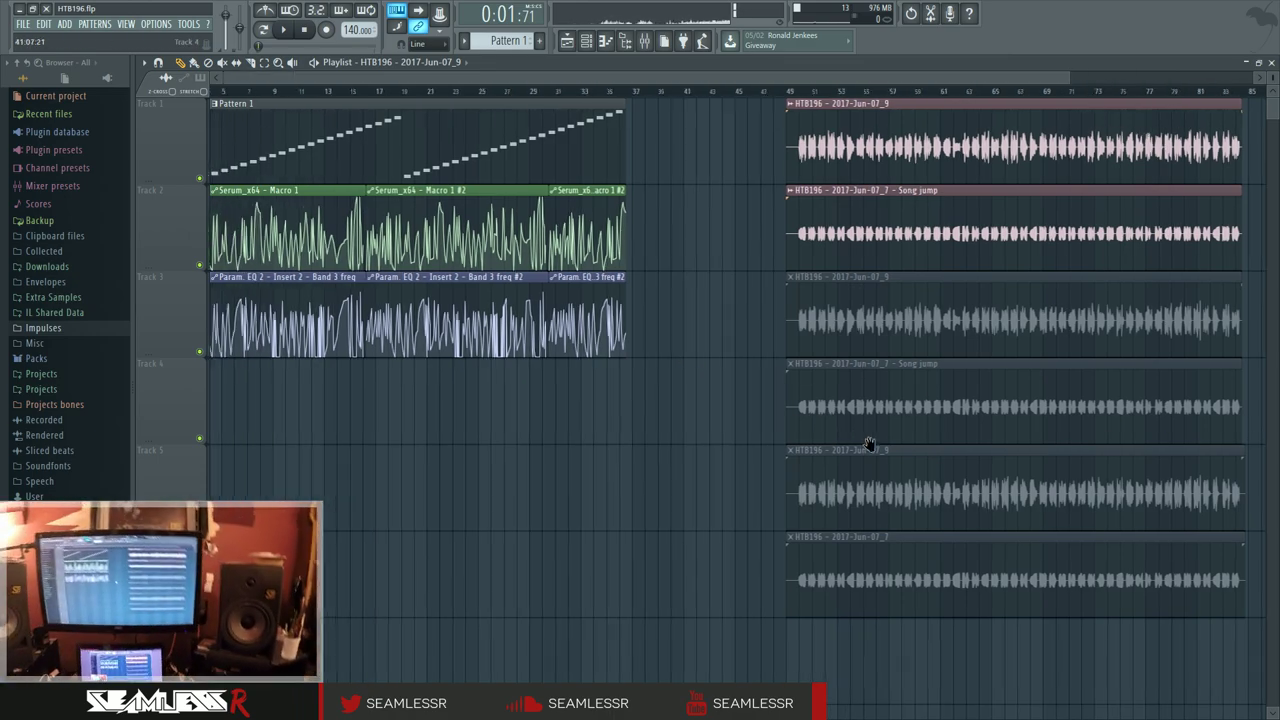
Lower the Insert 1 volume fader in the mixer during brief playback, and open its Fruity Stereo Shaper.
key("F9")
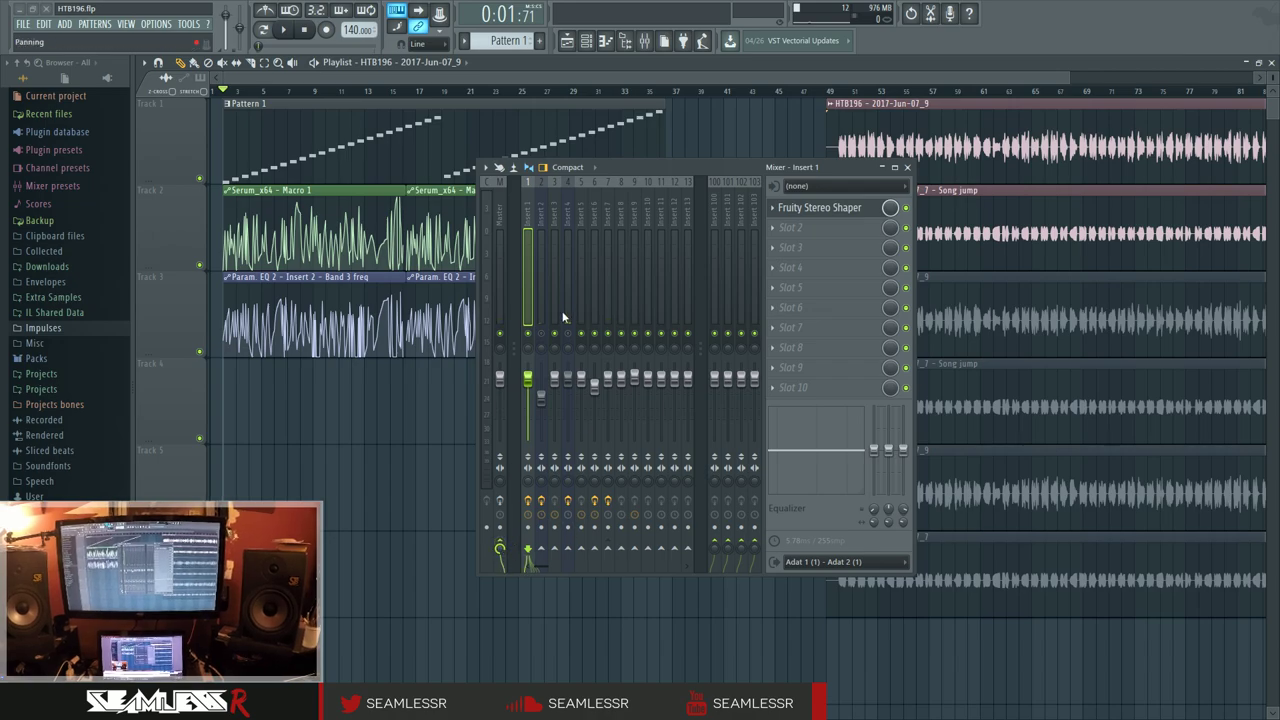
scroll(499, 548, "down", 3)
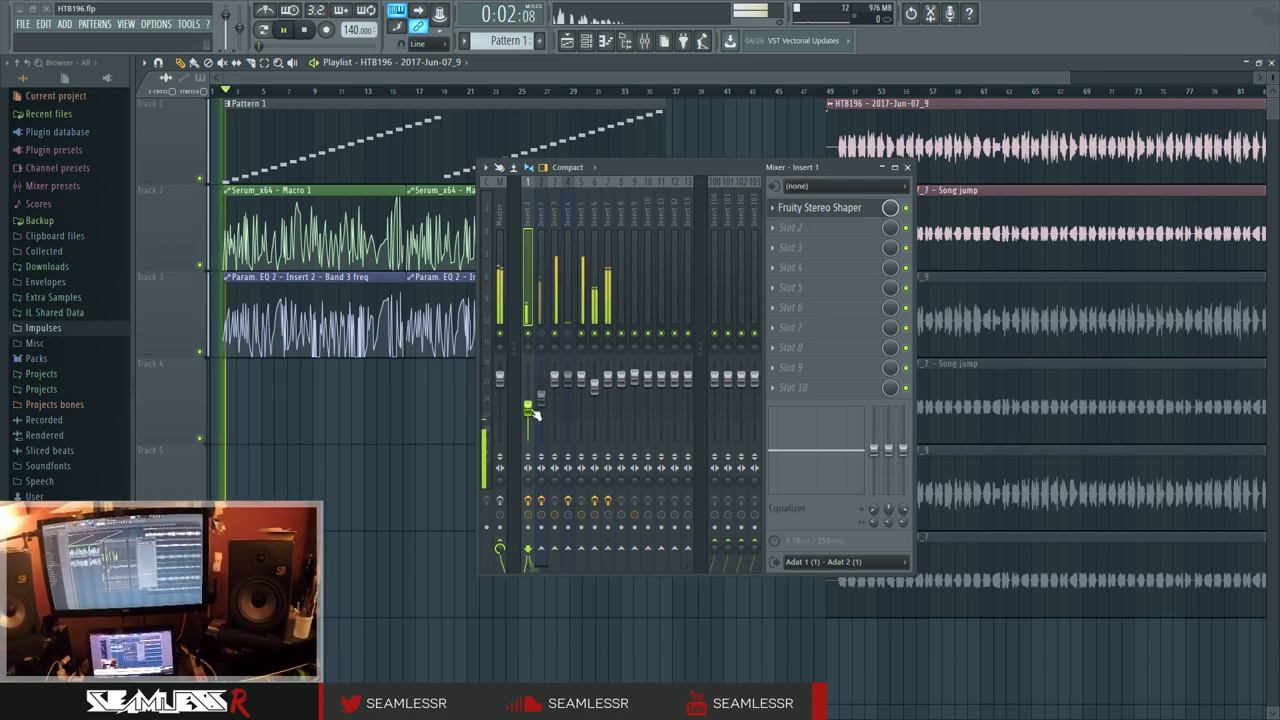
left_click(846, 209)
key("space")
key("space")
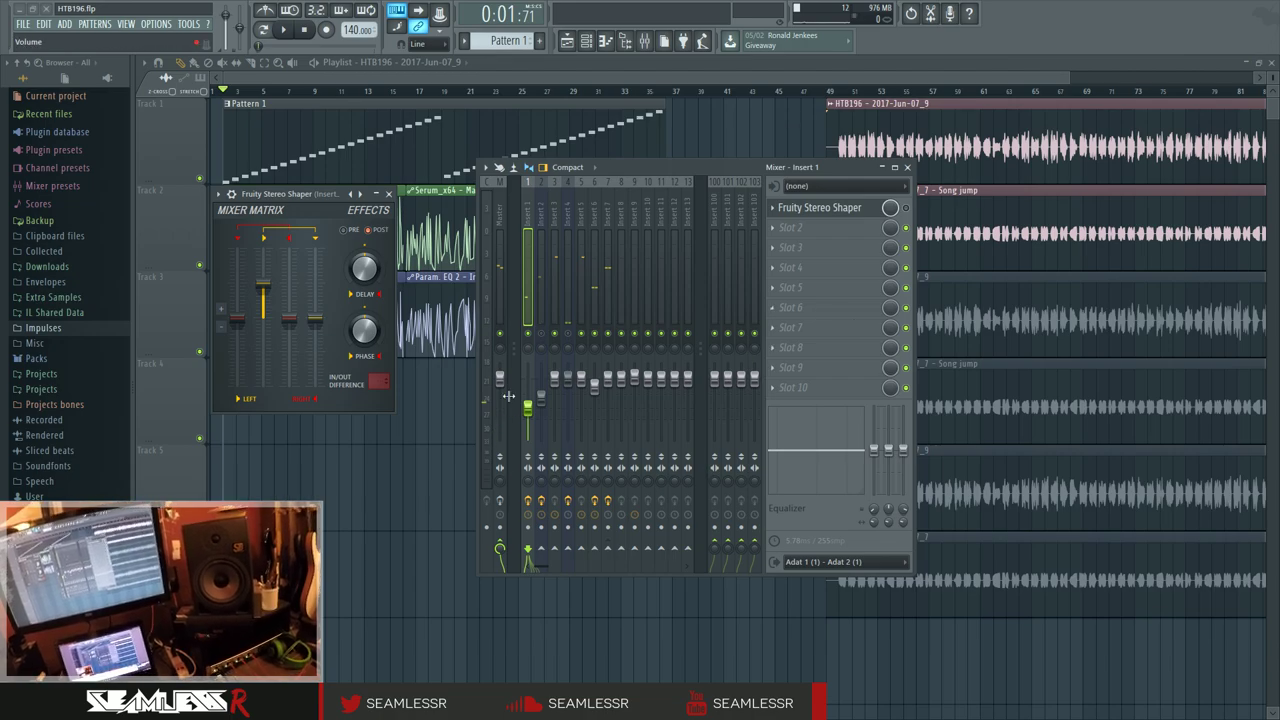
Examine the audio output targets offered for Insert 1, and close the Fruity Stereo Shaper.
left_click(842, 564)
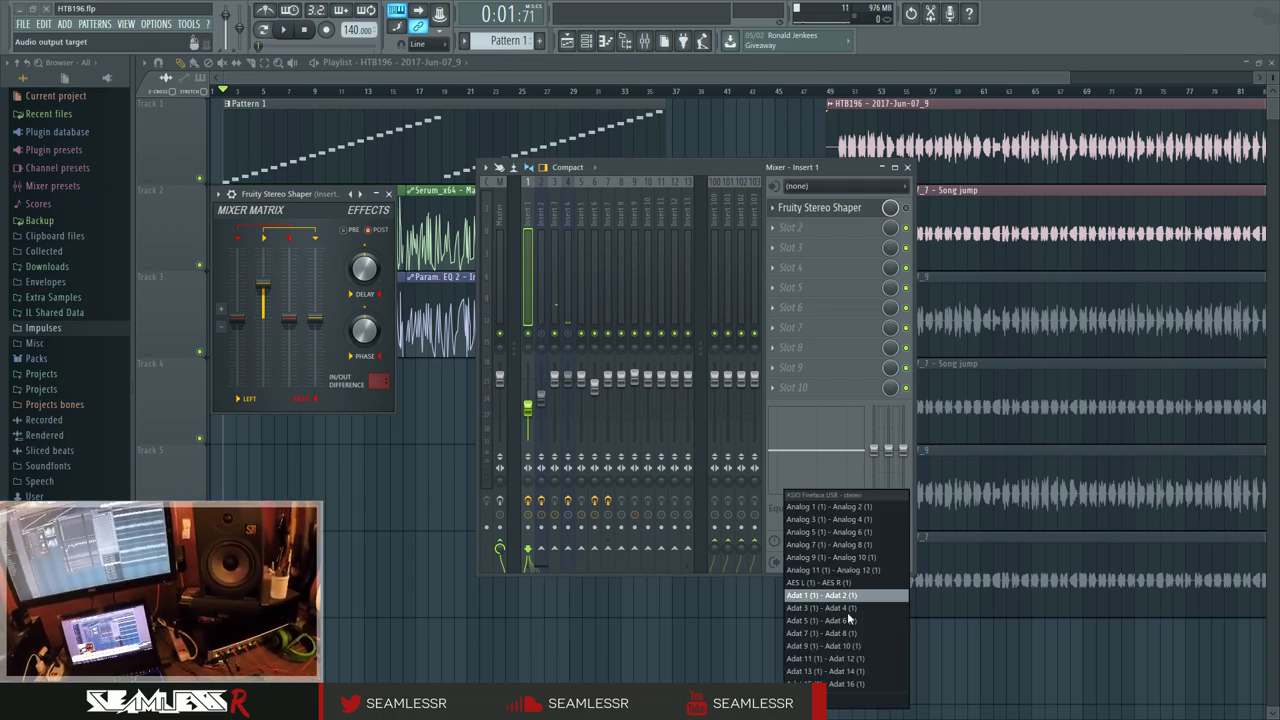
left_click(716, 165)
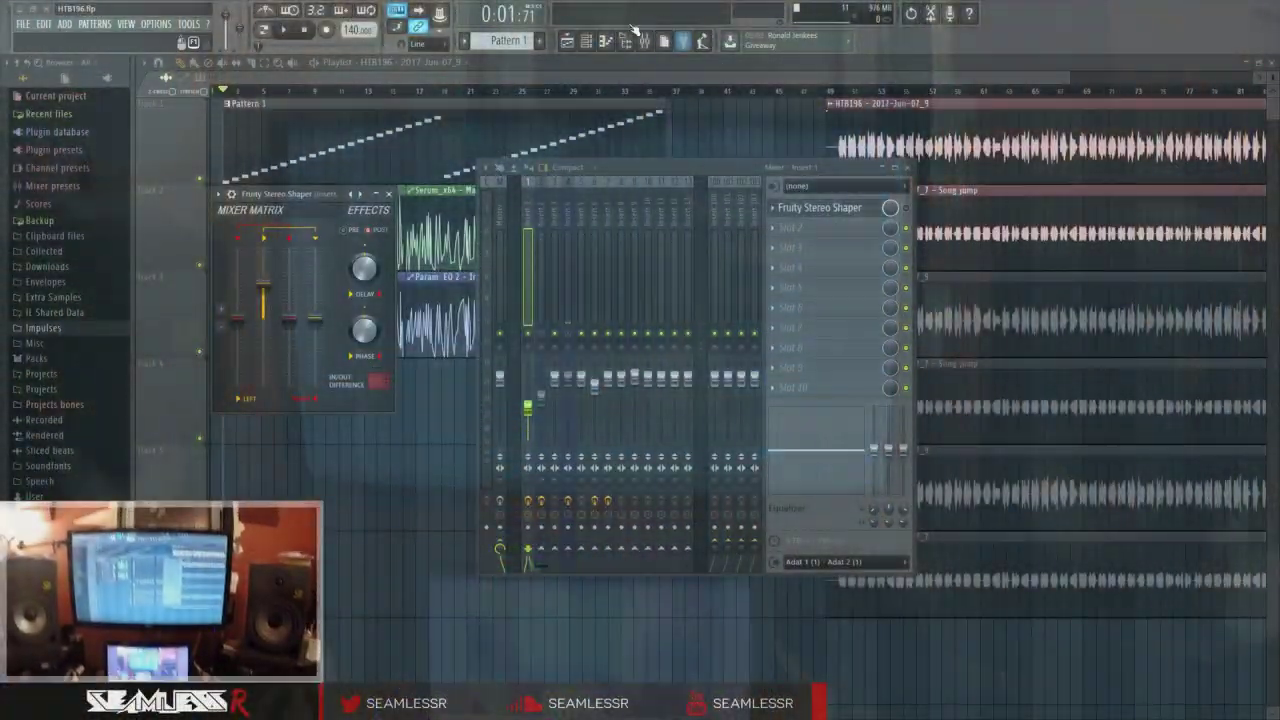
key("Escape")
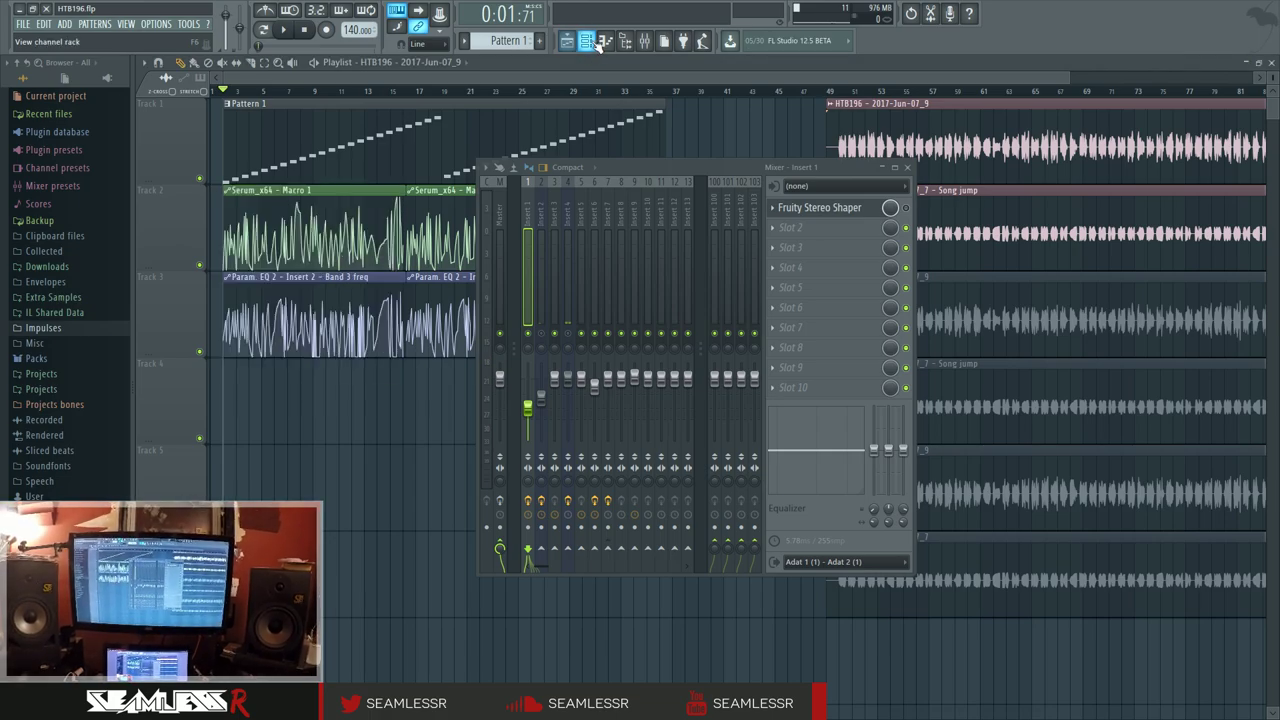
Return to the playlist with the mixer closed, and open the Default instrument assigned to mixer track 3.
left_click(605, 40)
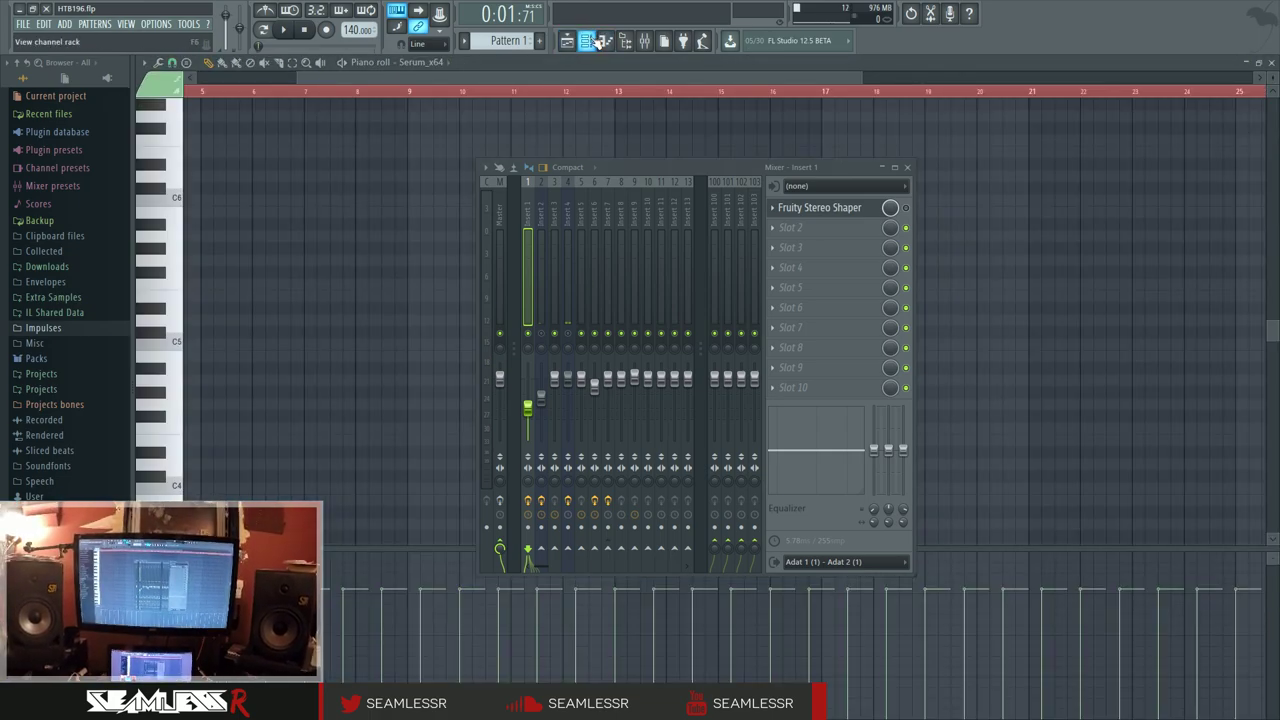
left_click(567, 40)
left_click(907, 167)
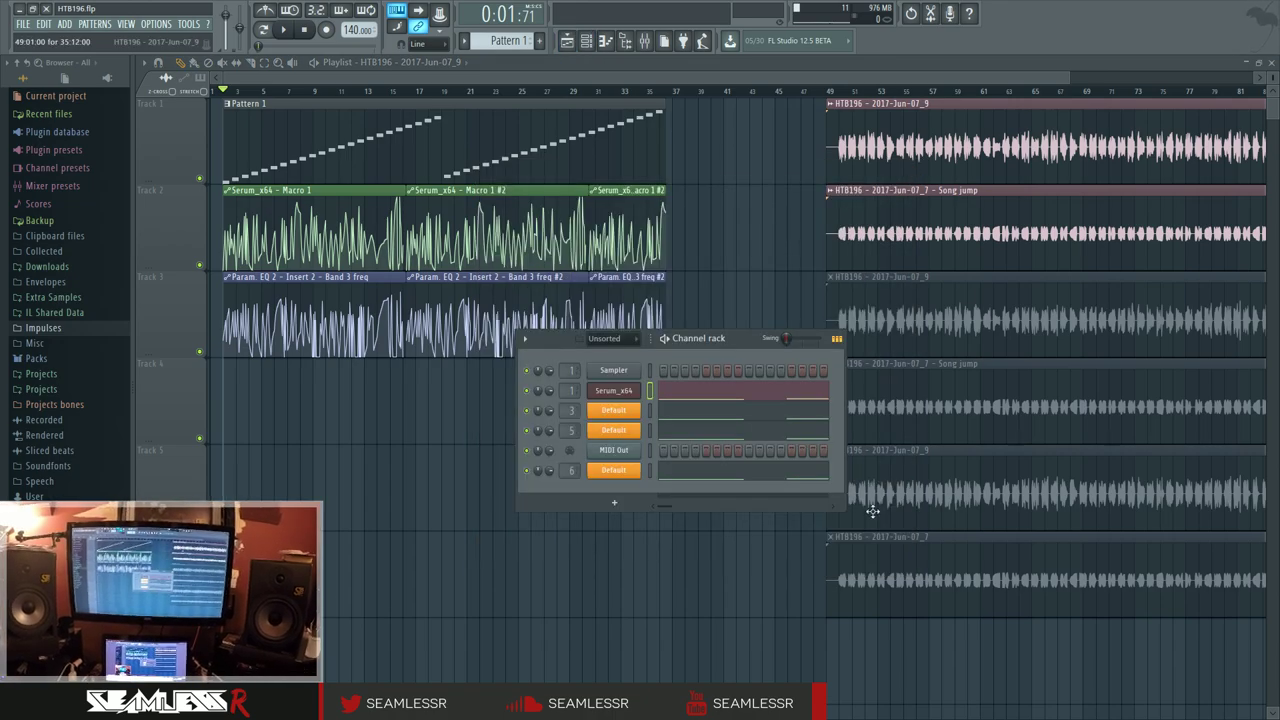
left_click(618, 415)
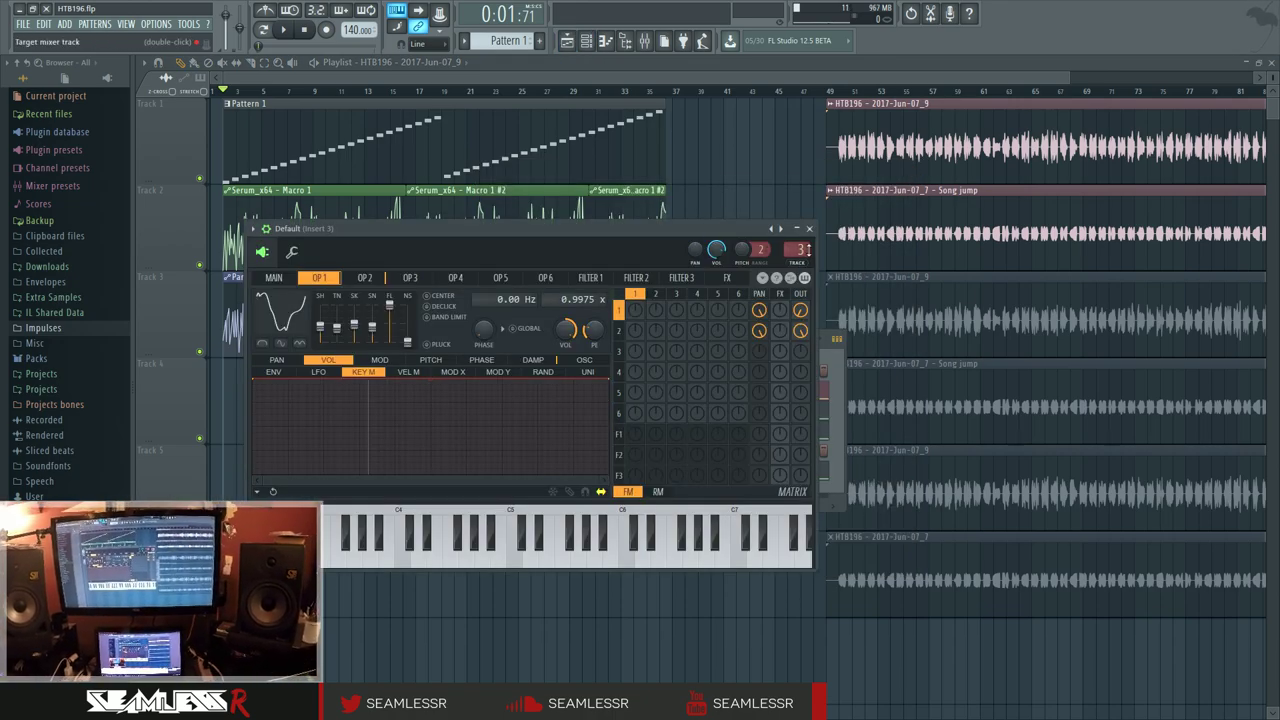
Trace the Default instrument to mixer Insert 3, toggle the mixer's Detached option, and close both windows.
left_click(800, 250)
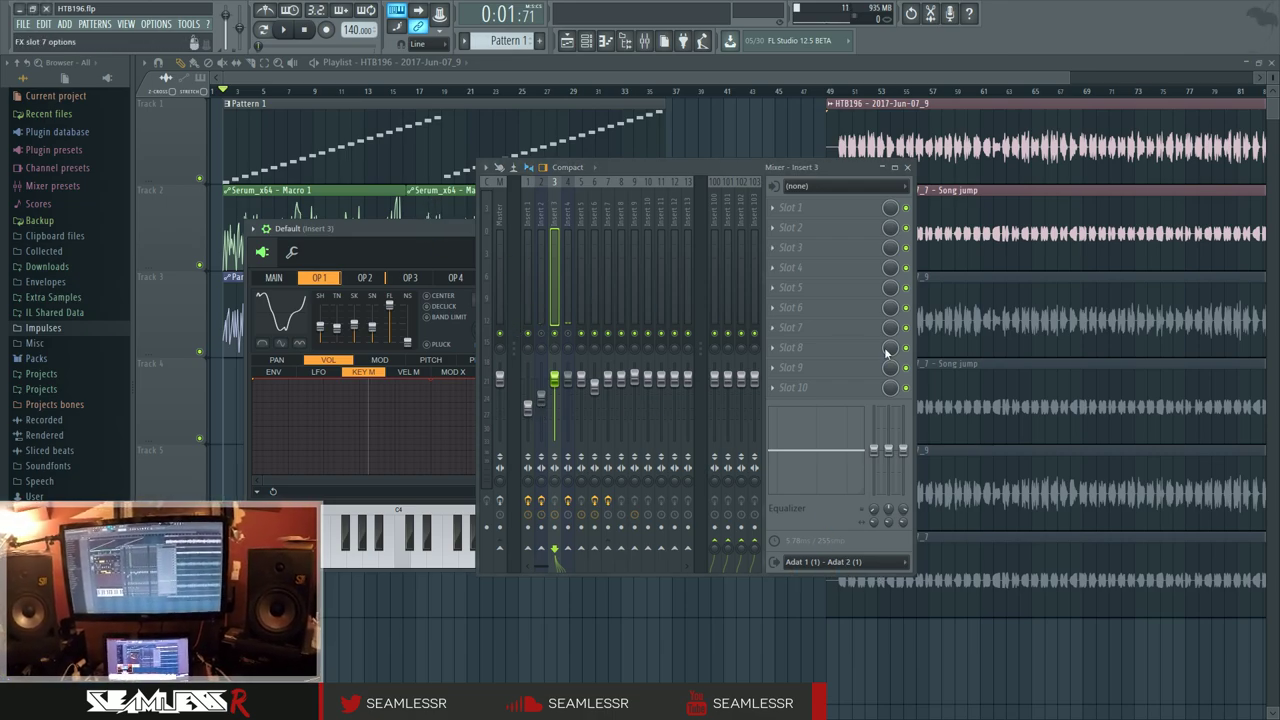
left_click(486, 167)
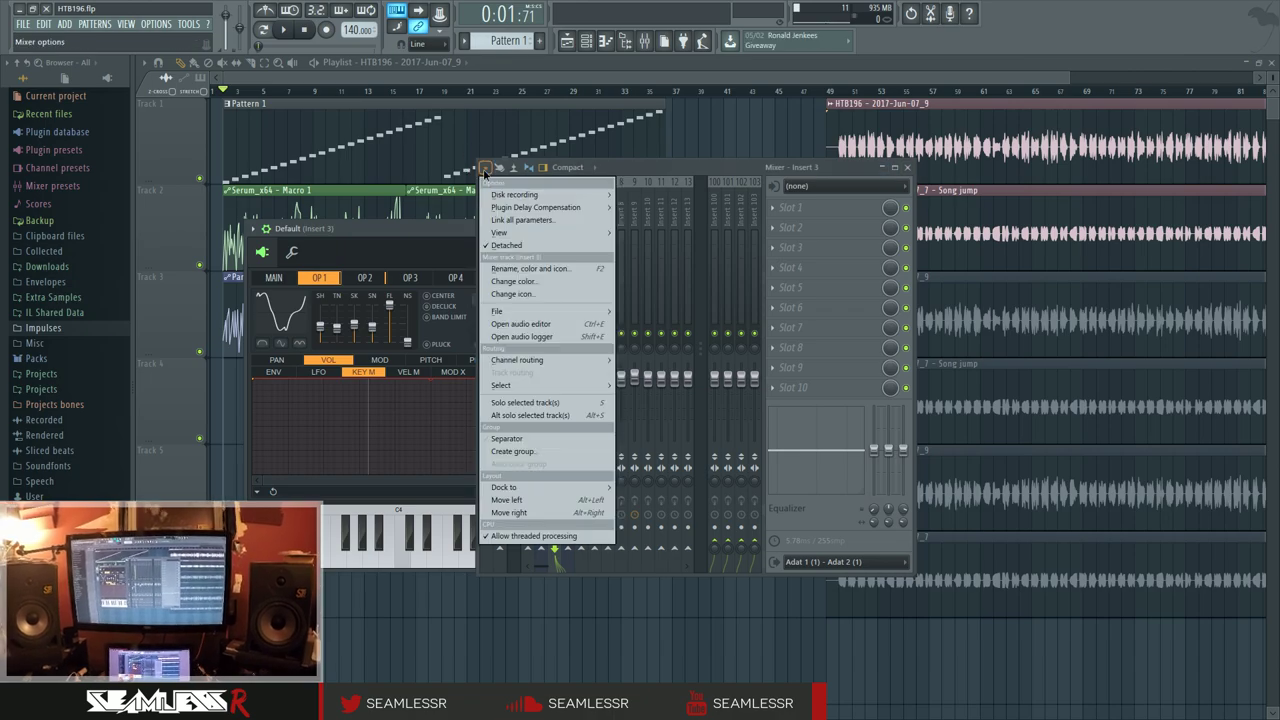
left_click(510, 245)
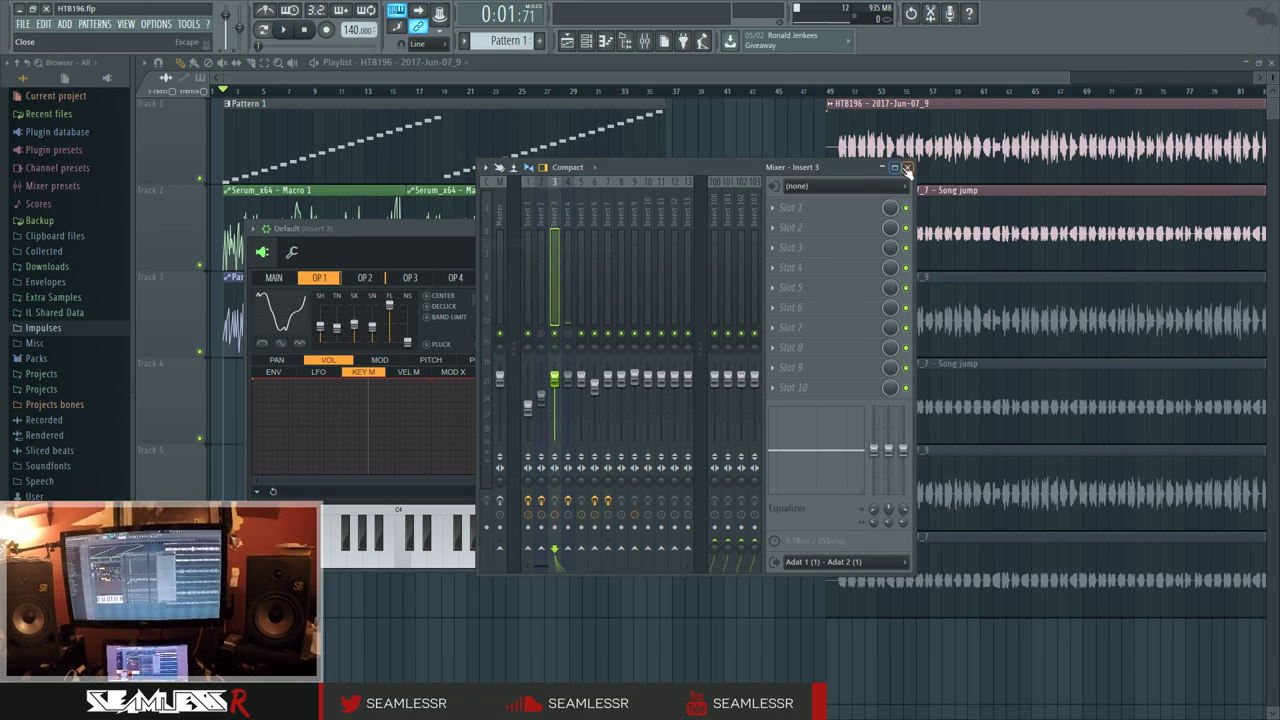
left_click(907, 167)
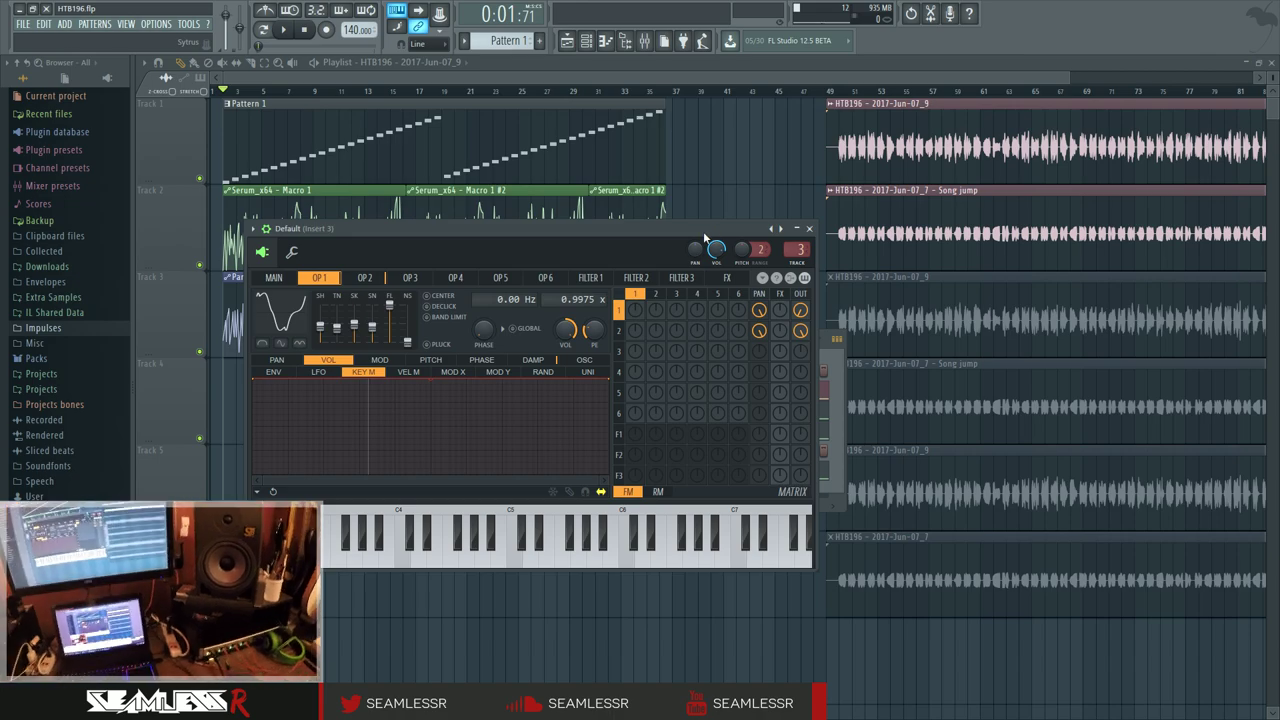
left_click(810, 229)
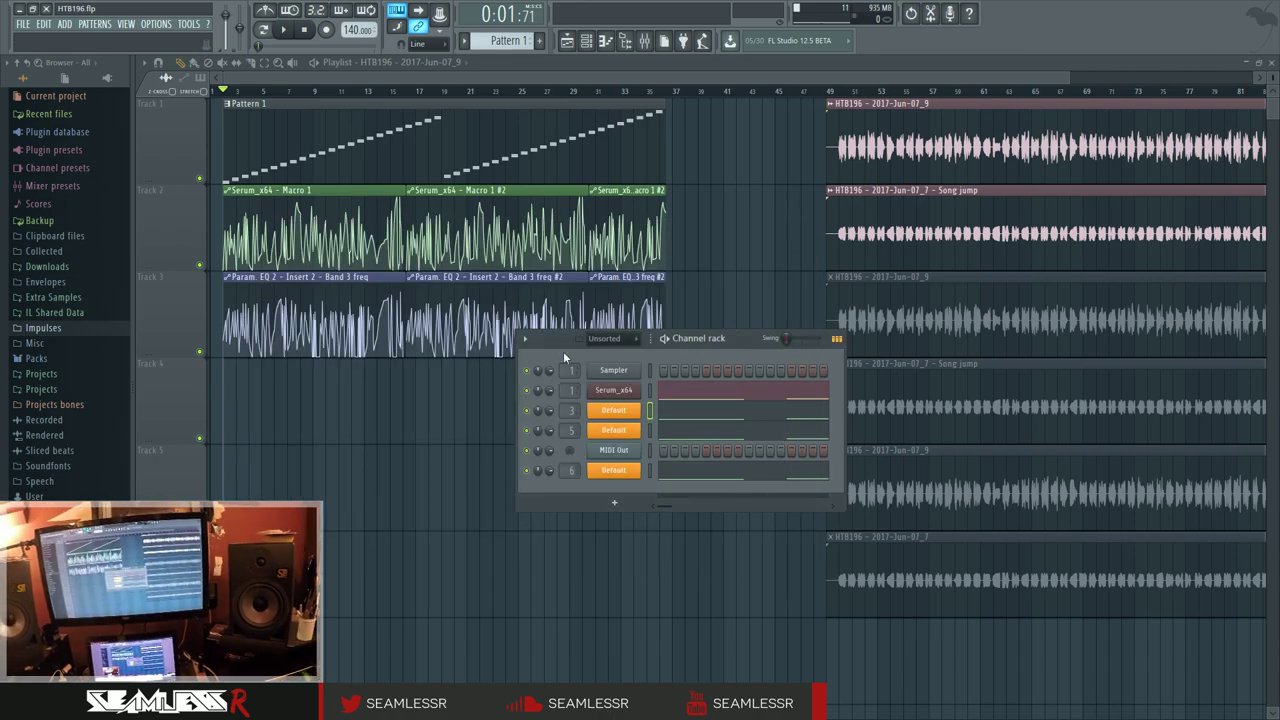
Select Insert 1 in the mixer and play the song briefly with its Fruity Stereo Shaper bypassed.
left_click(645, 40)
left_click(530, 218)
key("space")
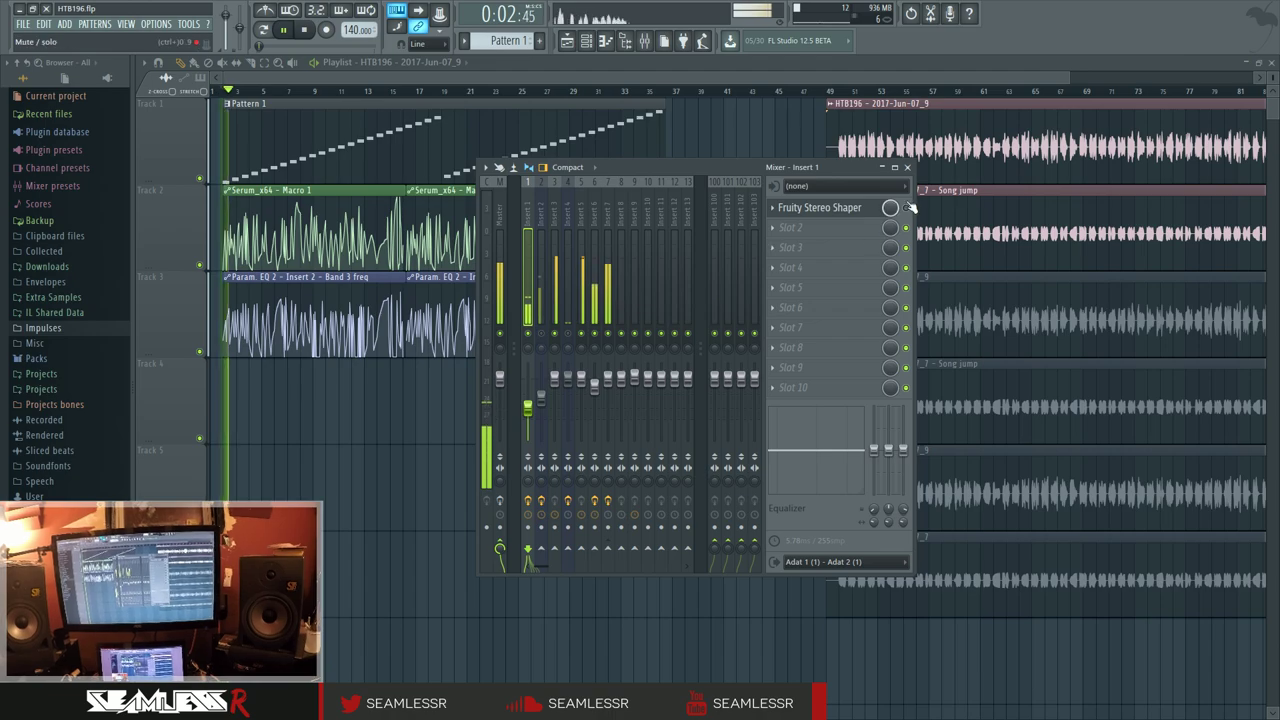
key("space")
Open the Serum_x64 instrument from the channel rack and reposition its window over the playlist.
left_click(586, 40)
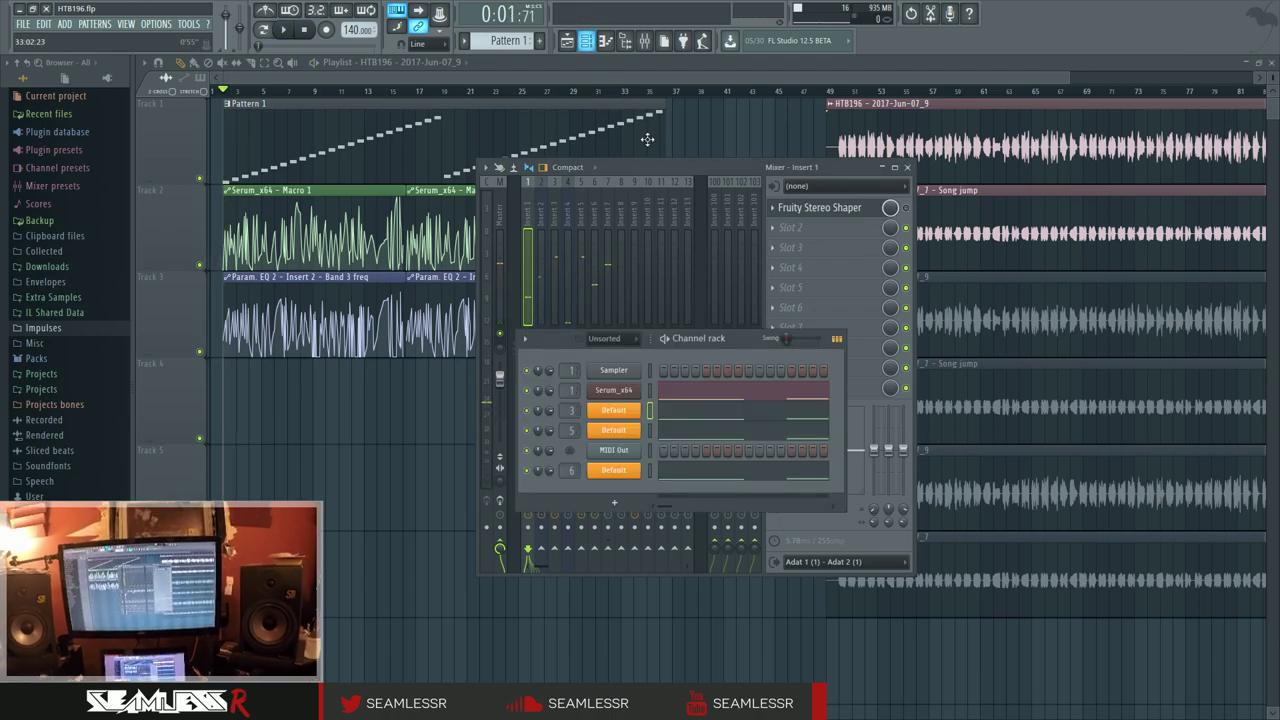
left_click(614, 390)
left_click_drag(649, 560, 809, 152)
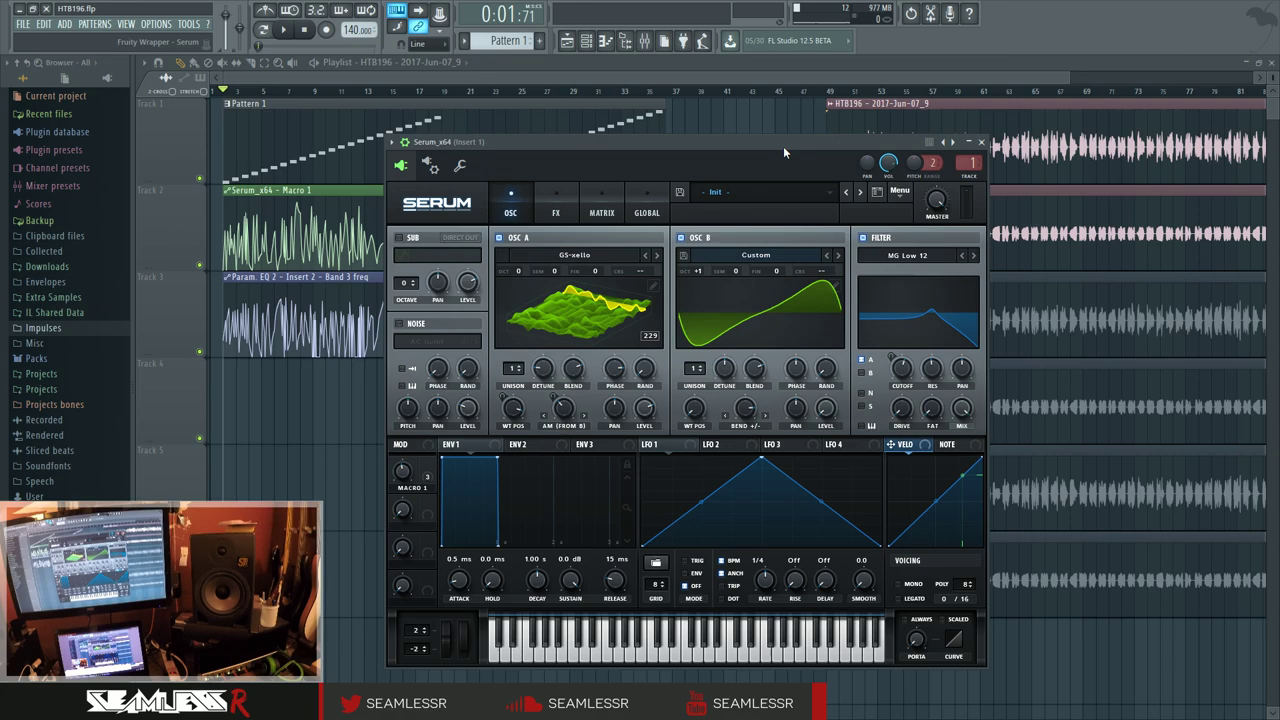
left_click_drag(785, 151, 760, 158)
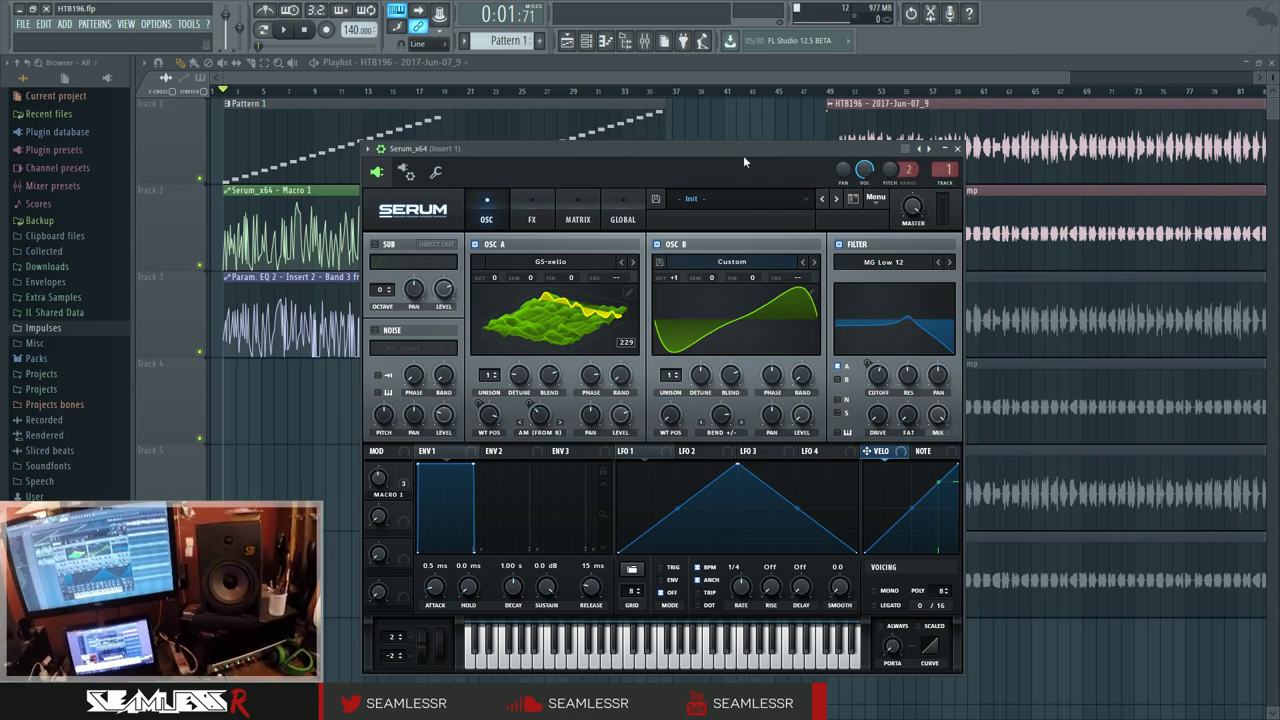
left_click_drag(743, 155, 818, 161)
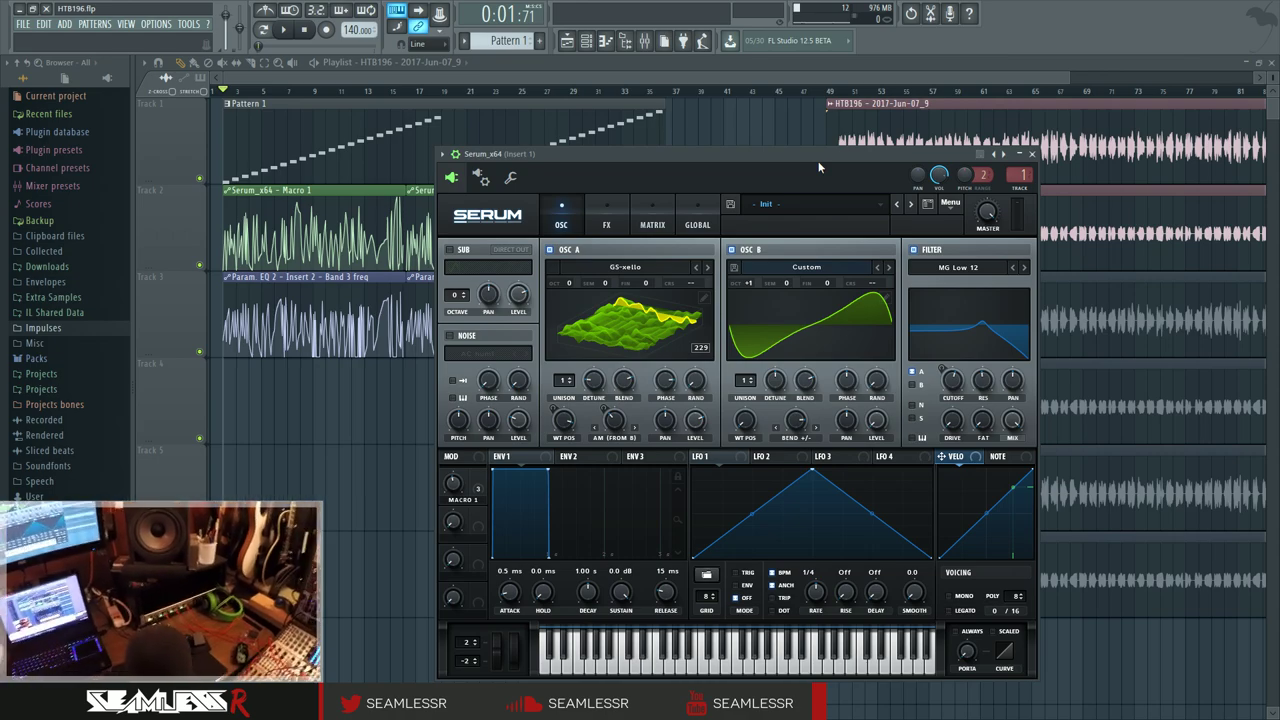
left_click_drag(818, 167, 829, 129)
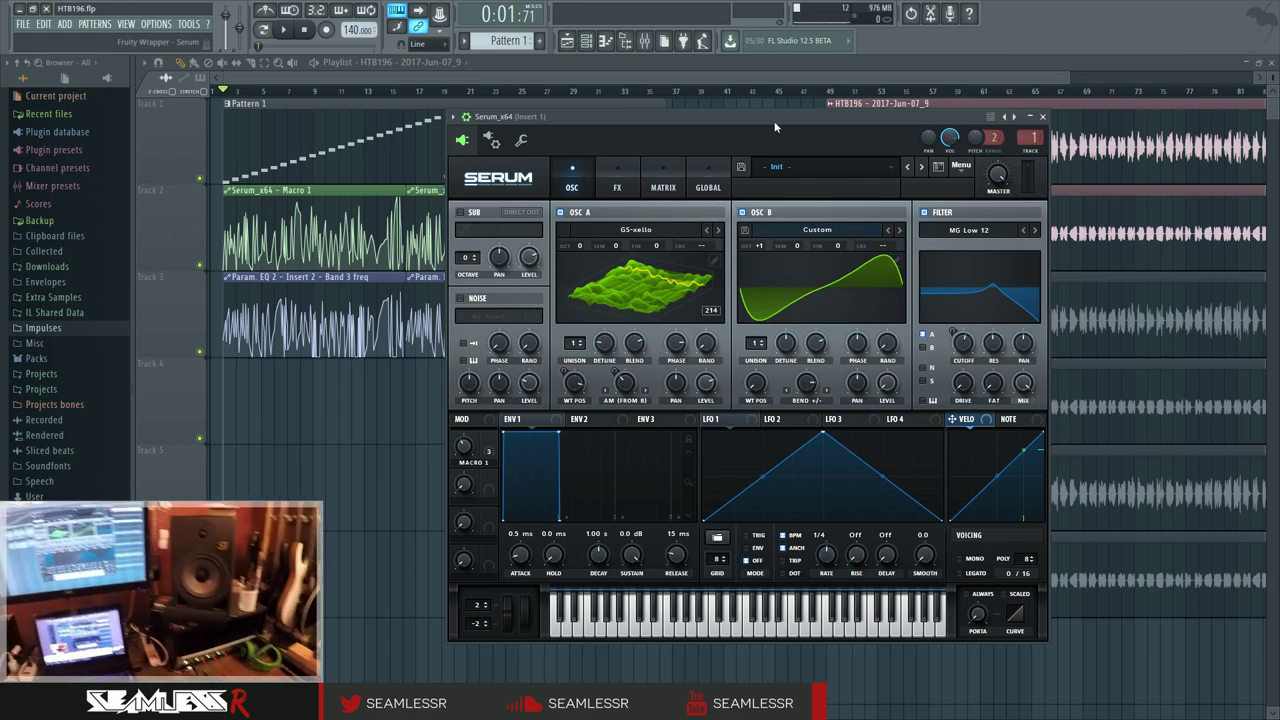
Look over Serum's FX page and the wavetable categories offered for OSC A.
left_click(596, 170)
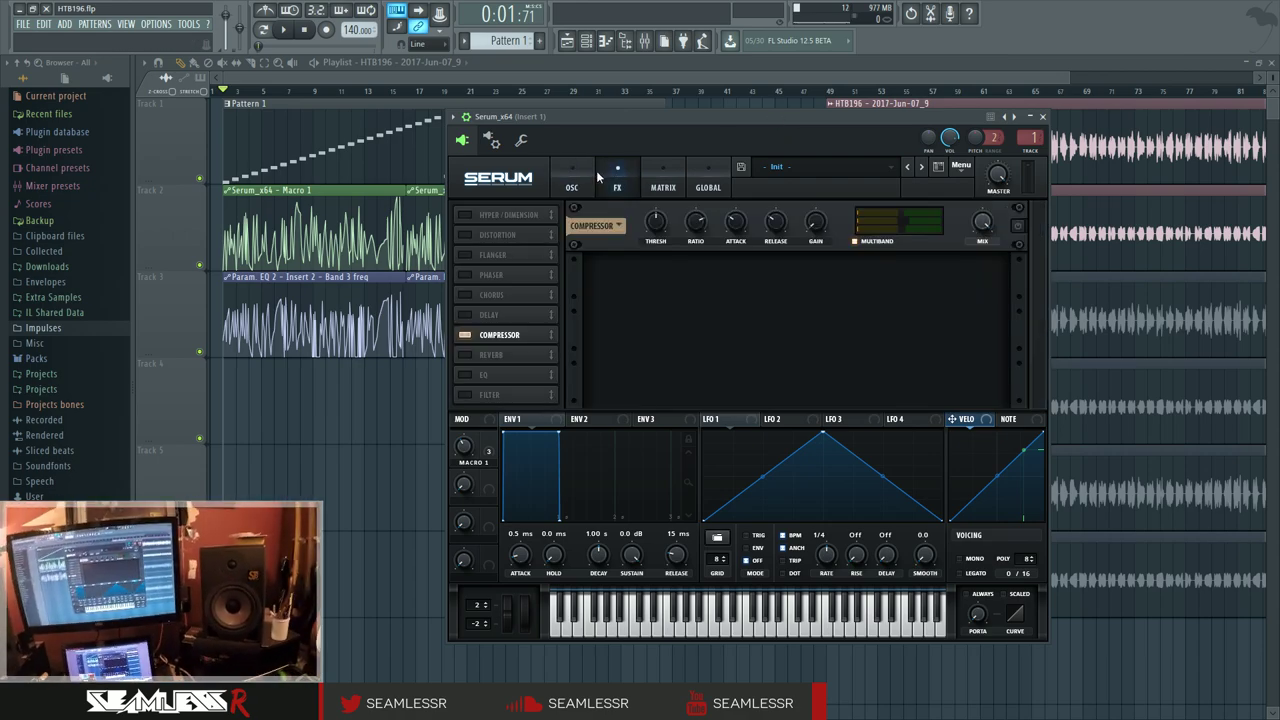
left_click(580, 178)
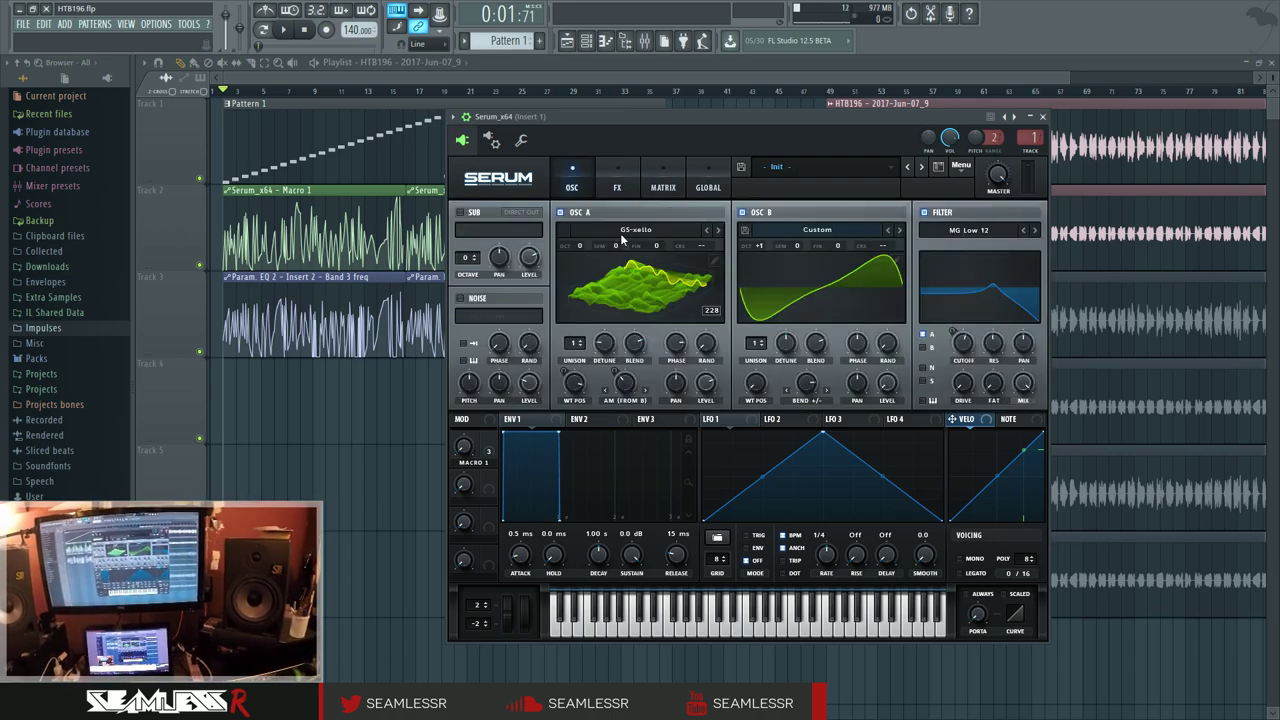
left_click(624, 232)
mouse_move(632, 260)
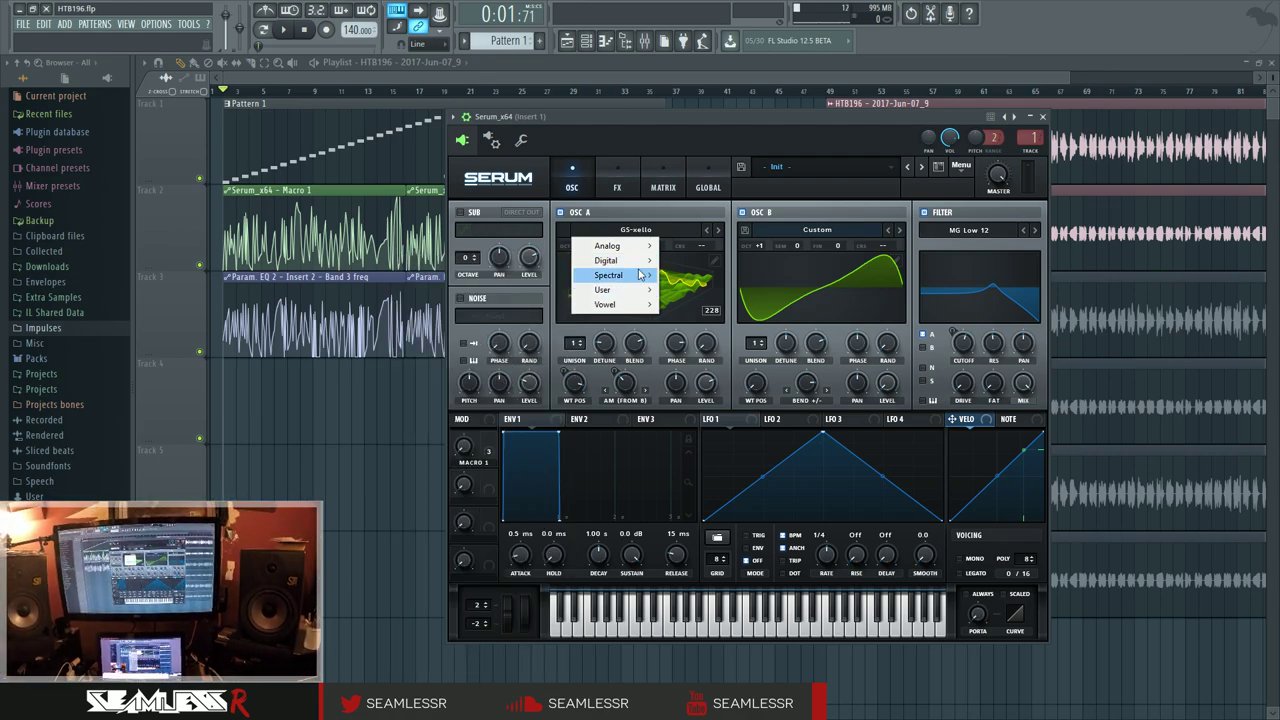
left_click(712, 216)
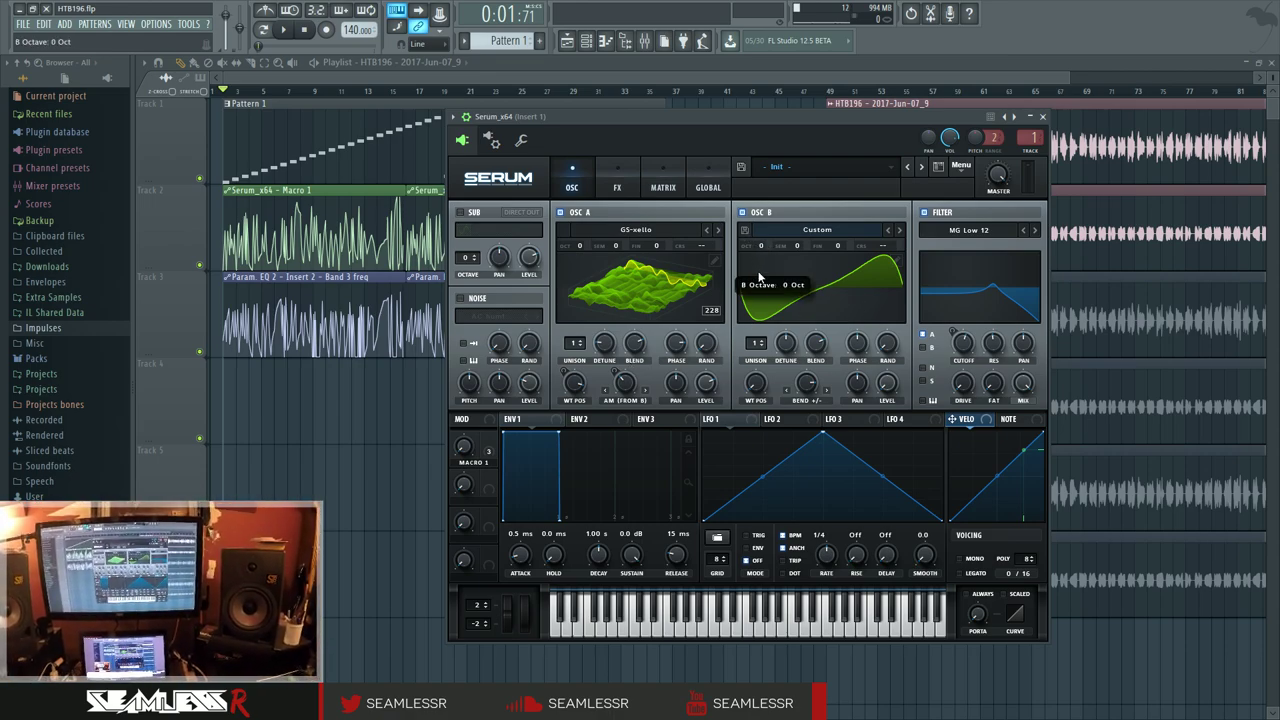
Play the song briefly with Serum's OSC B octave at 0, and raise the octave to +1 during playback.
key("space")
key("space")
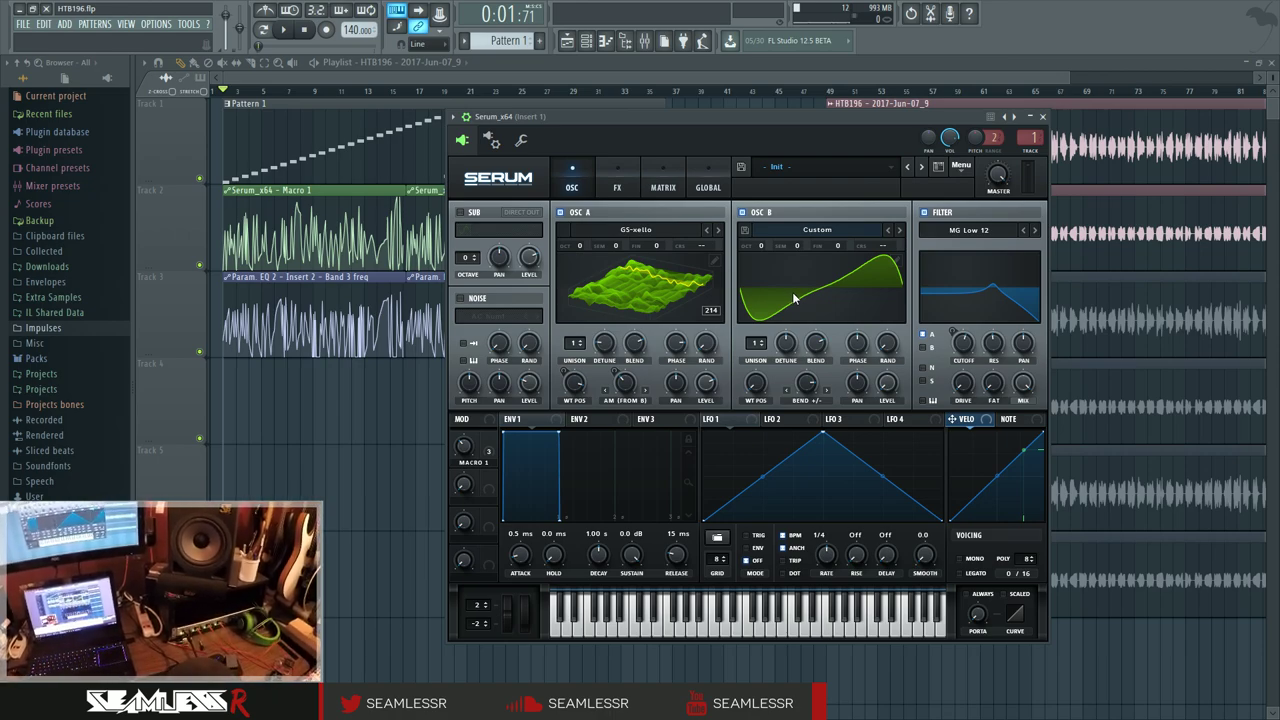
key("space")
scroll(770, 245, "up", 1)
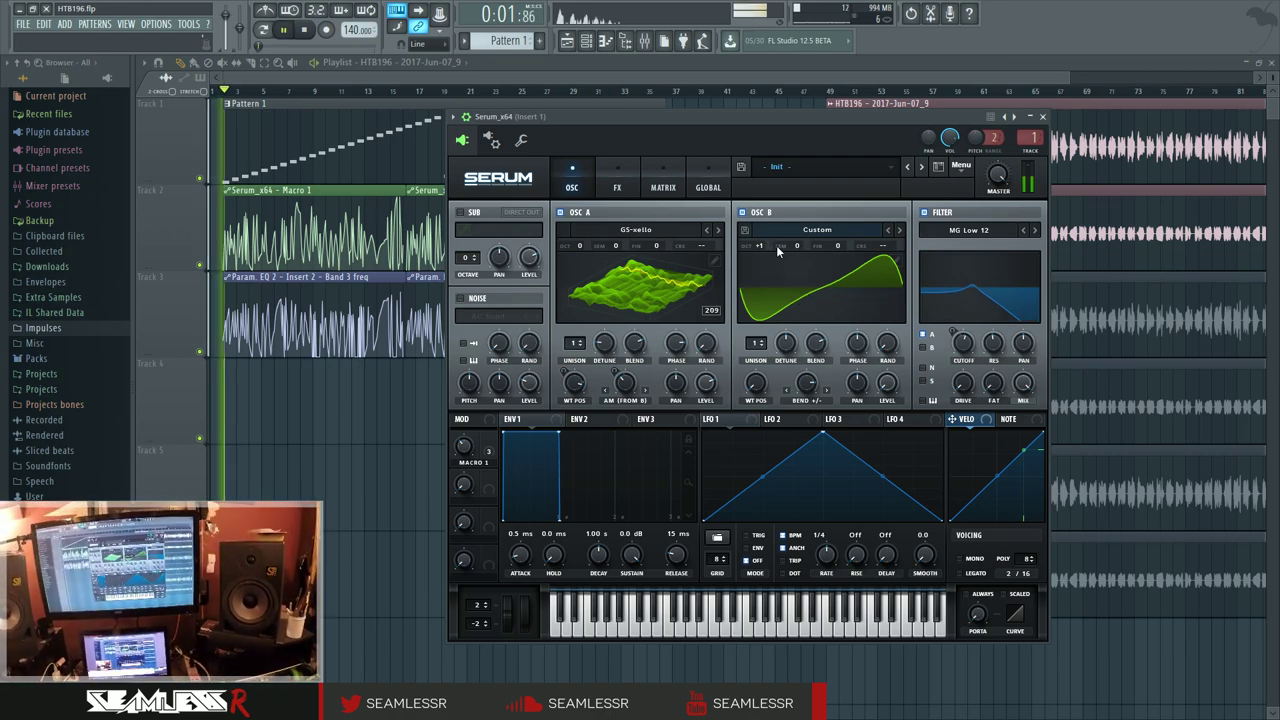
key("space")
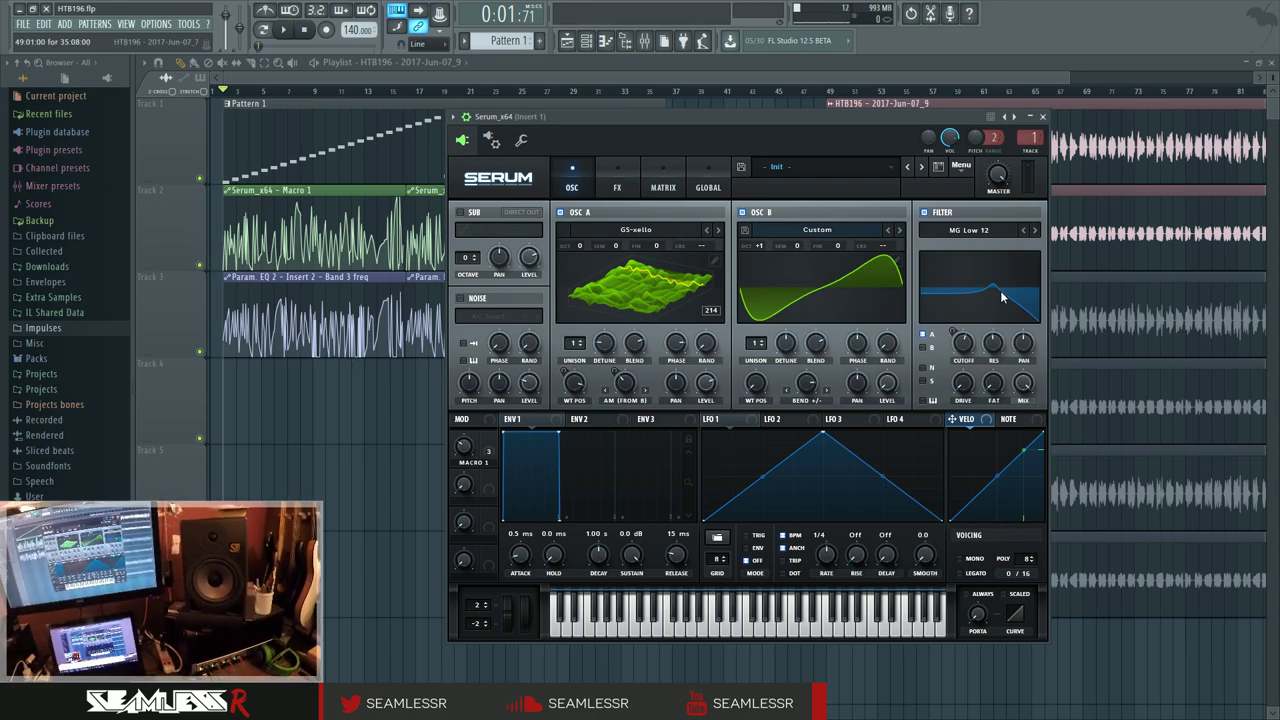
Compare the sound in playback with Serum's filter switched off and back on.
left_click(925, 214)
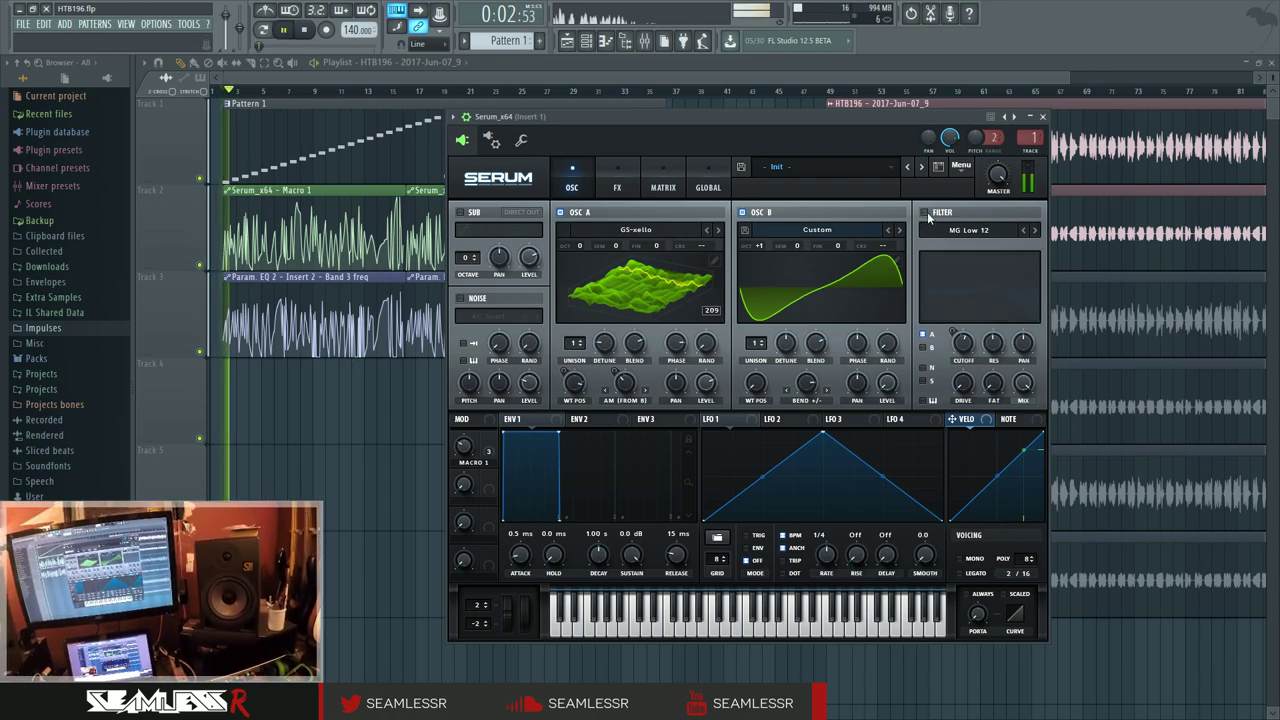
left_click(927, 212)
key("space")
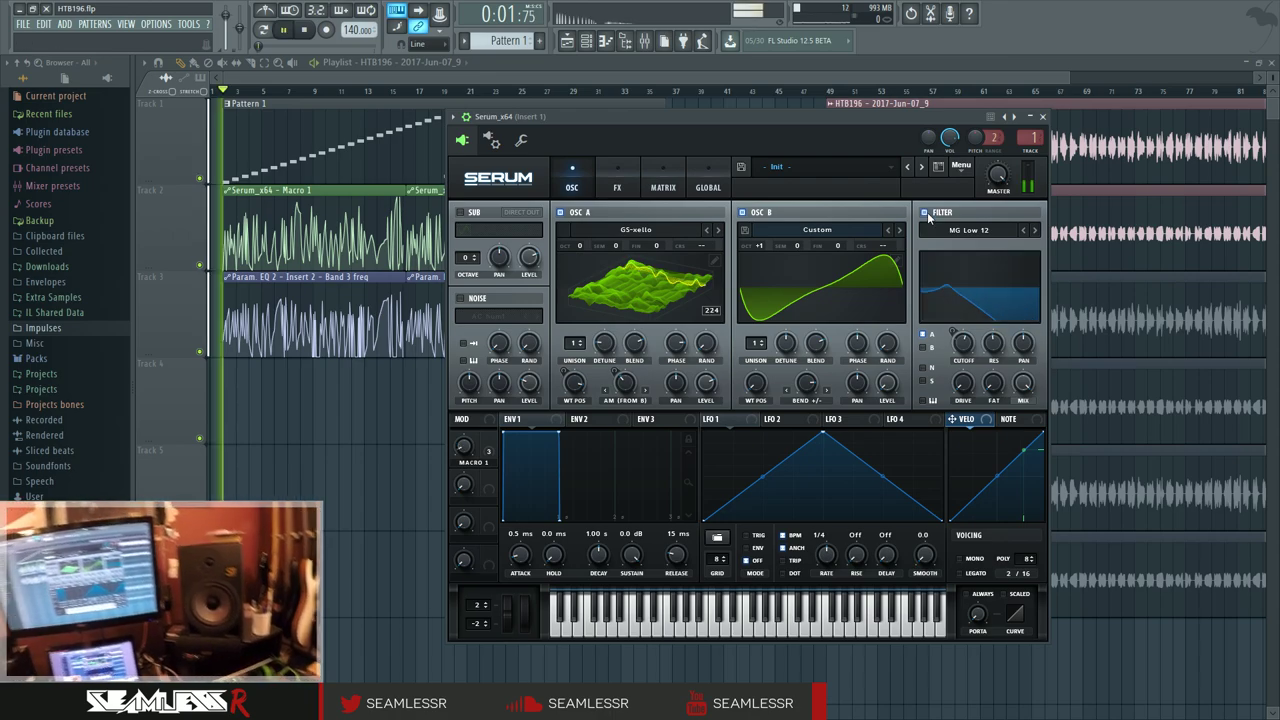
key("space")
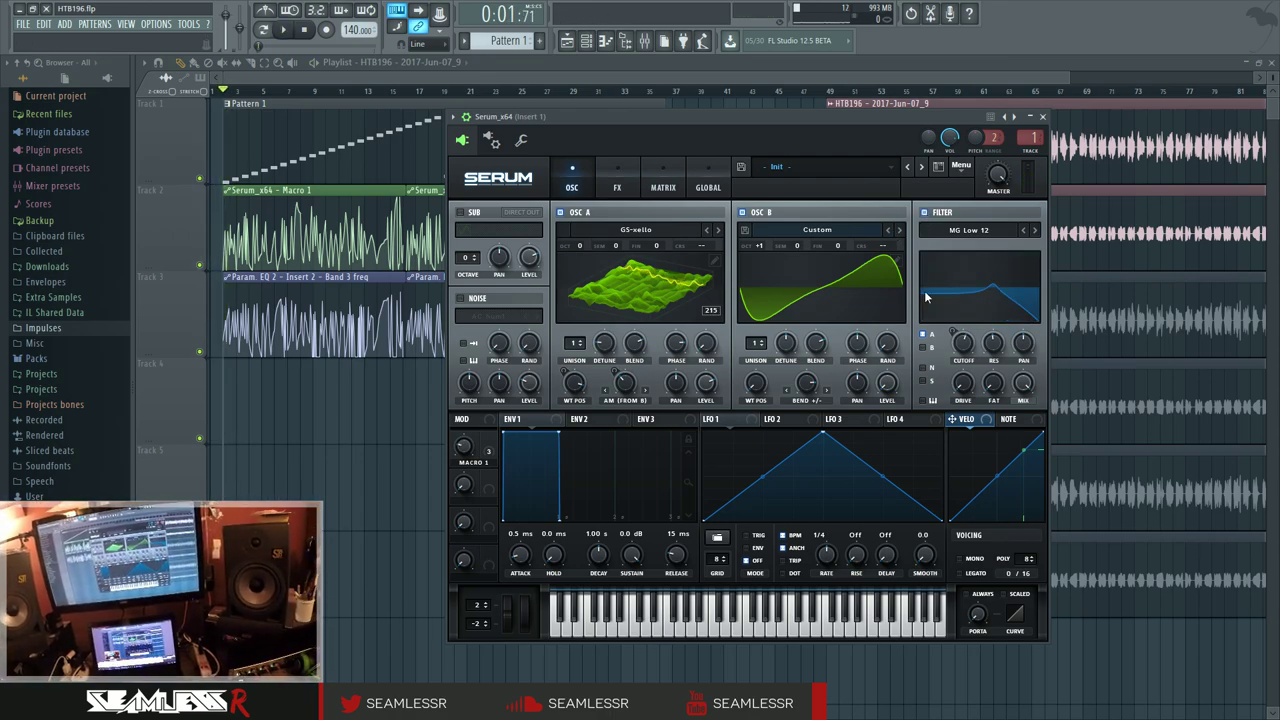
Close Serum, and open the Fruity Stereo Shaper on mixer Insert 2.
left_click(1046, 118)
key("F9")
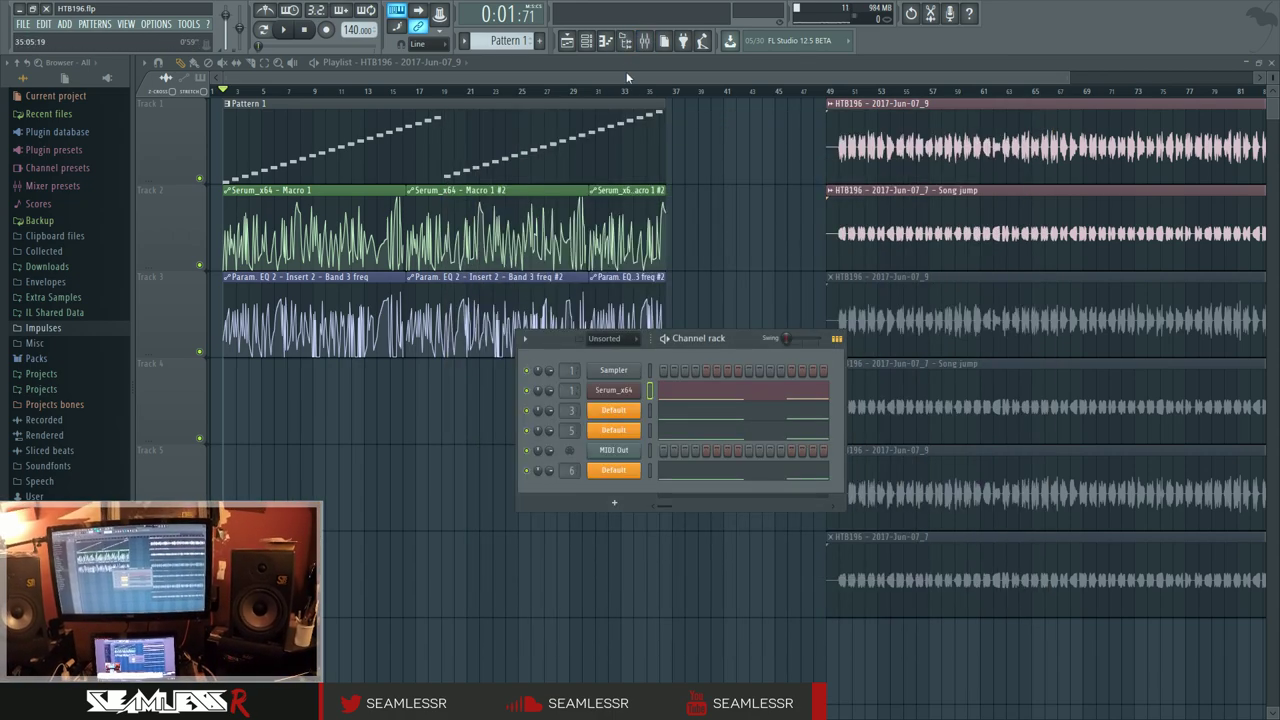
left_click(645, 40)
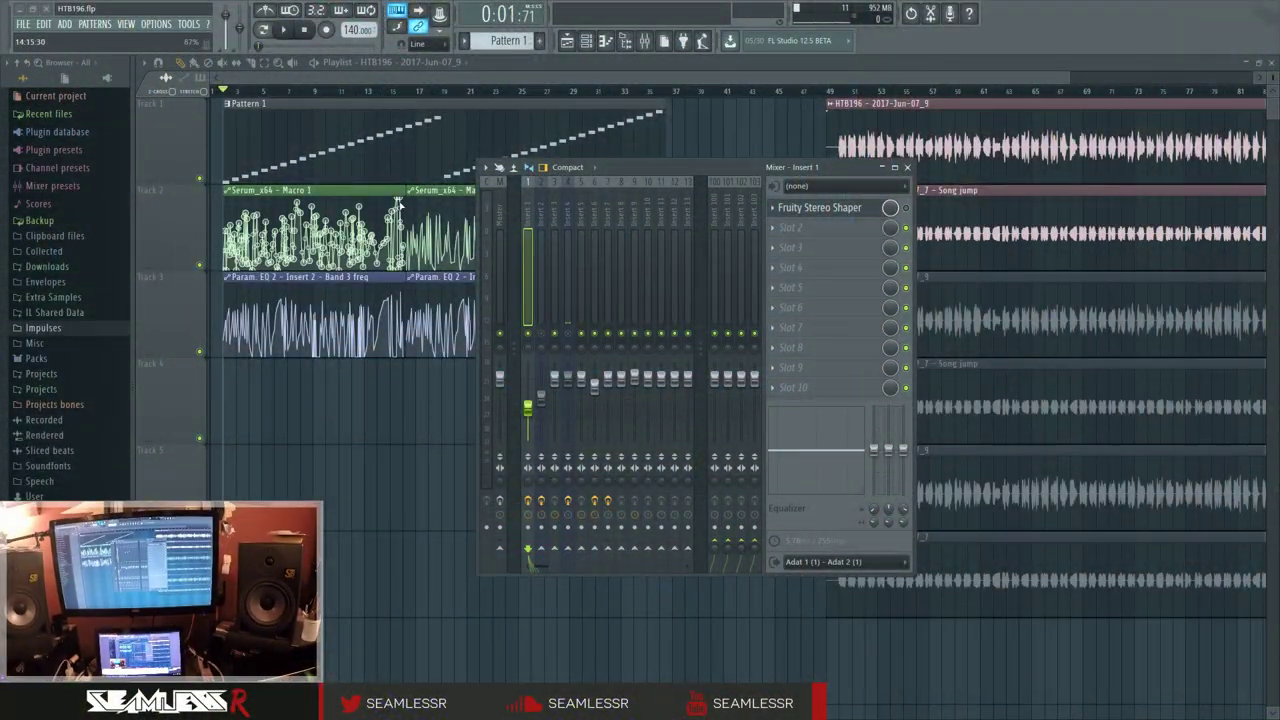
left_click(541, 280)
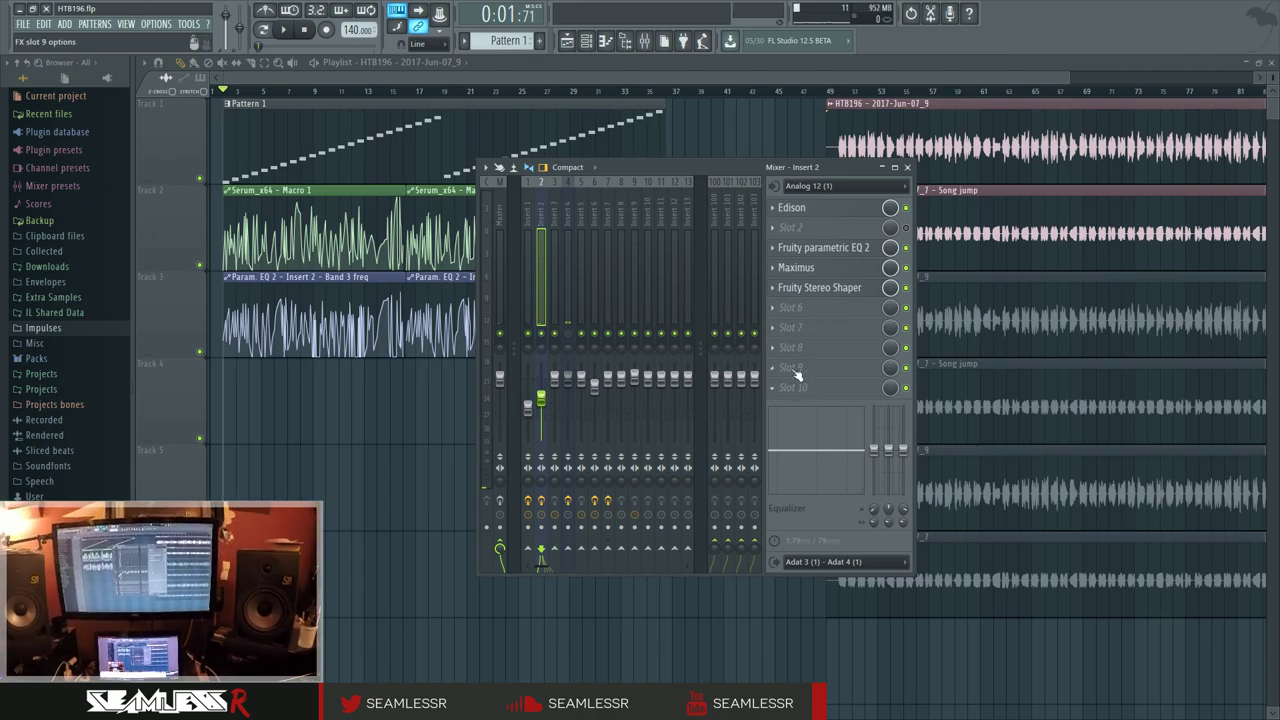
left_click(819, 288)
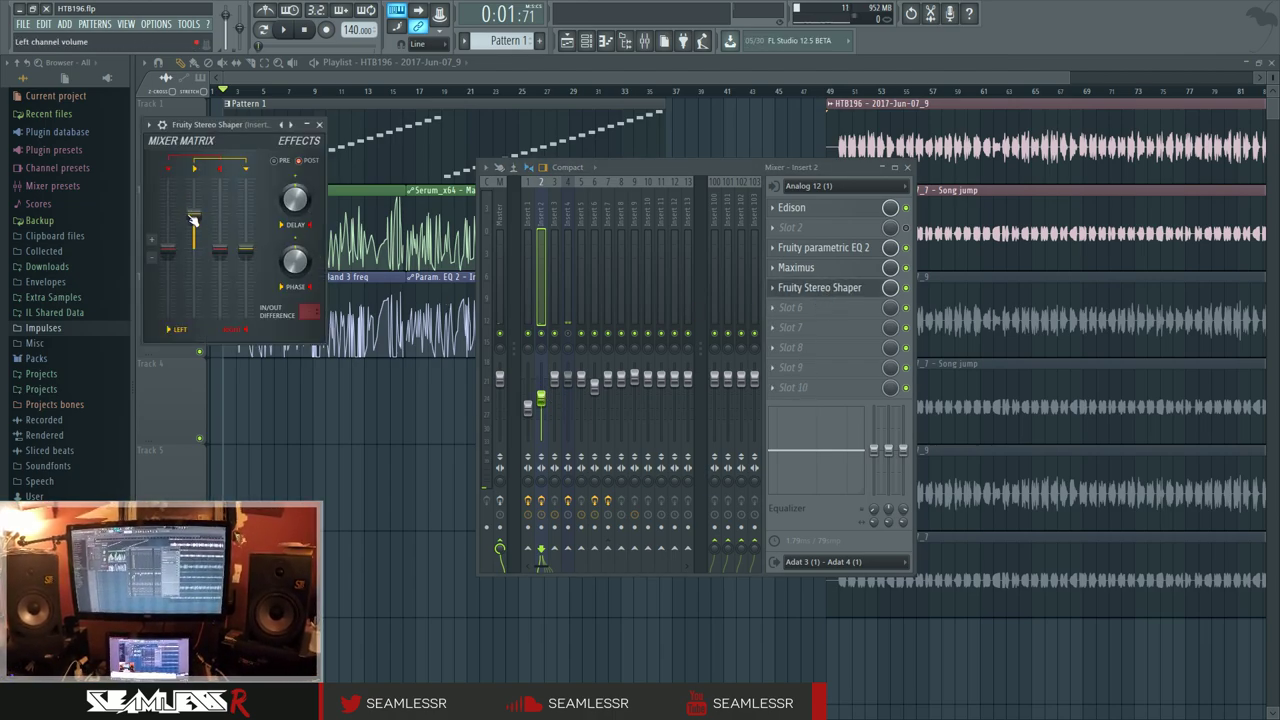
Lower the left channel volume in Insert 2's Fruity Stereo Shaper, and bypass the effect during brief playback.
left_click_drag(194, 218, 196, 232)
key("space")
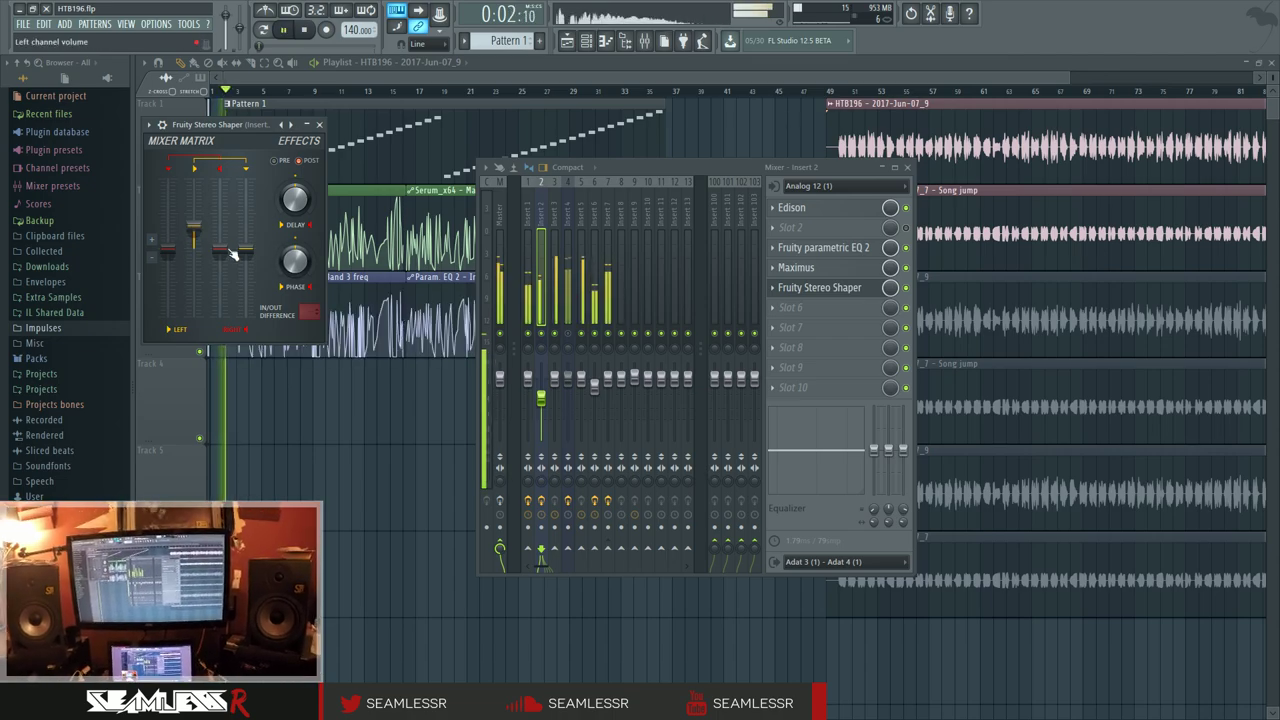
left_click(906, 288)
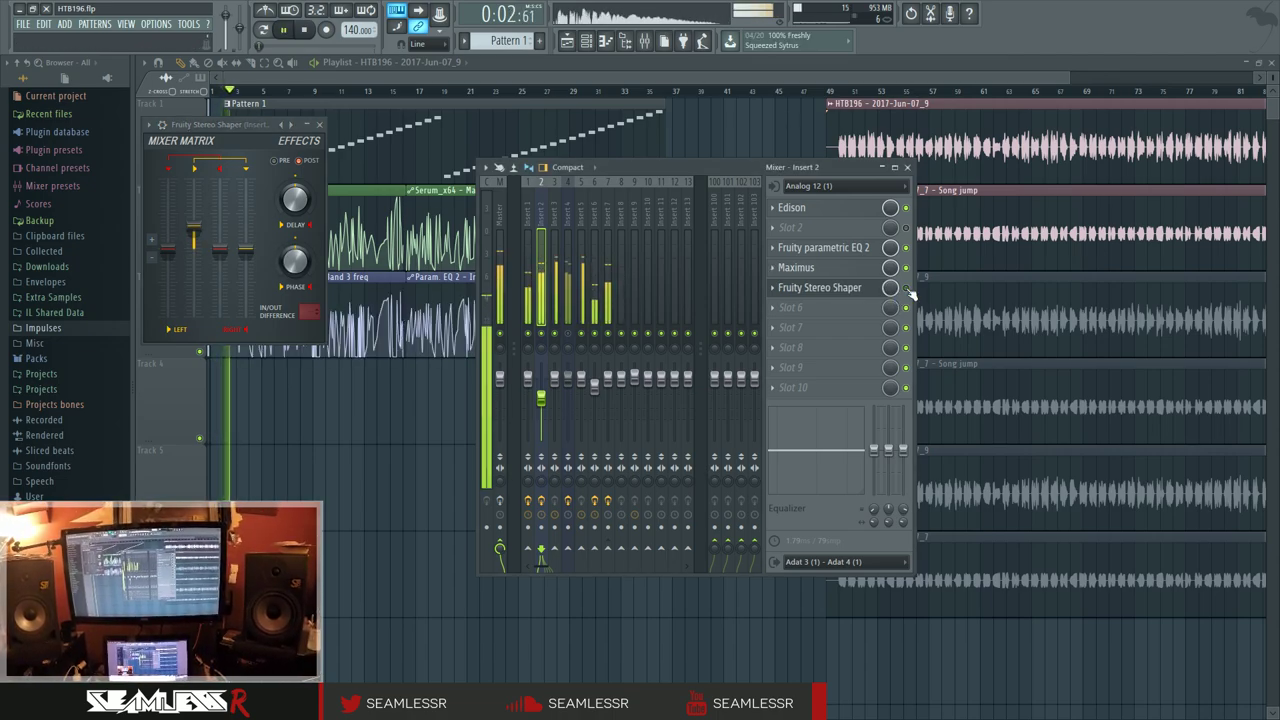
key("space")
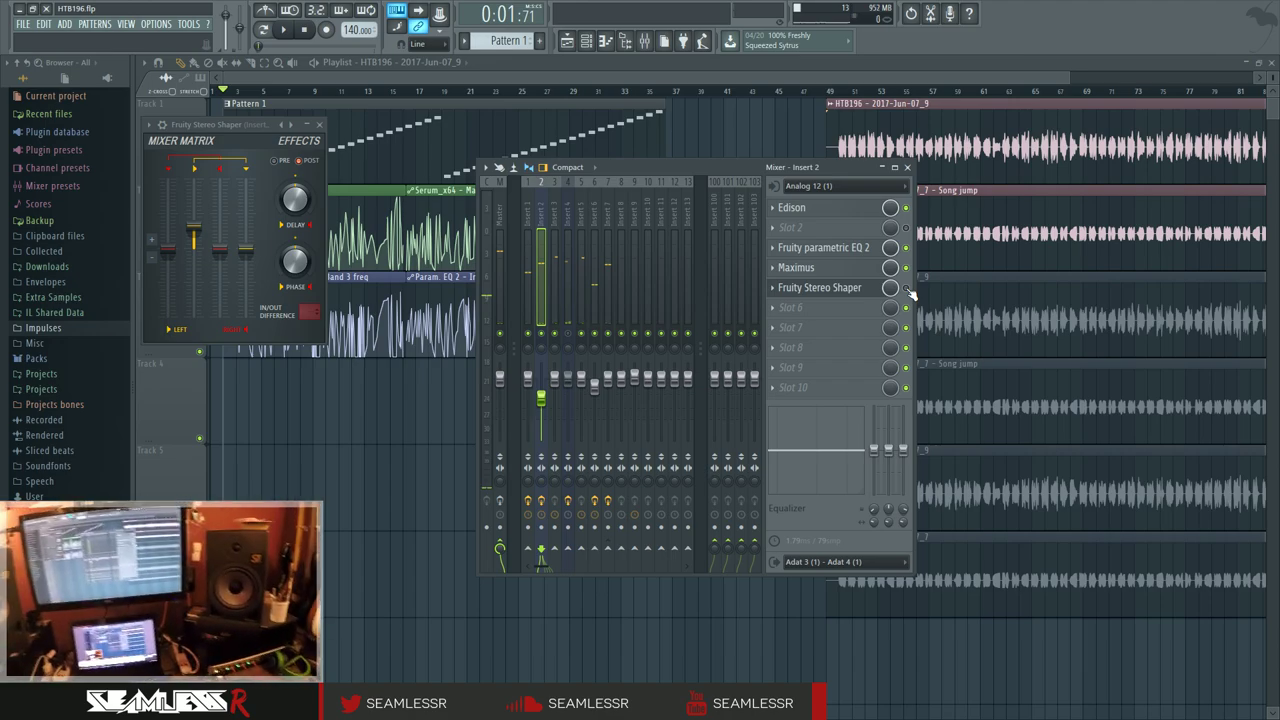
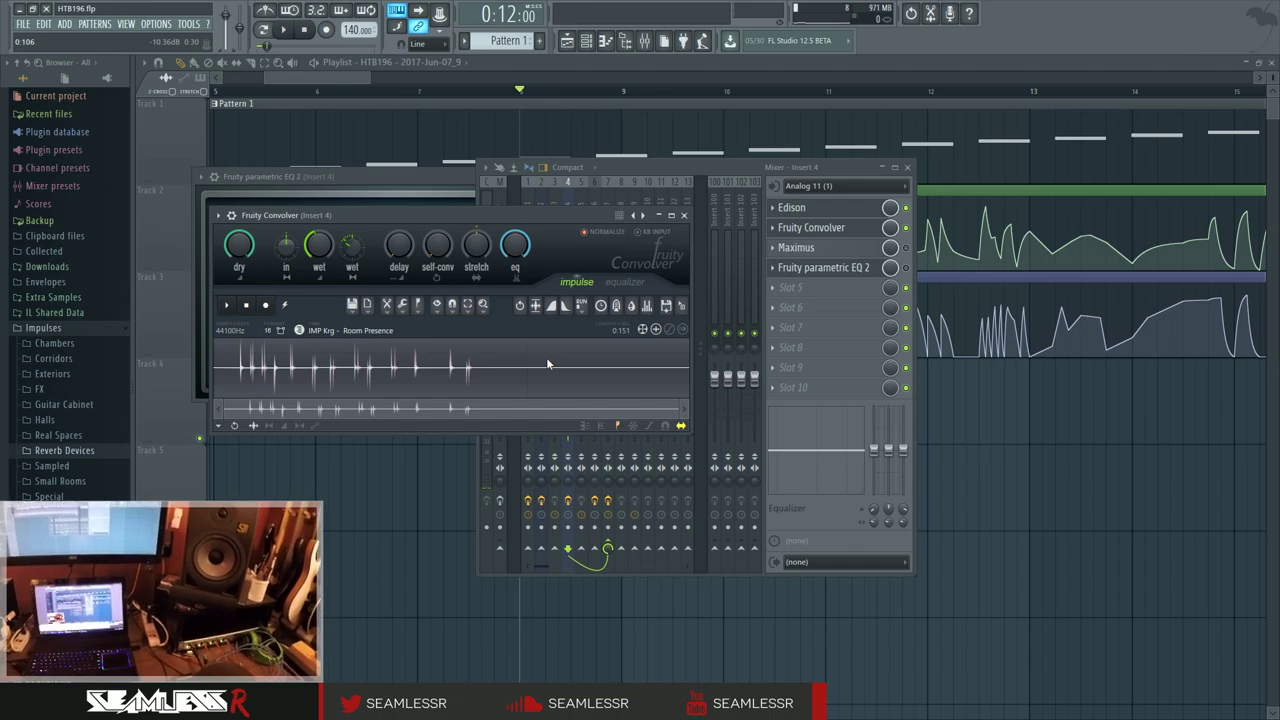
Compare the Insert 4 effects in playback, leaving Fruity Convolver, Maximus and Fruity parametric EQ 2 enabled.
left_click(910, 230)
key("space")
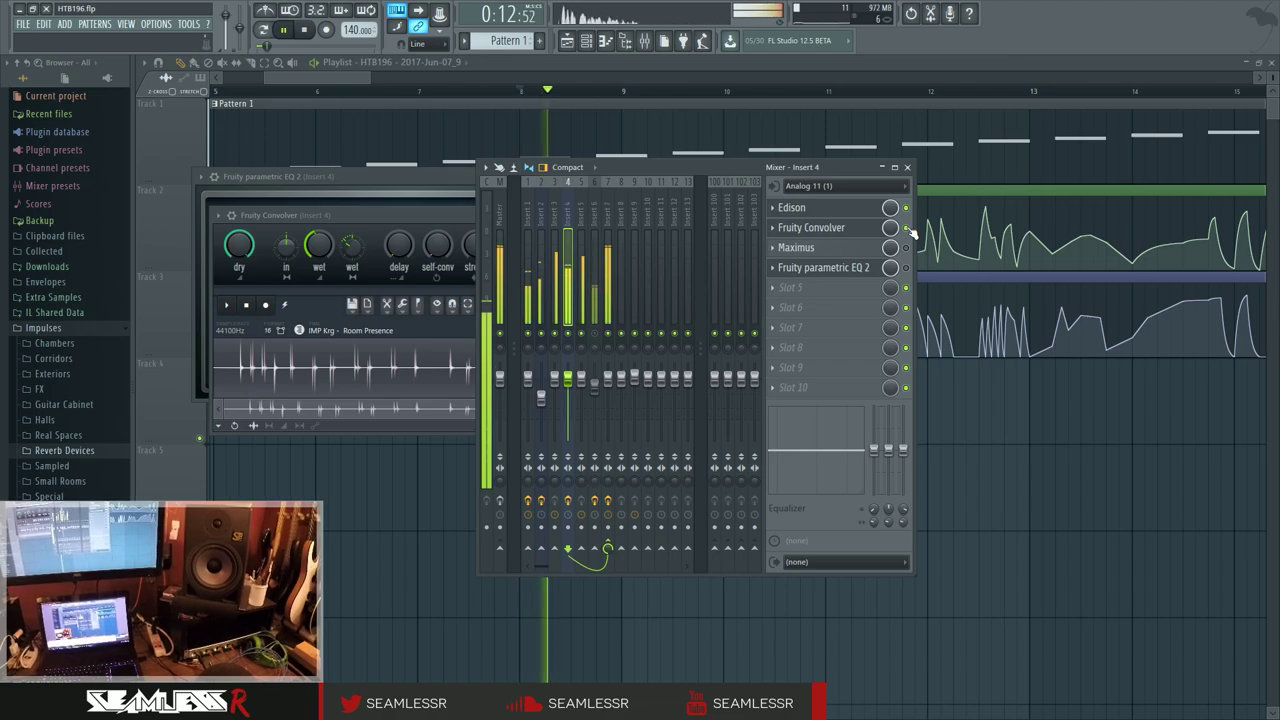
key("space")
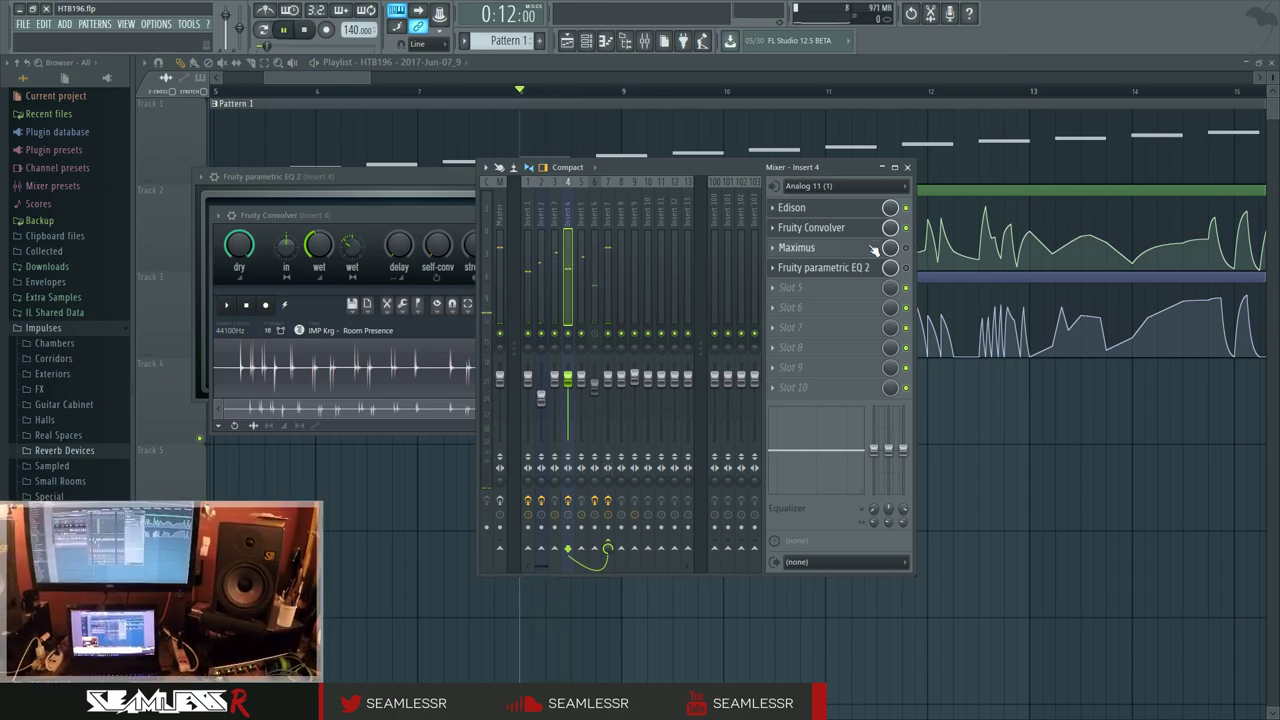
key("space")
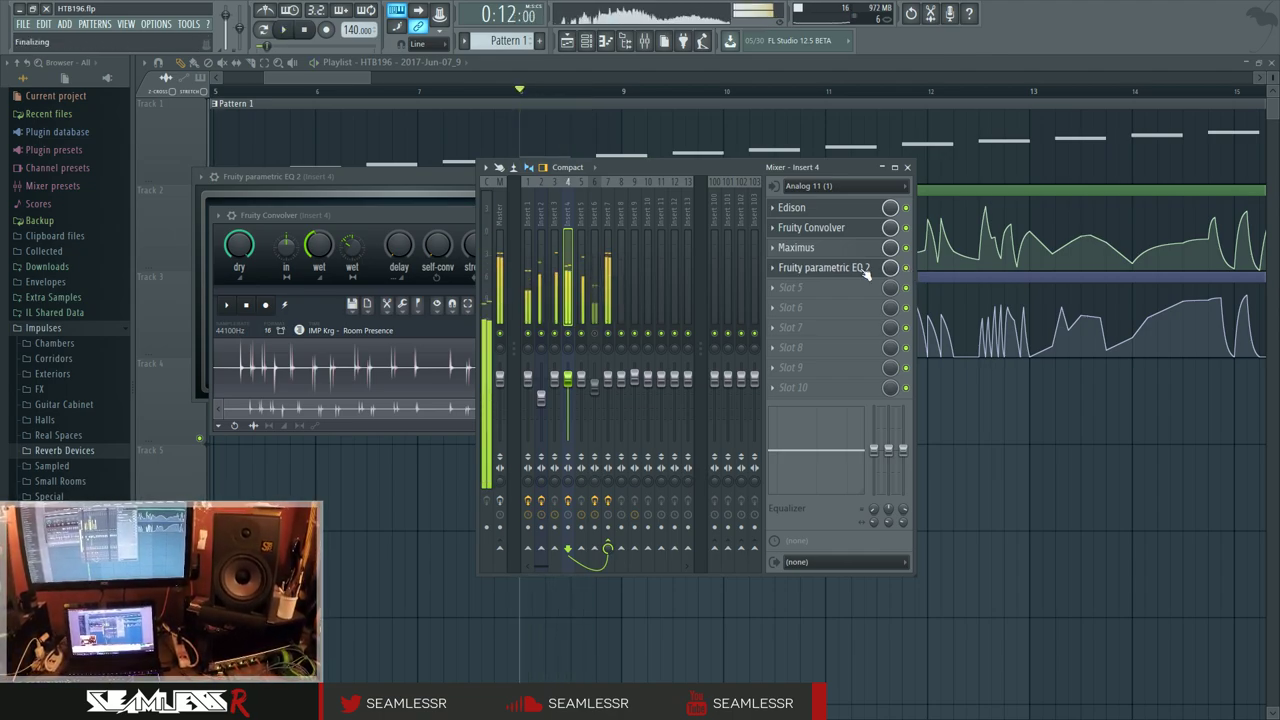
Examine the Mid and Master band curves of Insert 4's Maximus, and return to the Fruity Convolver.
left_click(833, 246)
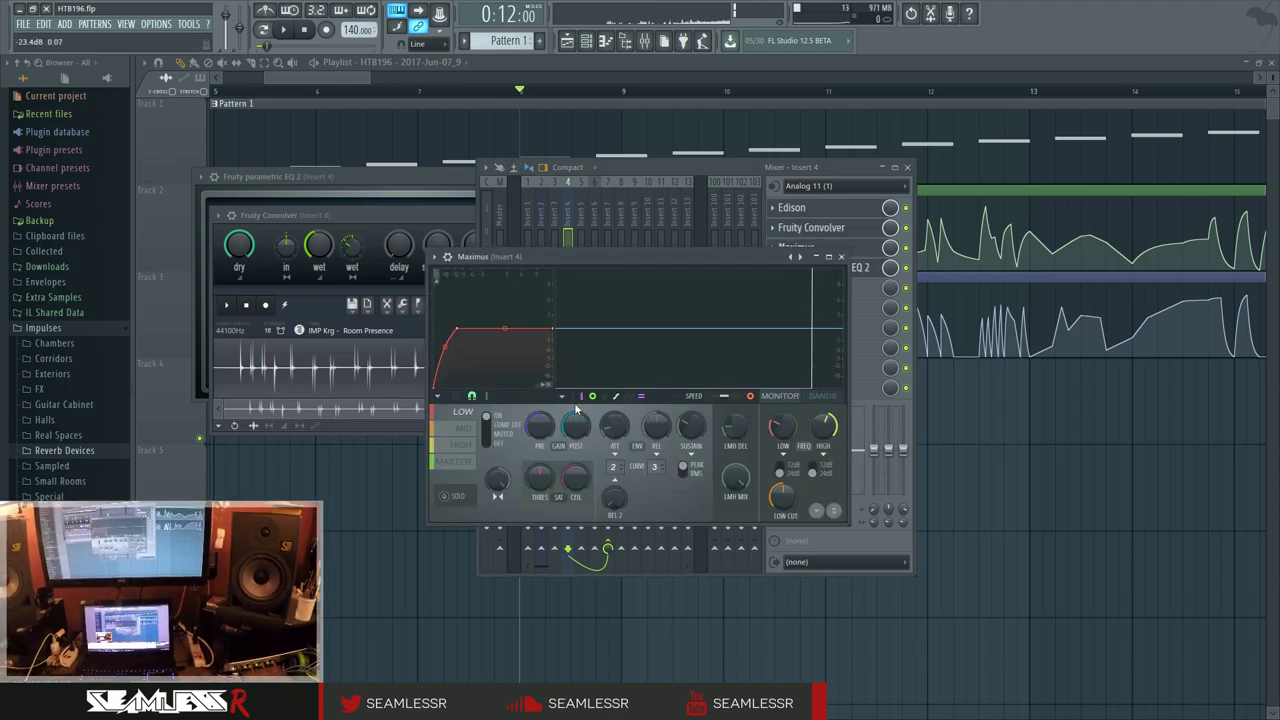
left_click(467, 432)
left_click(455, 461)
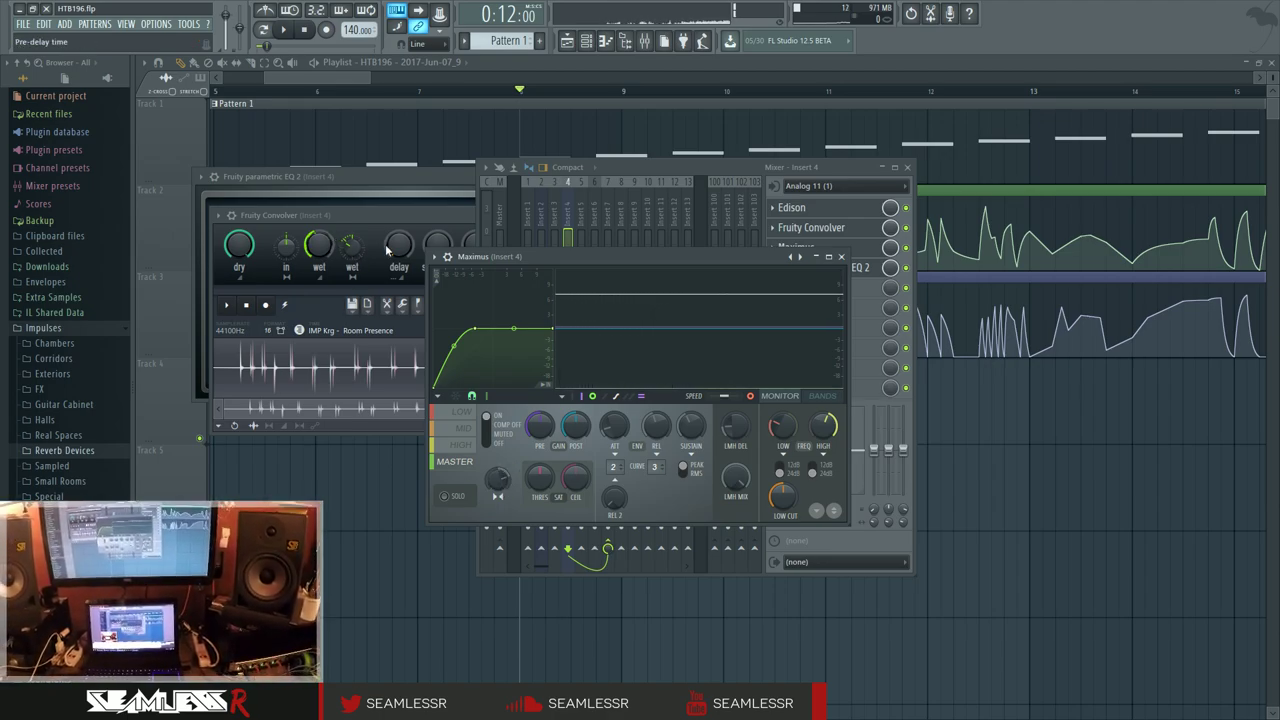
left_click(372, 213)
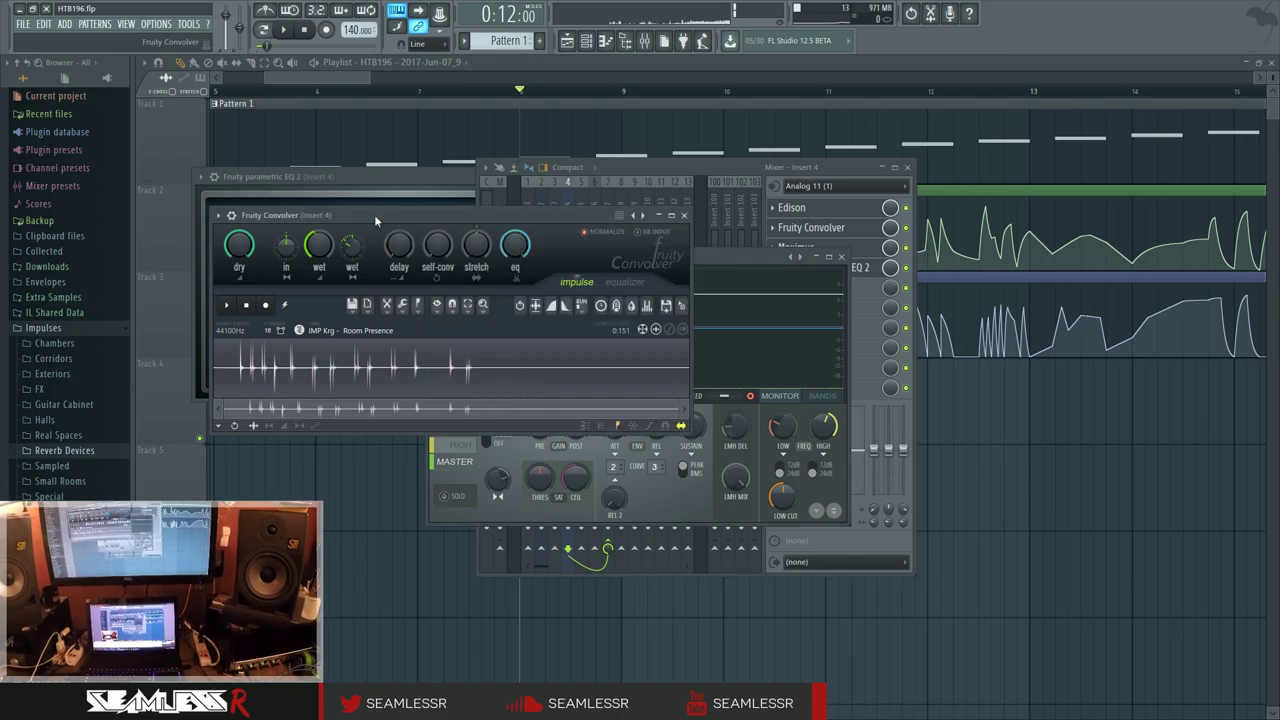
Close Insert 4's Maximus, Fruity Convolver, Fruity parametric EQ 2 and Edison windows, and reposition the mixer over the playlist.
left_click(841, 257)
left_click(849, 232)
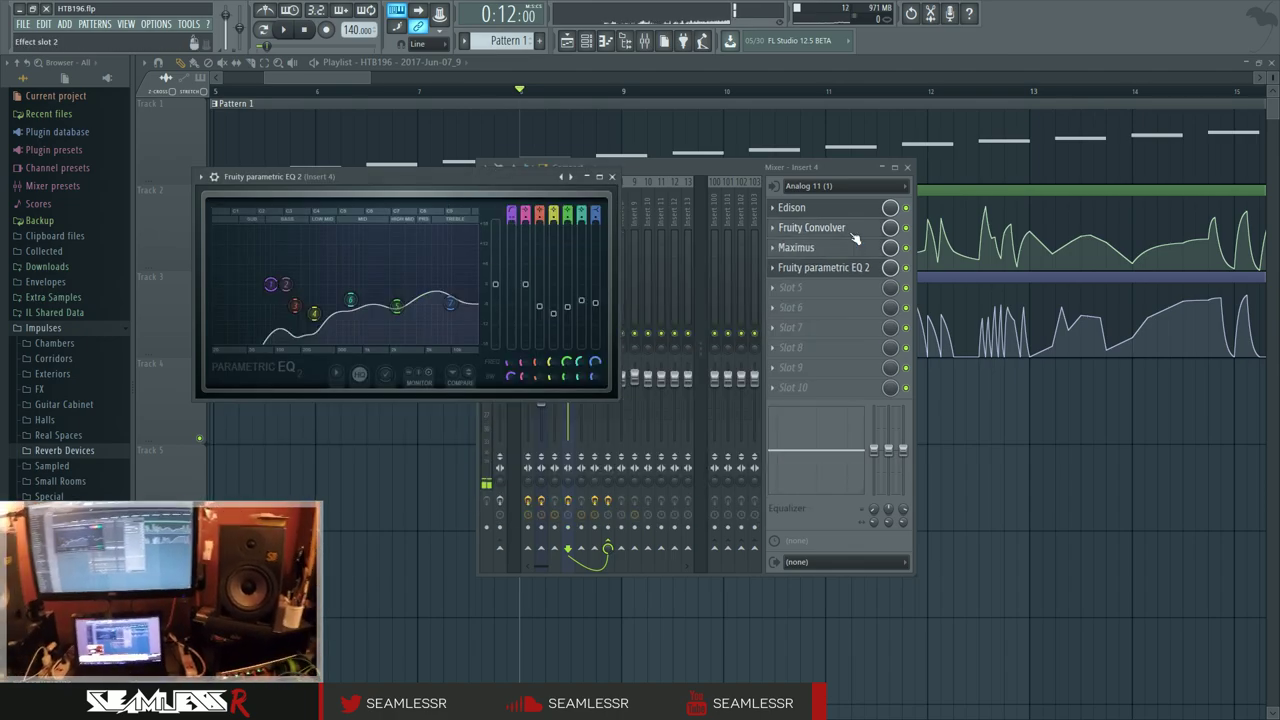
left_click(849, 229)
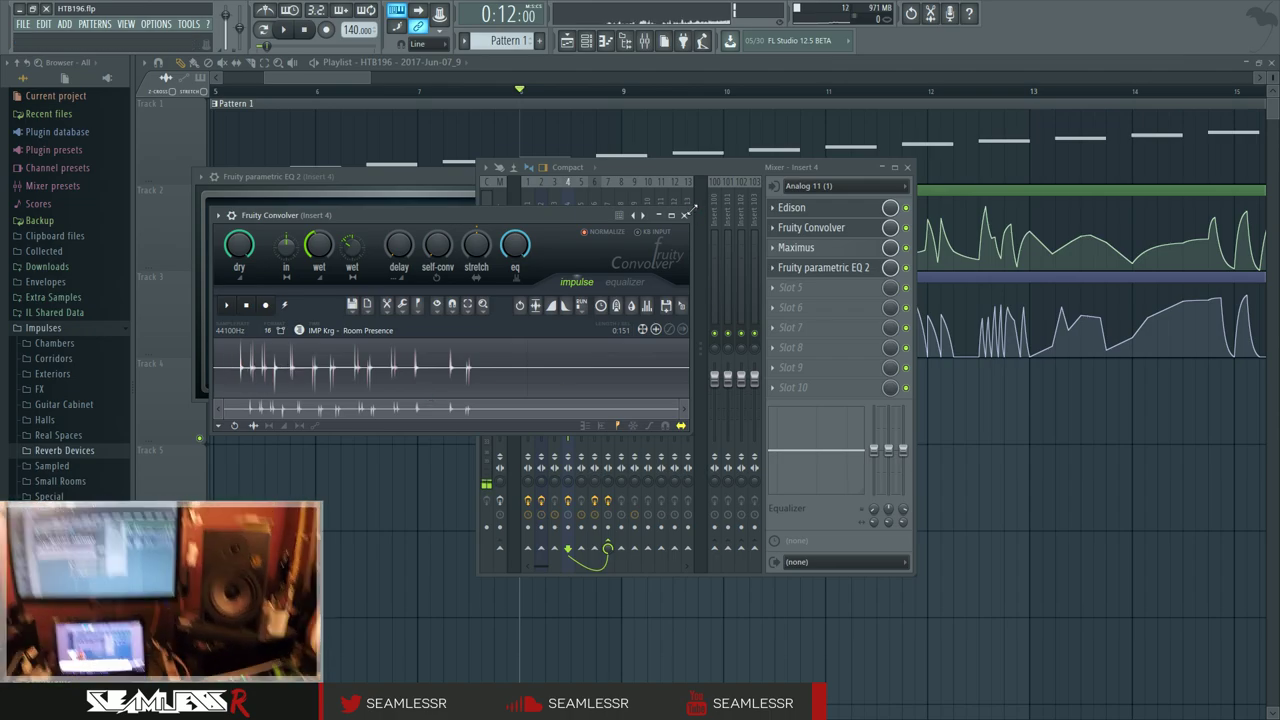
left_click(828, 268)
left_click(612, 176)
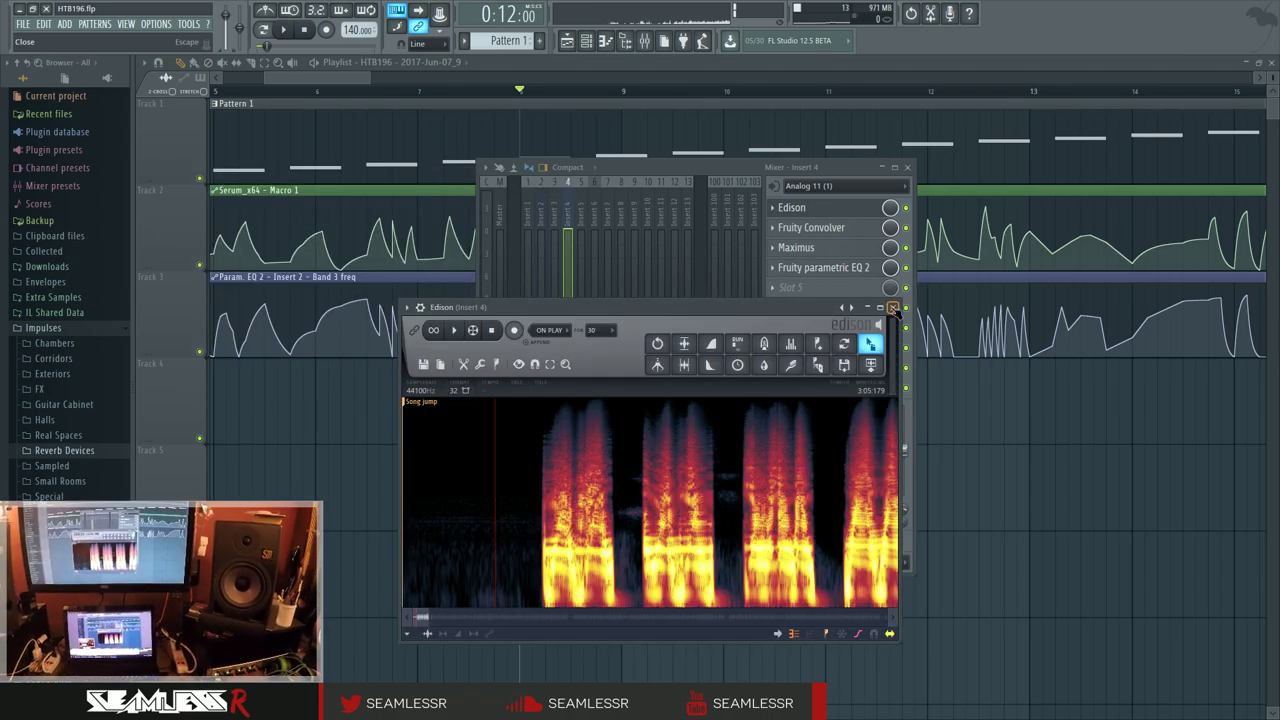
left_click(893, 307)
left_click_drag(833, 168, 850, 202)
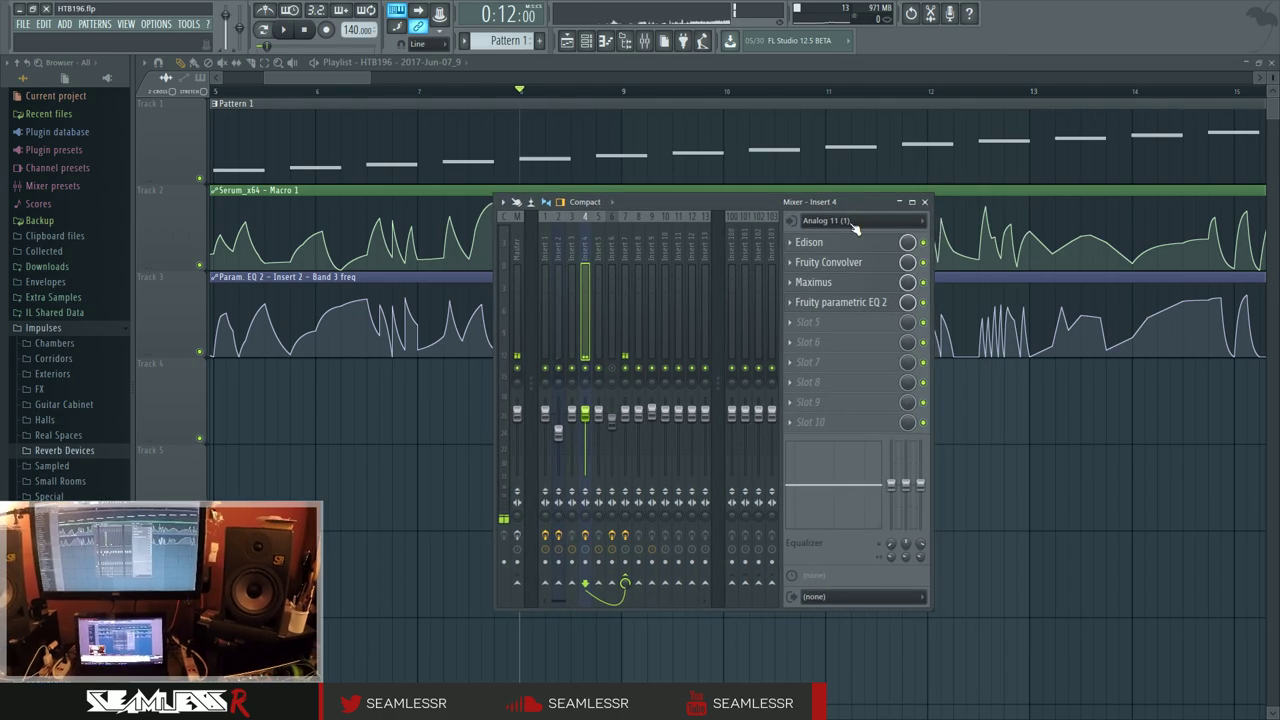
Play the project briefly, and inspect the effects chain and Fruity parametric EQ 2 on mixer Insert 7.
key("space")
key("space")
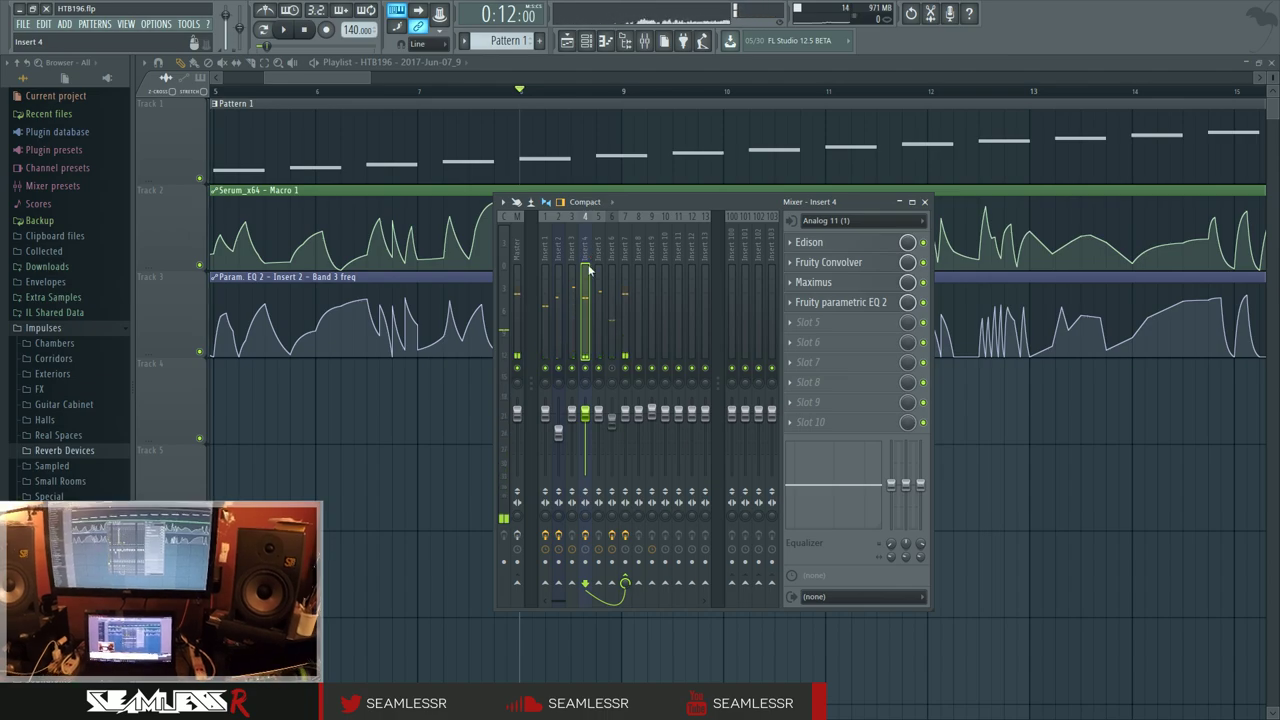
left_click(627, 247)
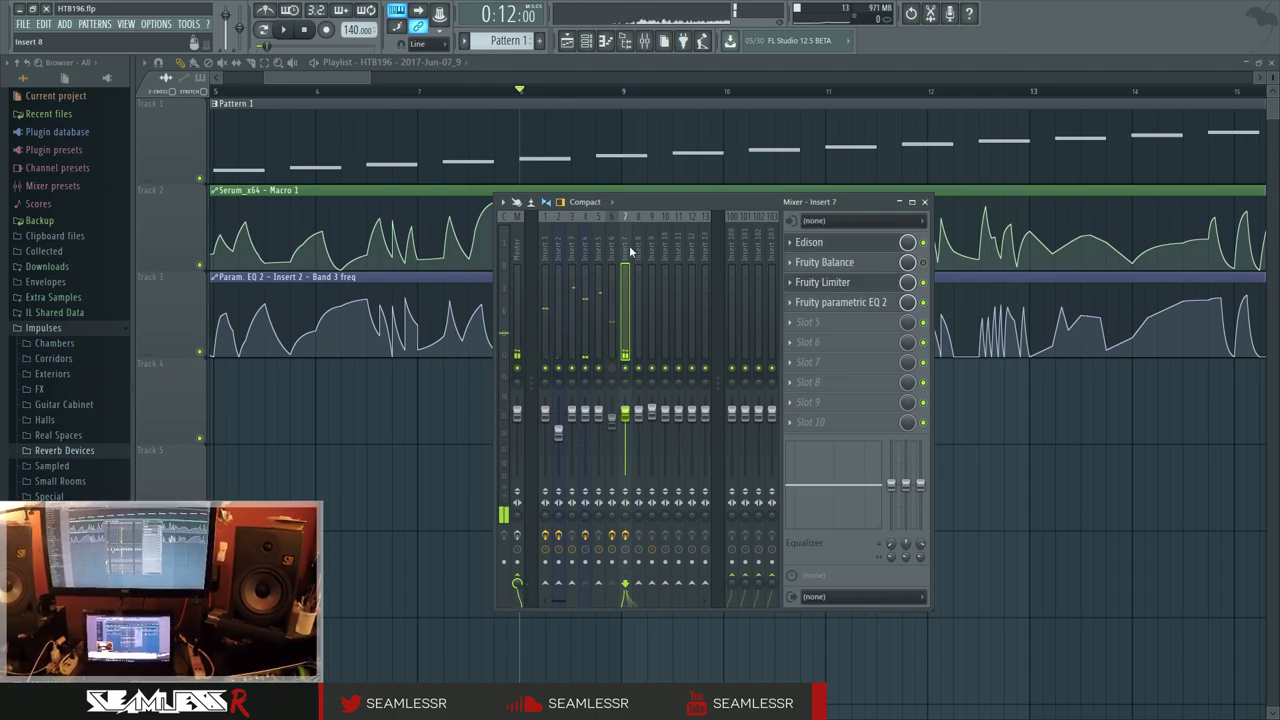
left_click(851, 300)
left_click(862, 302)
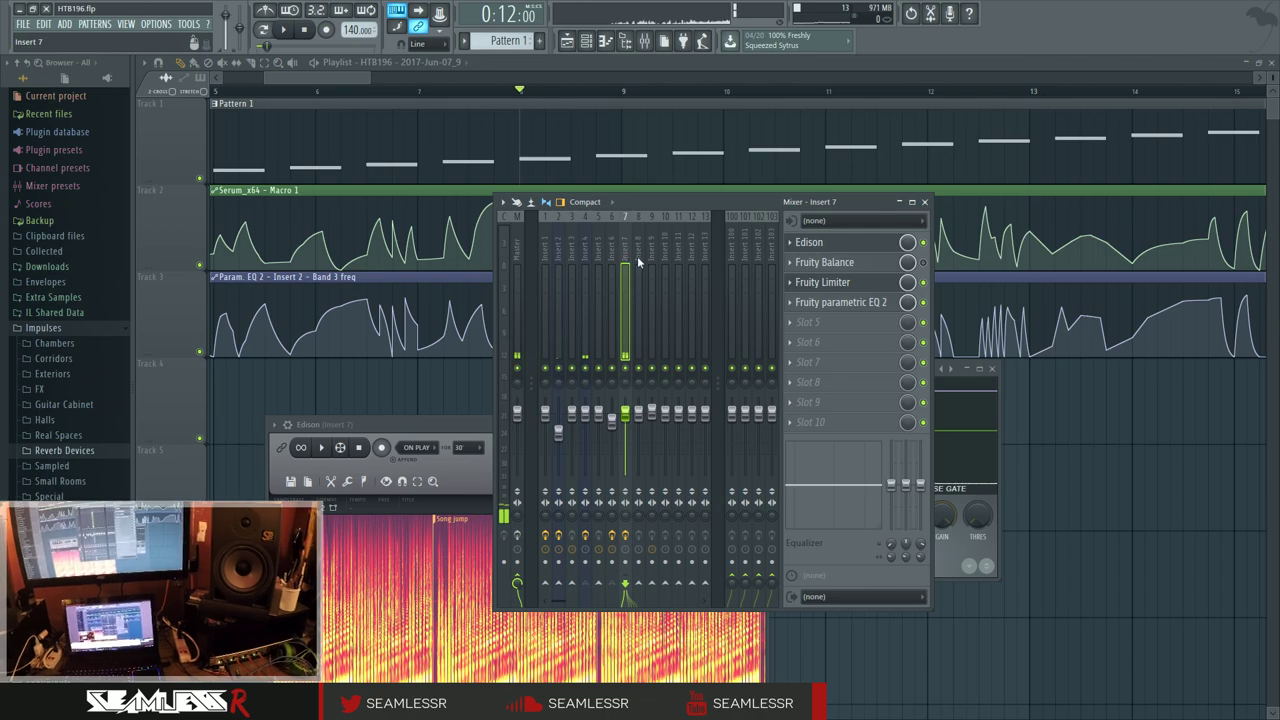
Review the input, output and effect assignments of mixer Inserts 1 through 7, and close all open windows over the playlist.
left_click(571, 252)
left_click(585, 257)
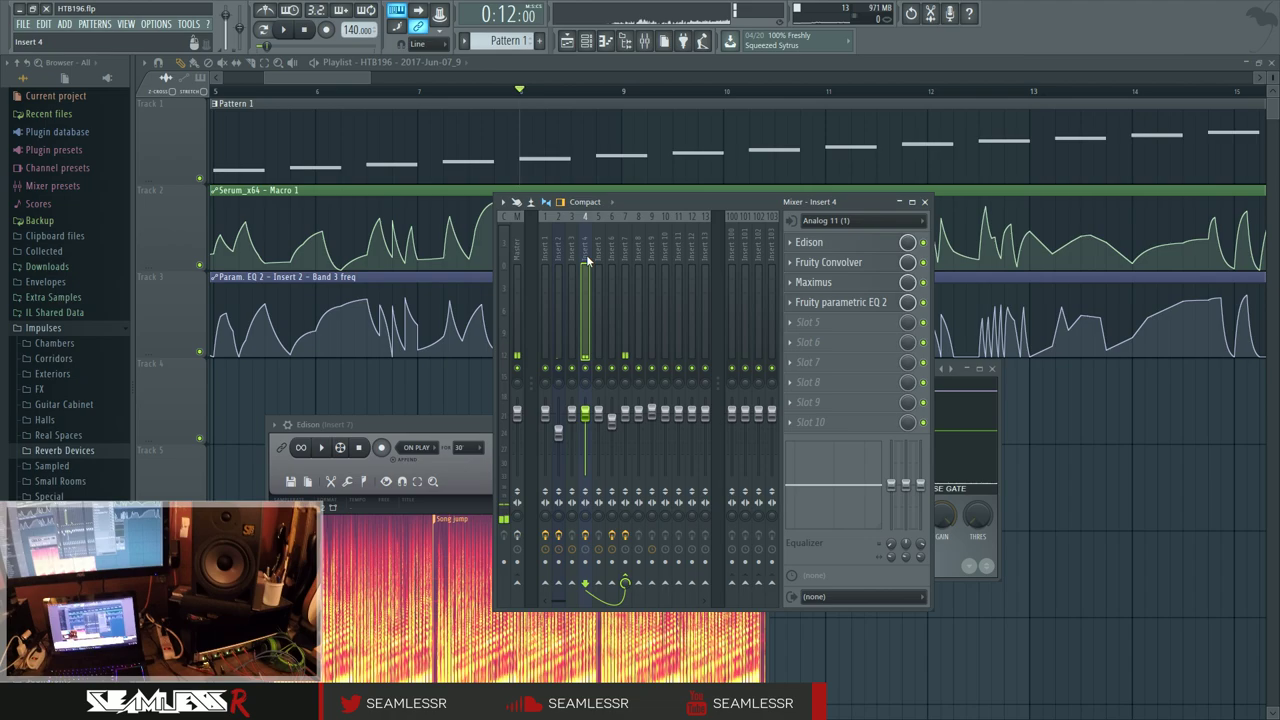
left_click(559, 252)
left_click(546, 252)
left_click(571, 260)
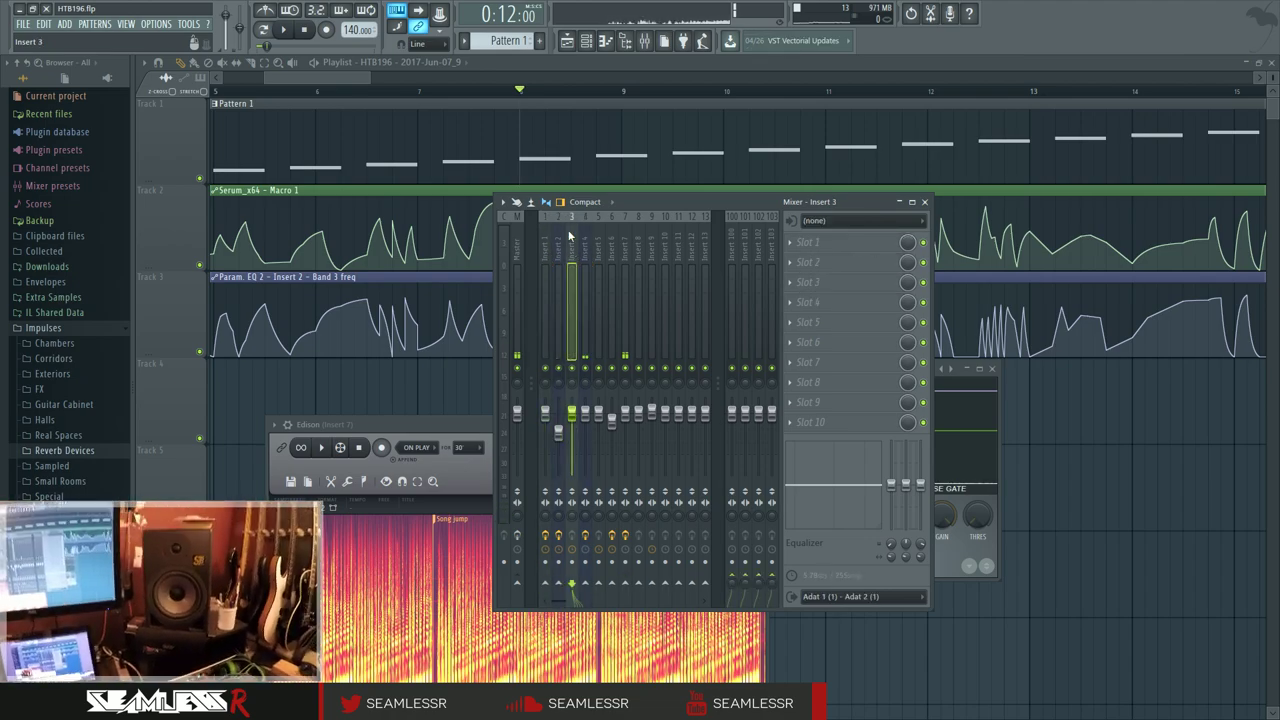
left_click(585, 250)
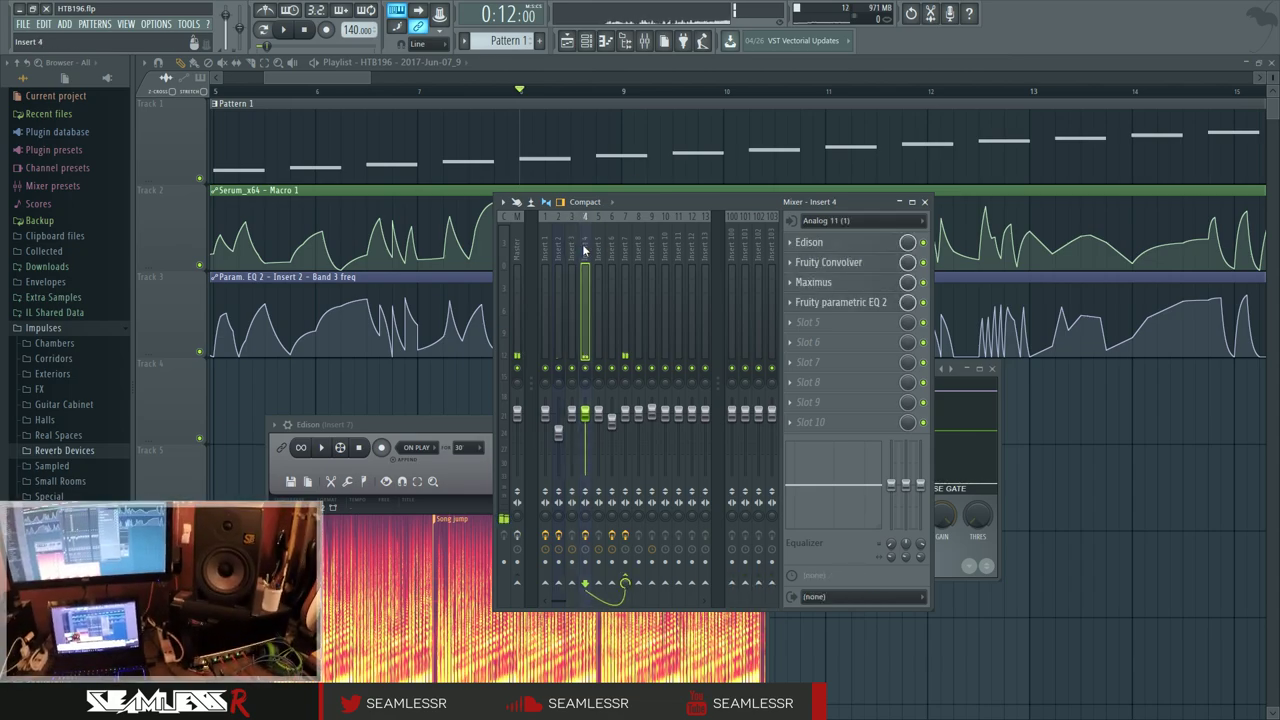
left_click(598, 252)
left_click(611, 256)
left_click(625, 262)
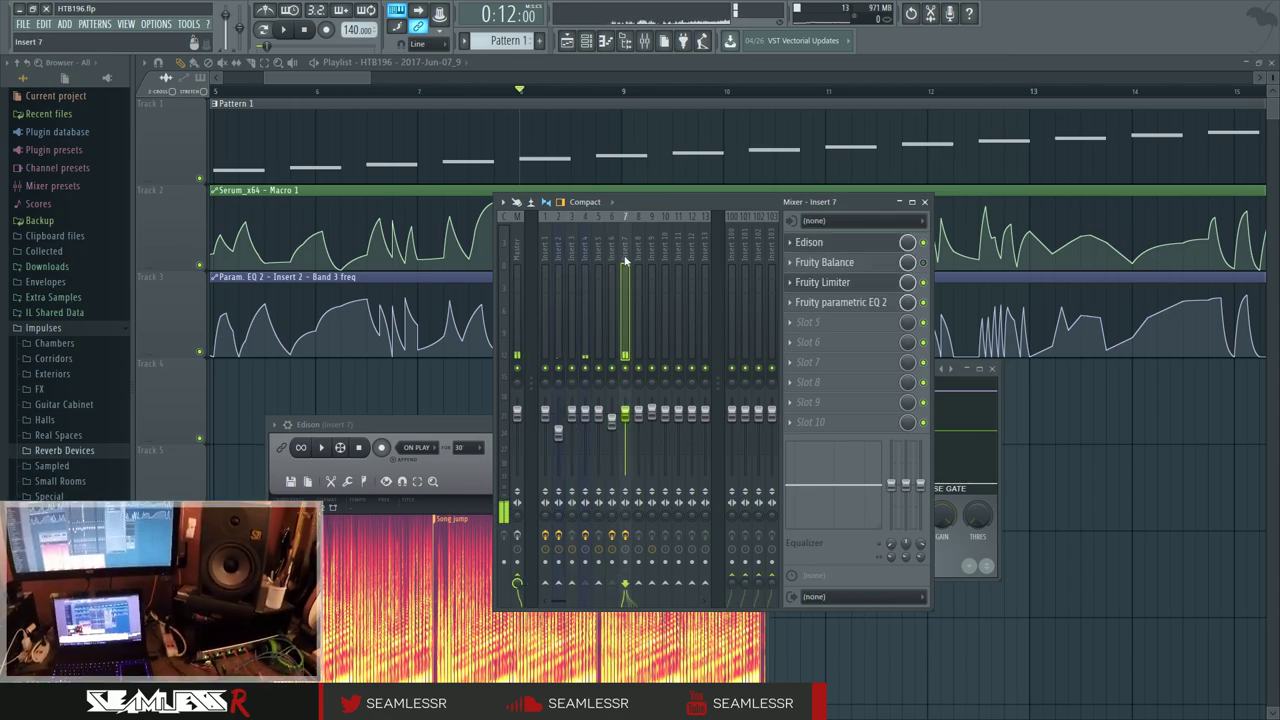
key("F12")
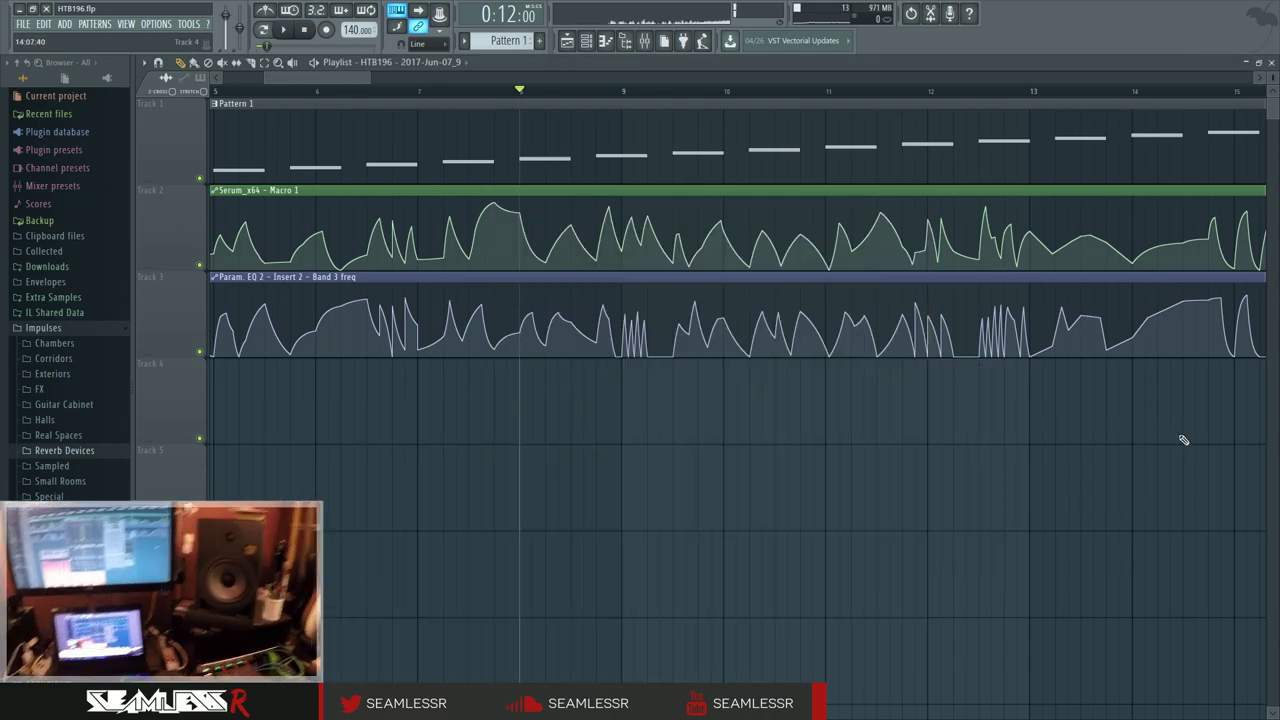
Examine the starts of the recorded audio clips at bar 49 in the playlist, comparing their waveform alignment across tracks.
scroll(605, 410, "down", 3)
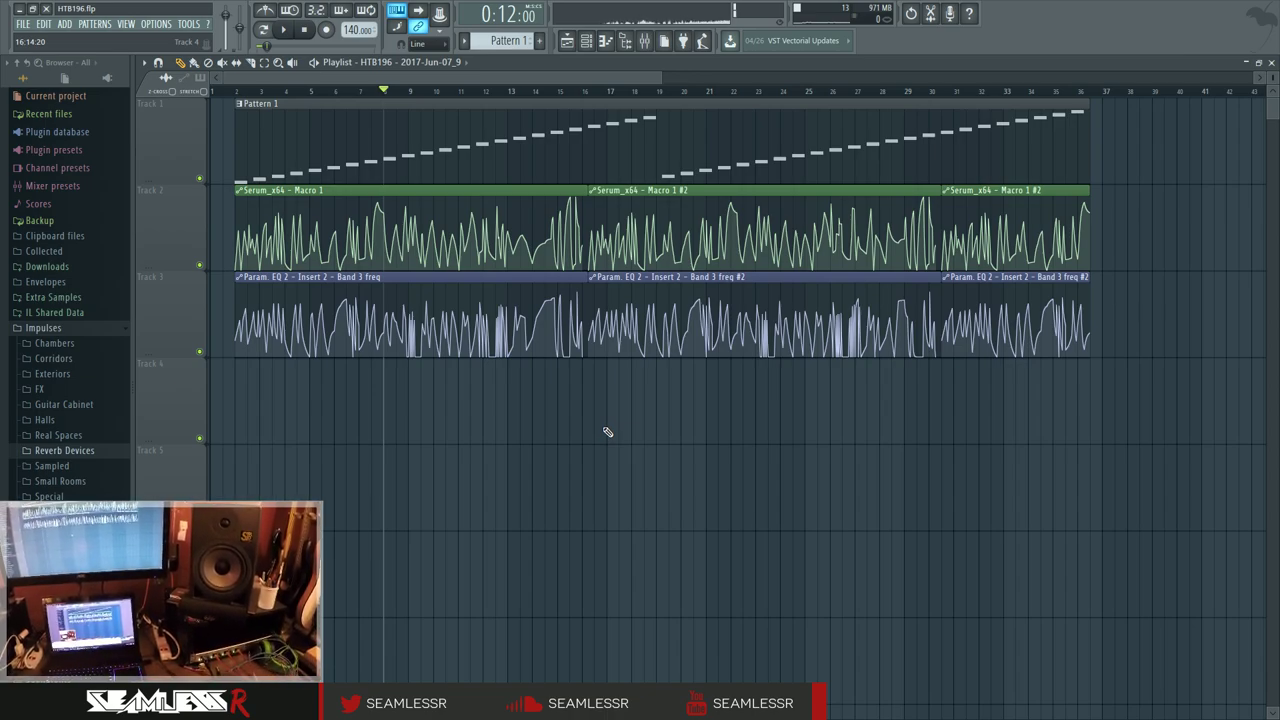
scroll(377, 449, "down", 3)
scroll(708, 371, "up", 3)
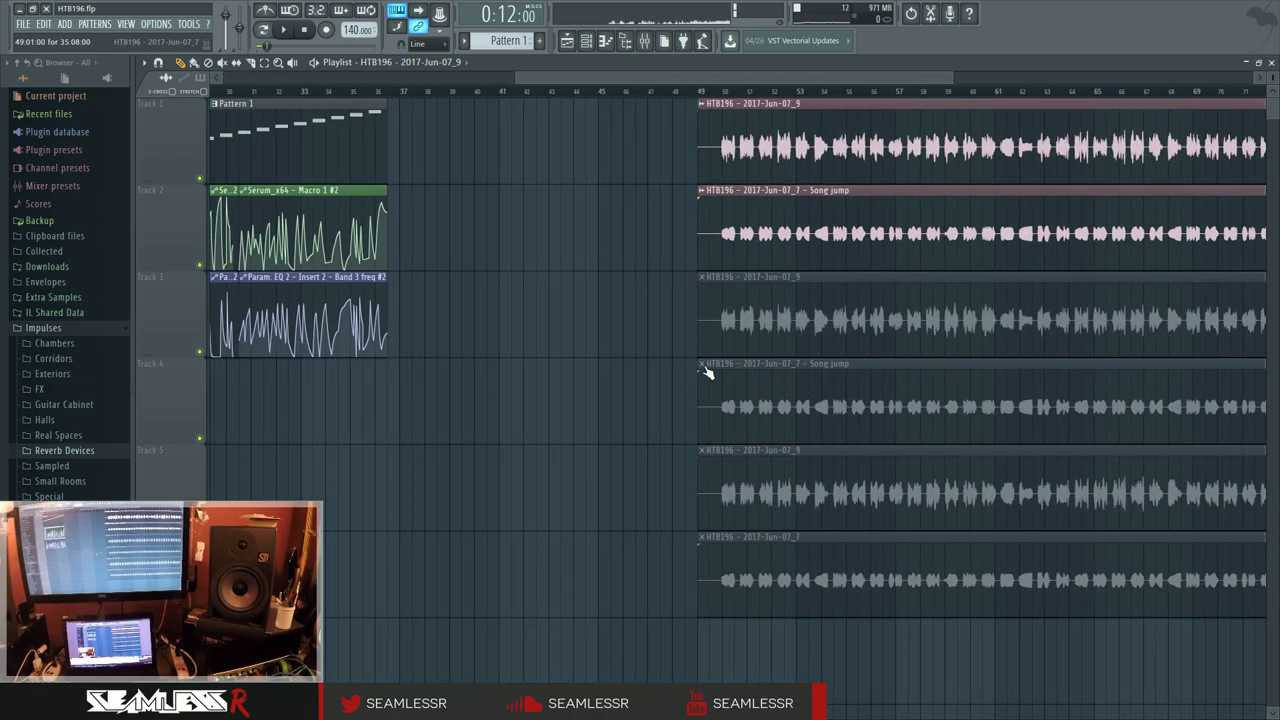
left_click_drag(708, 371, 268, 473)
scroll(351, 374, "up", 5)
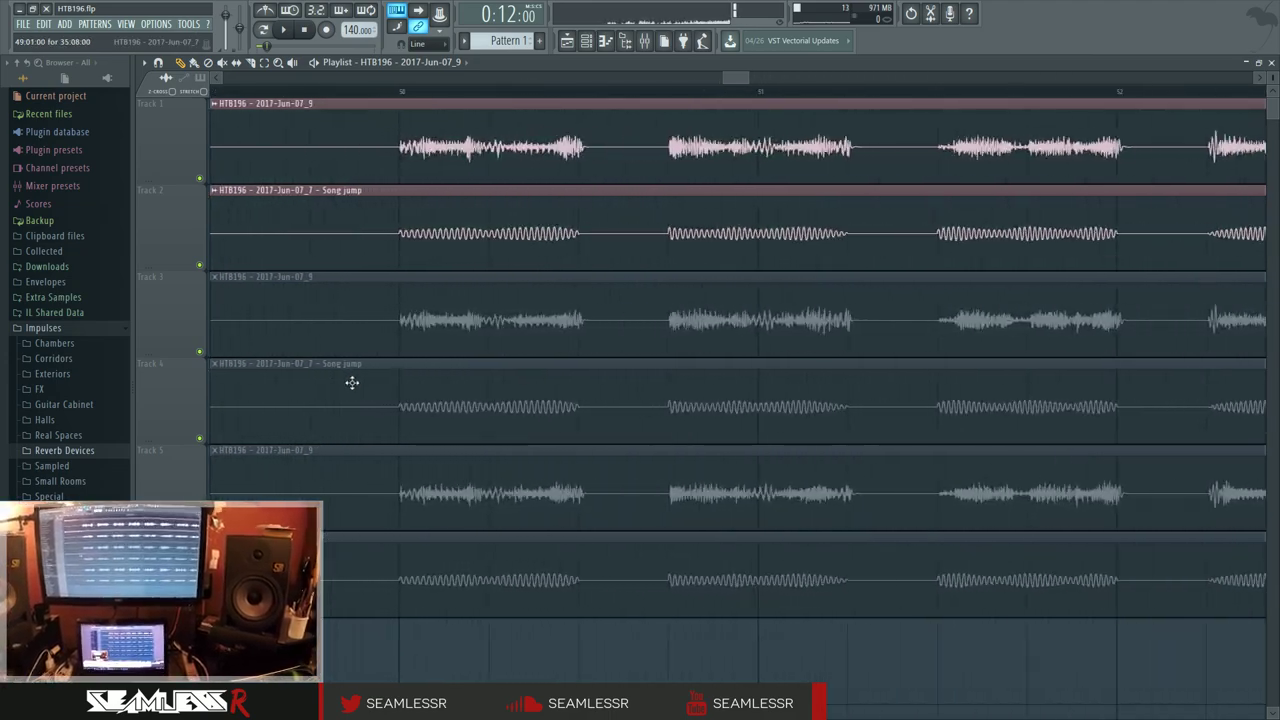
left_click_drag(392, 243, 757, 320)
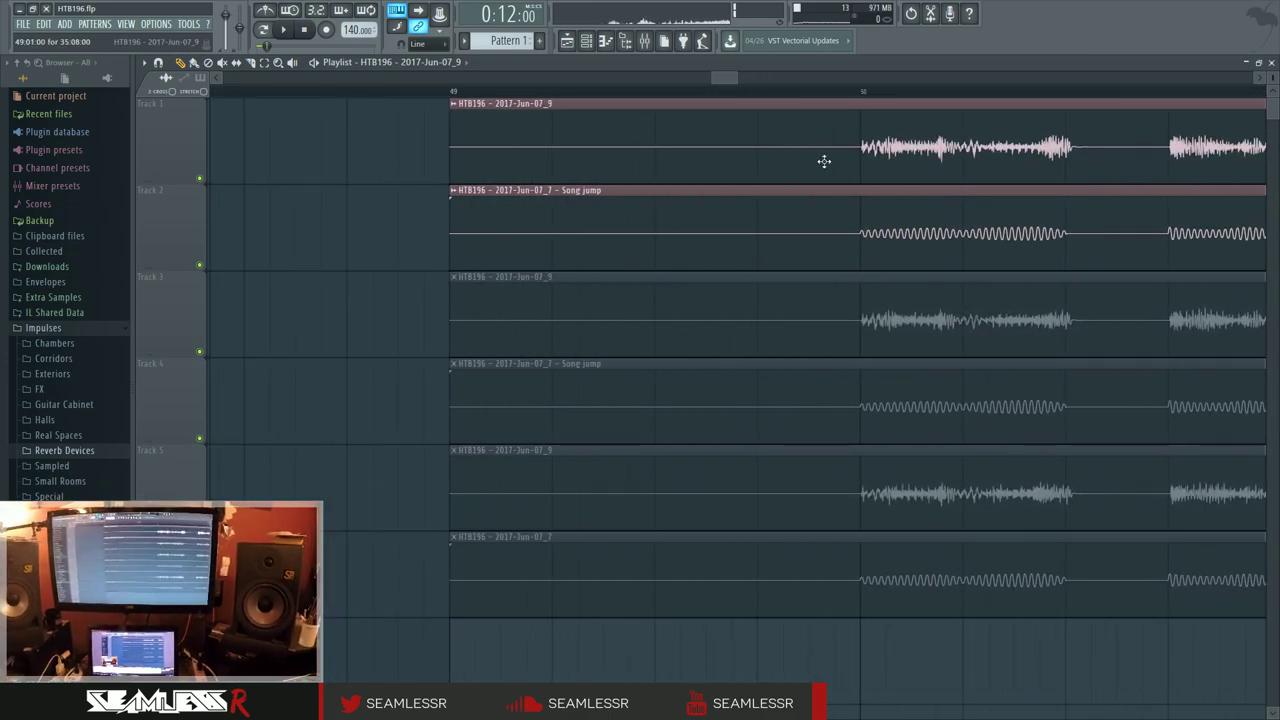
left_click_drag(723, 200, 613, 203)
left_click_drag(806, 190, 666, 178)
Slip the Track 1 recording's audio out of alignment with Track 2, and slip it back so both waveforms start together.
left_click(236, 62)
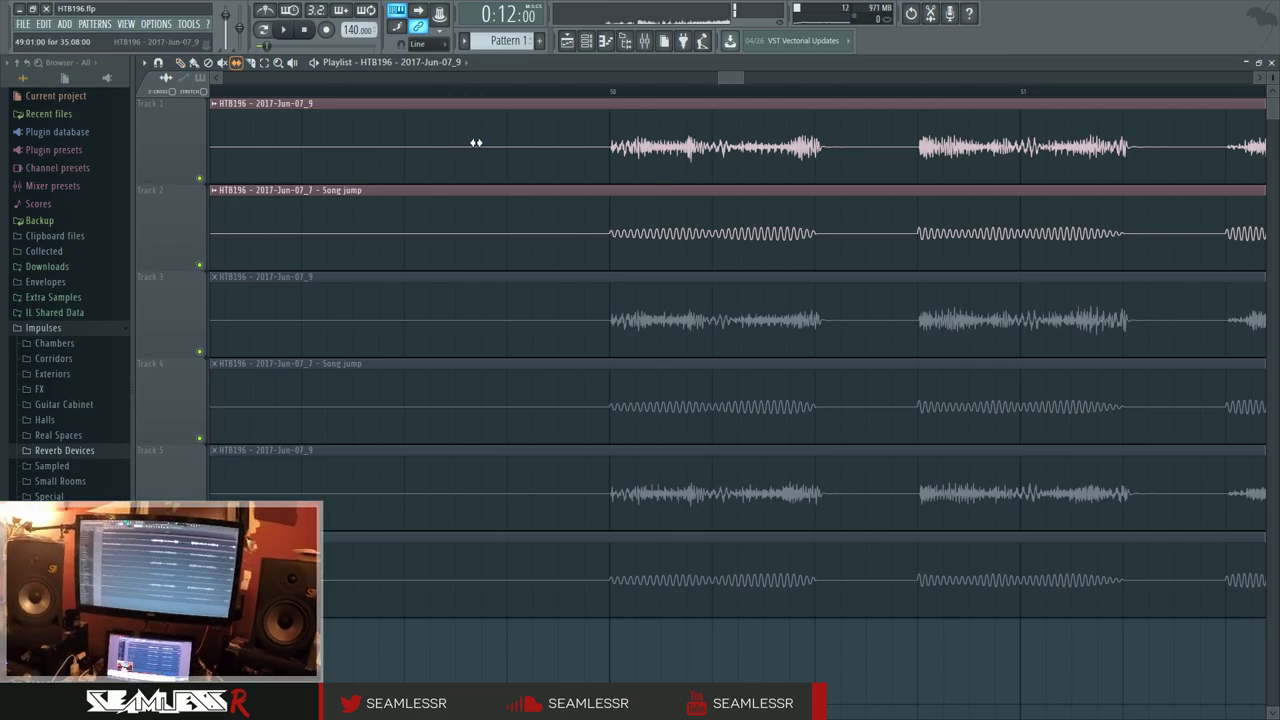
left_click_drag(528, 138, 552, 135)
scroll(663, 163, "up", 4)
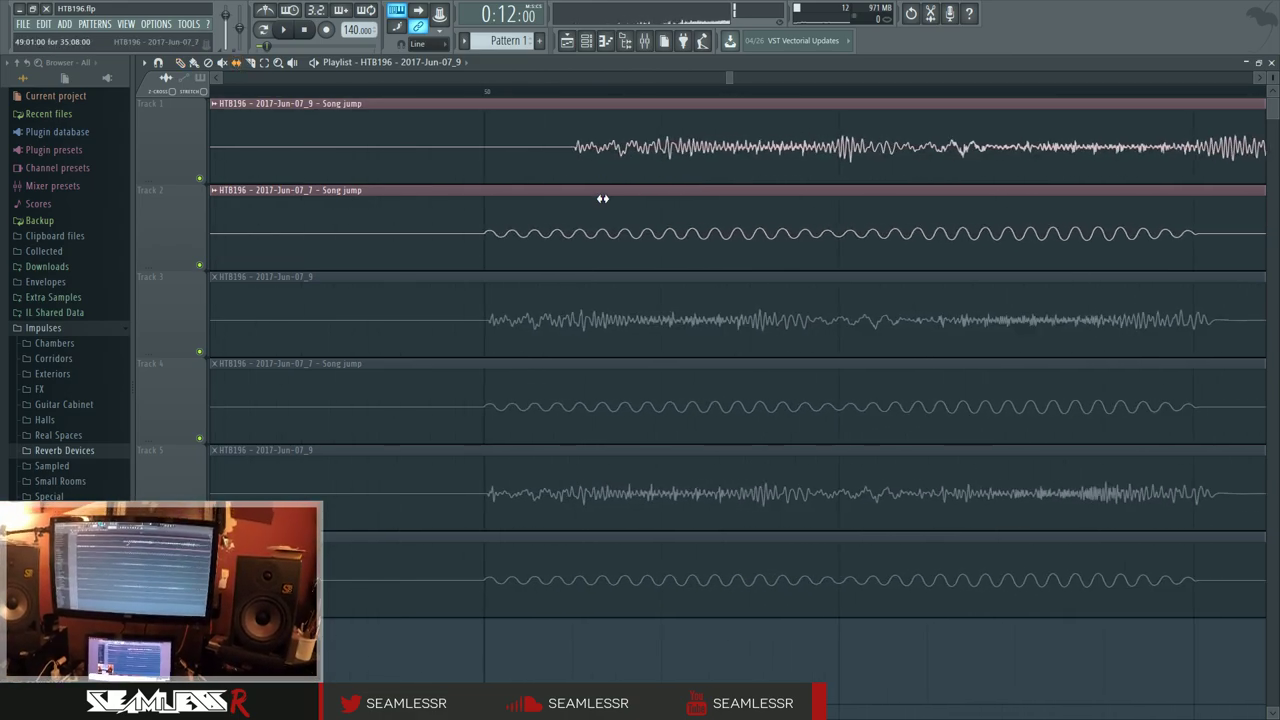
left_click(577, 124)
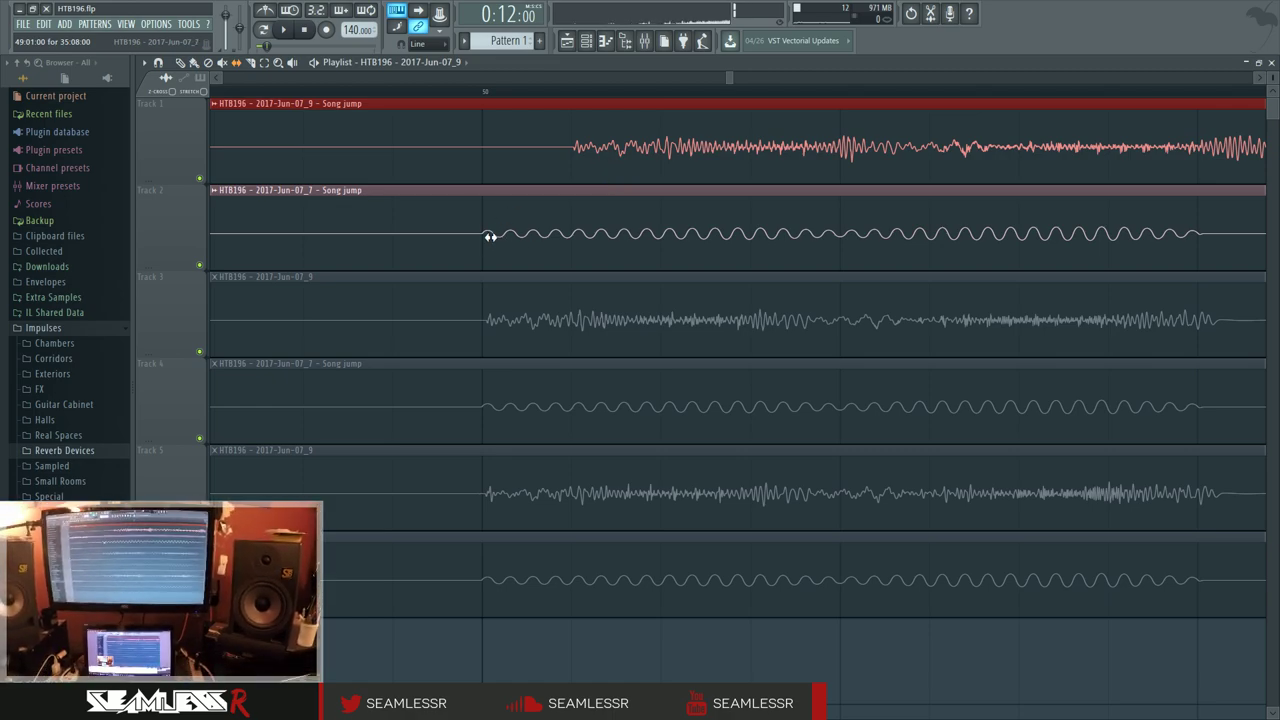
left_click_drag(641, 156, 552, 163)
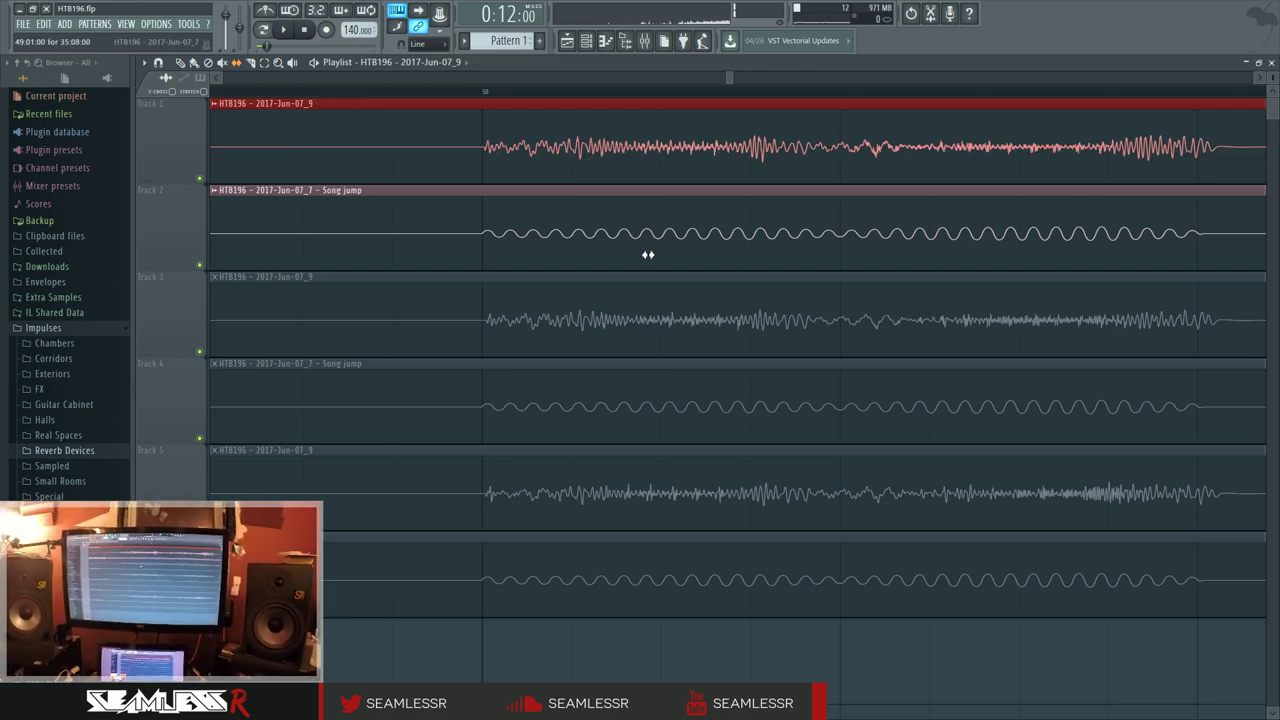
left_click(480, 177)
Compare the full length of the recorded audio clips with the original Pattern 1 and its automation clips.
scroll(520, 545, "down", 5)
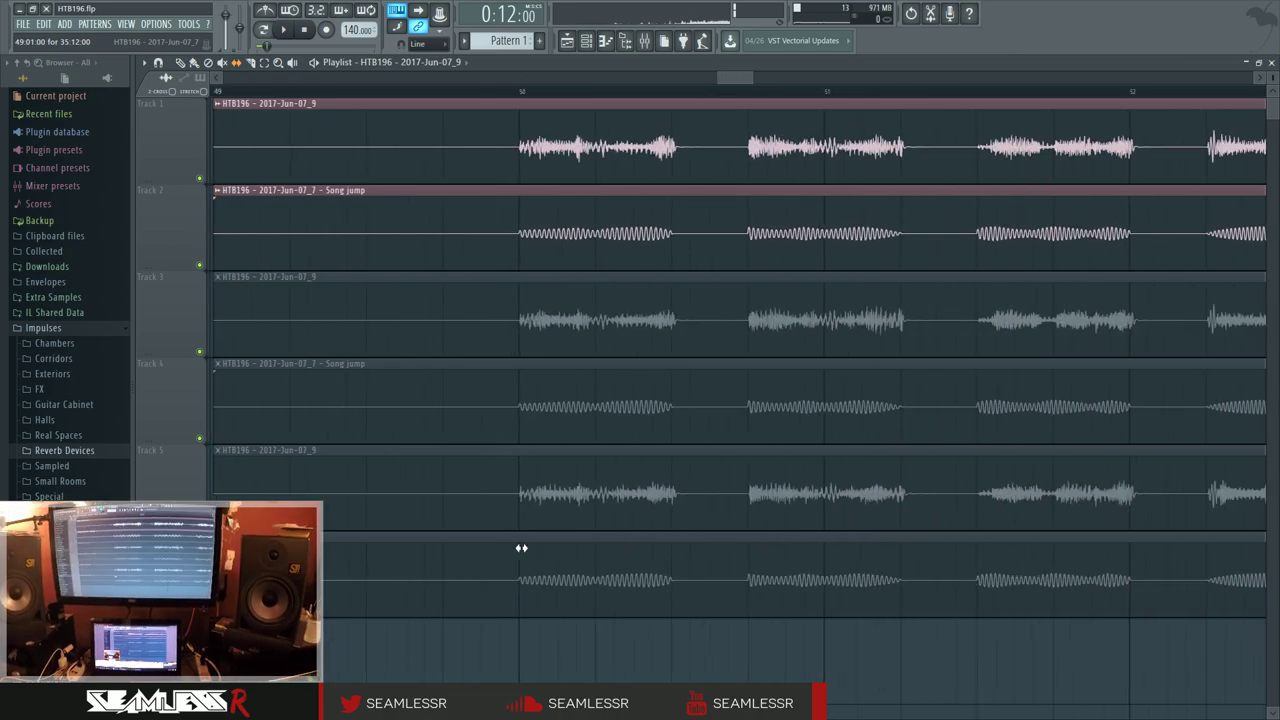
scroll(521, 548, "down", 8)
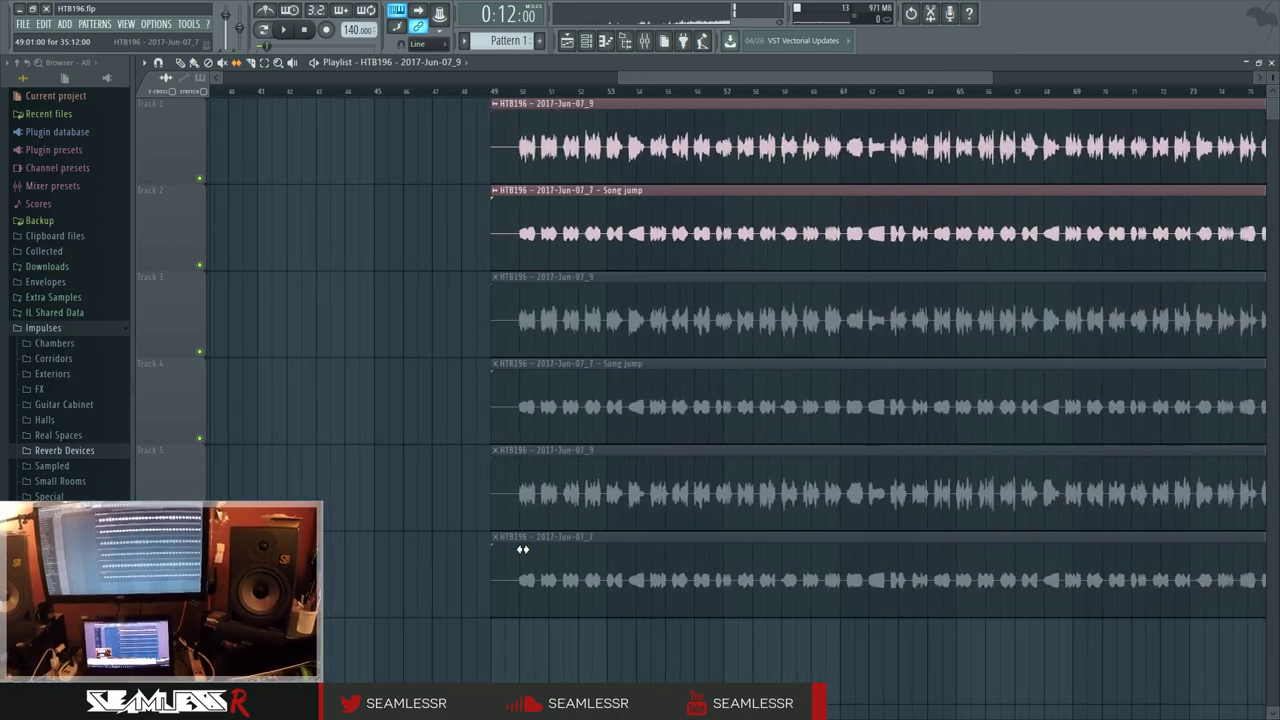
scroll(521, 548, "down", 6)
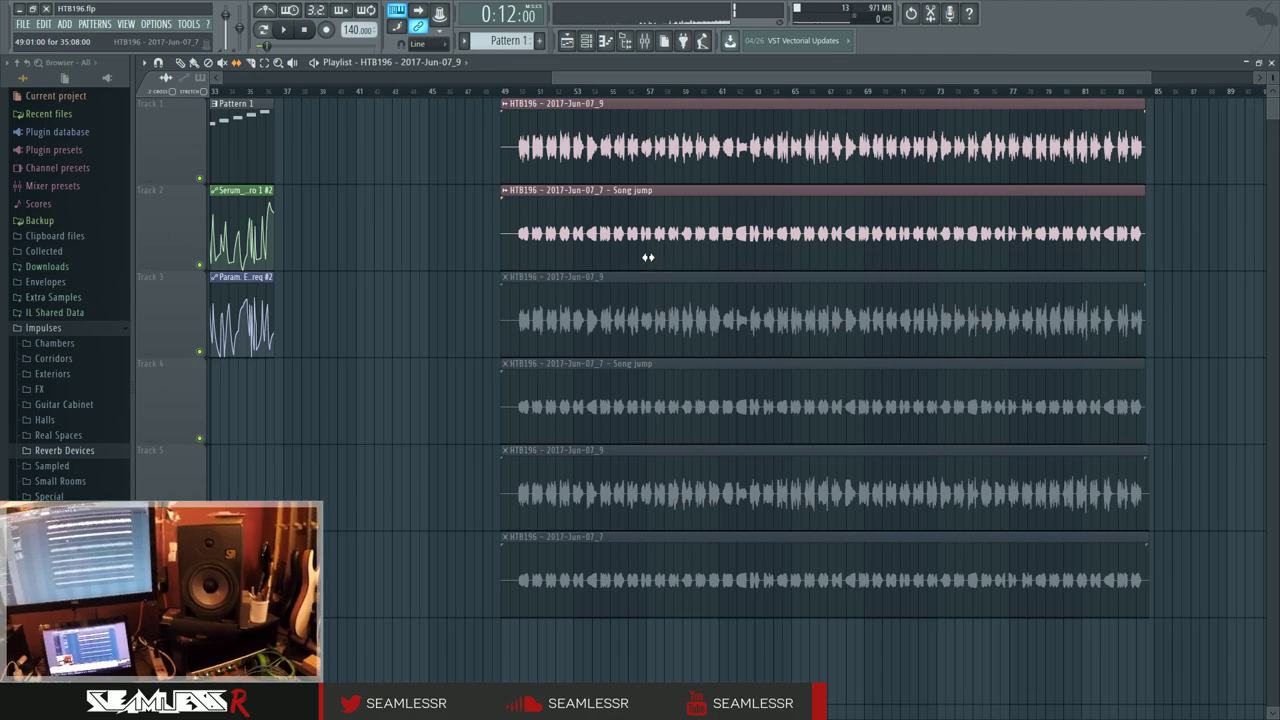
scroll(671, 386, "left", 10)
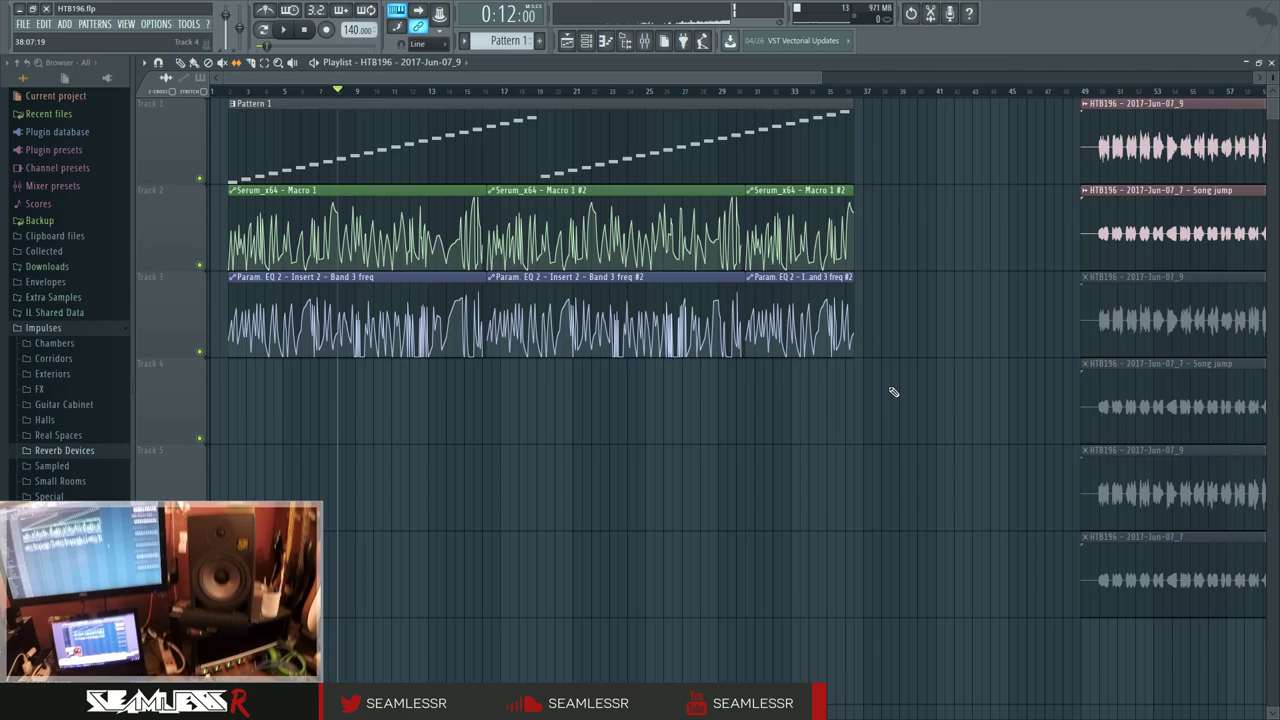
scroll(894, 392, "right", 15)
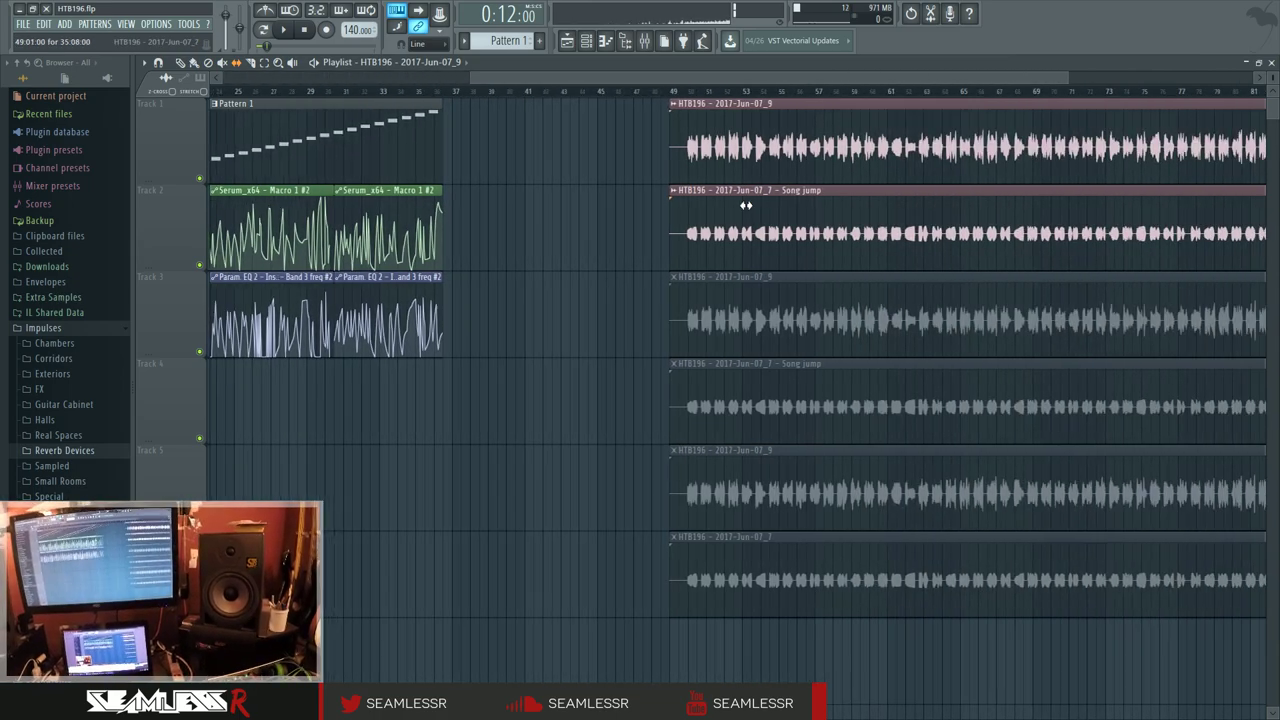
scroll(900, 290, "left", 10)
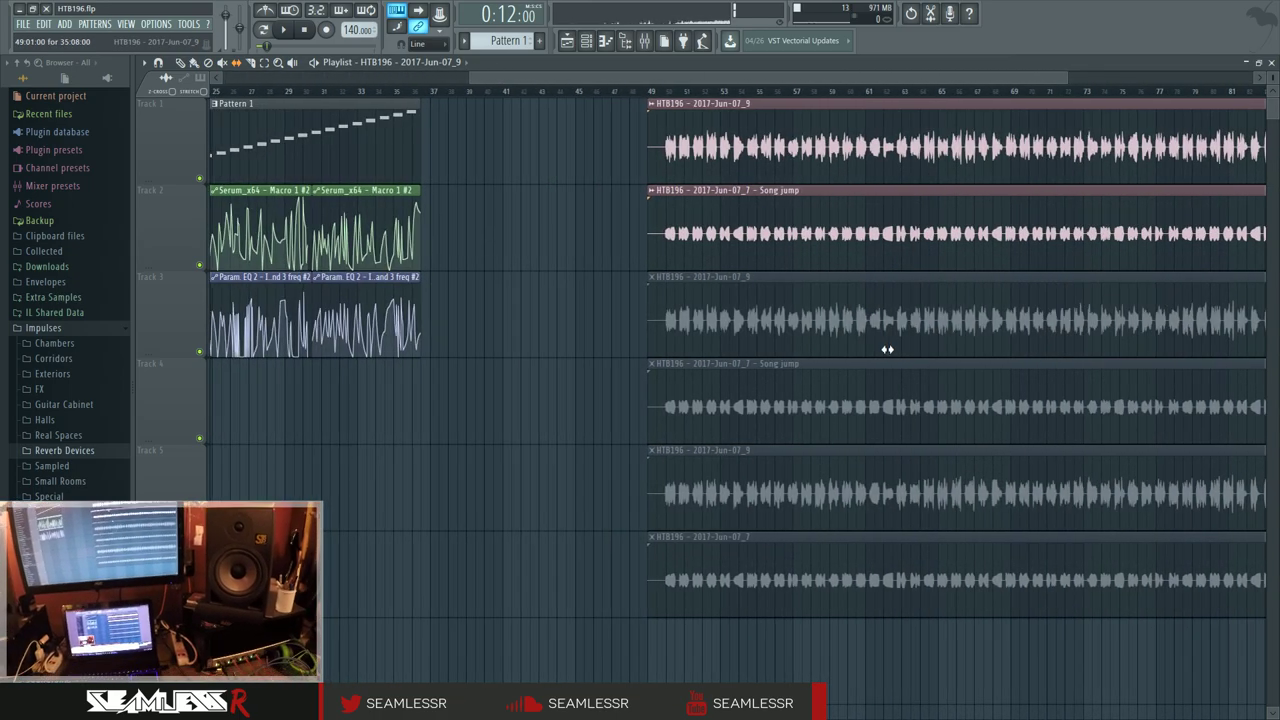
scroll(600, 329, "up", 3)
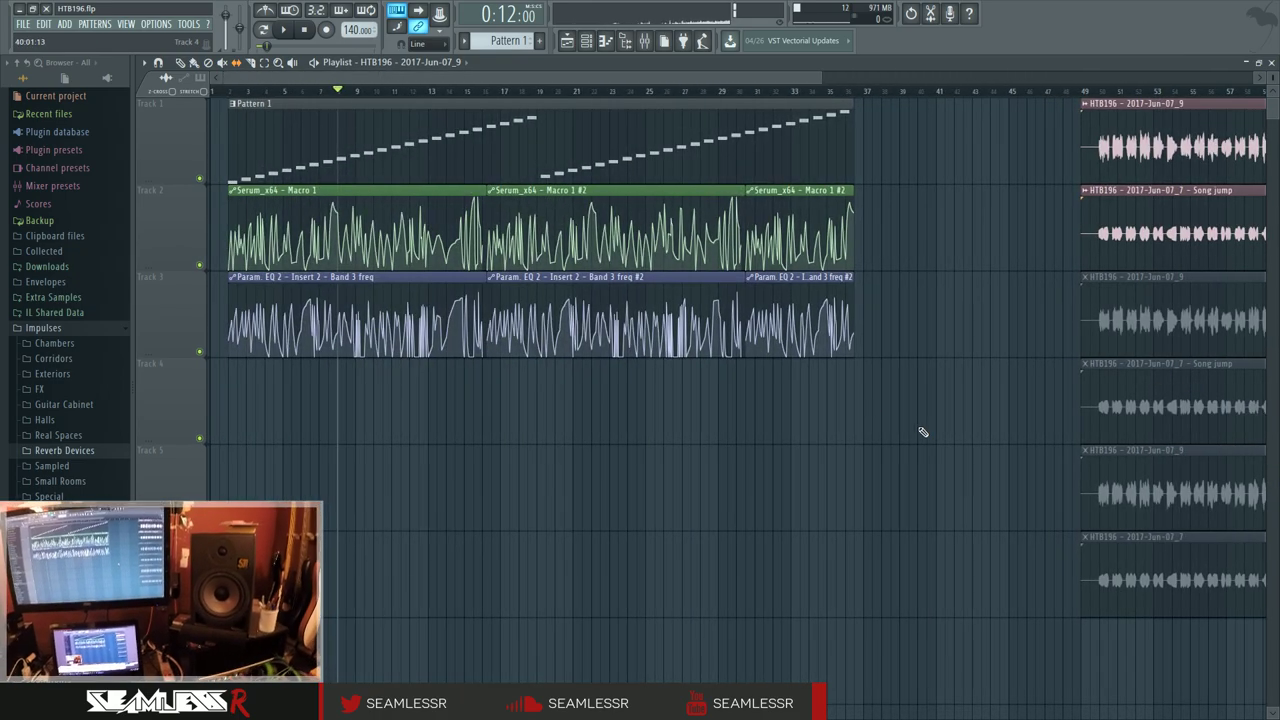
Move the playhead to the start of Pattern 1, examine its Serum notes in the piano roll, and return to the playlist.
left_click(230, 91)
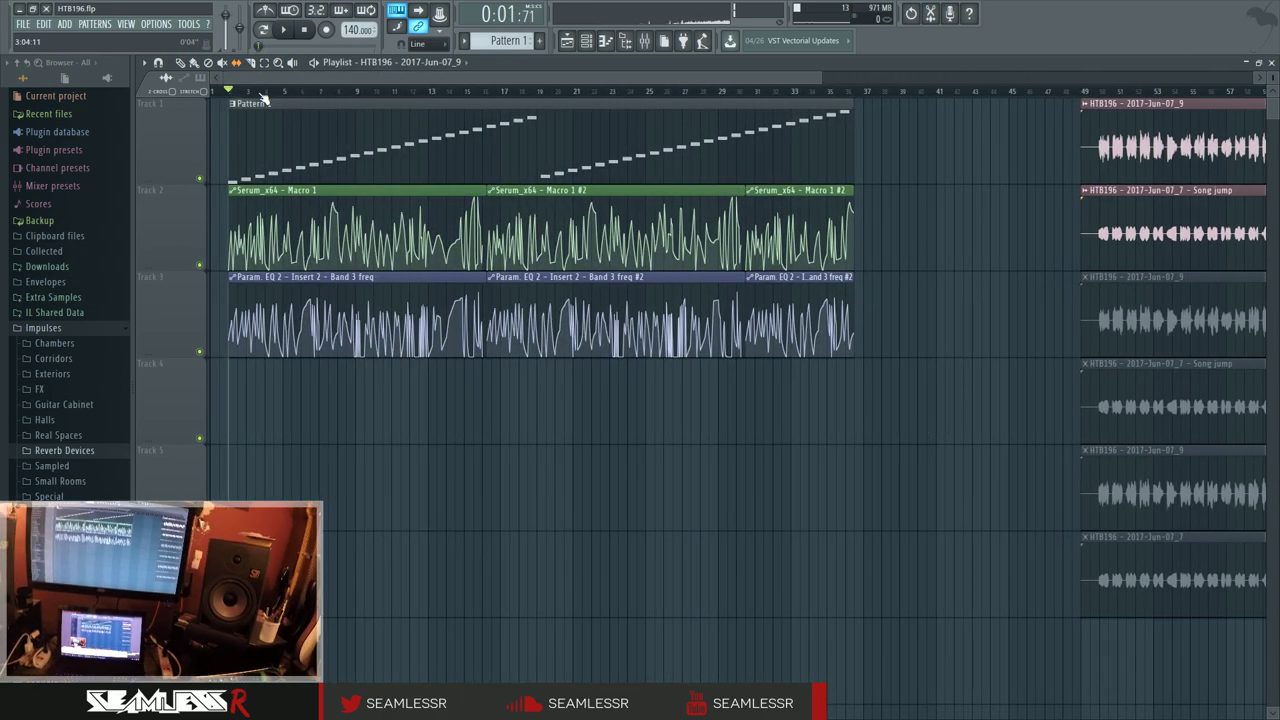
double_click(319, 149)
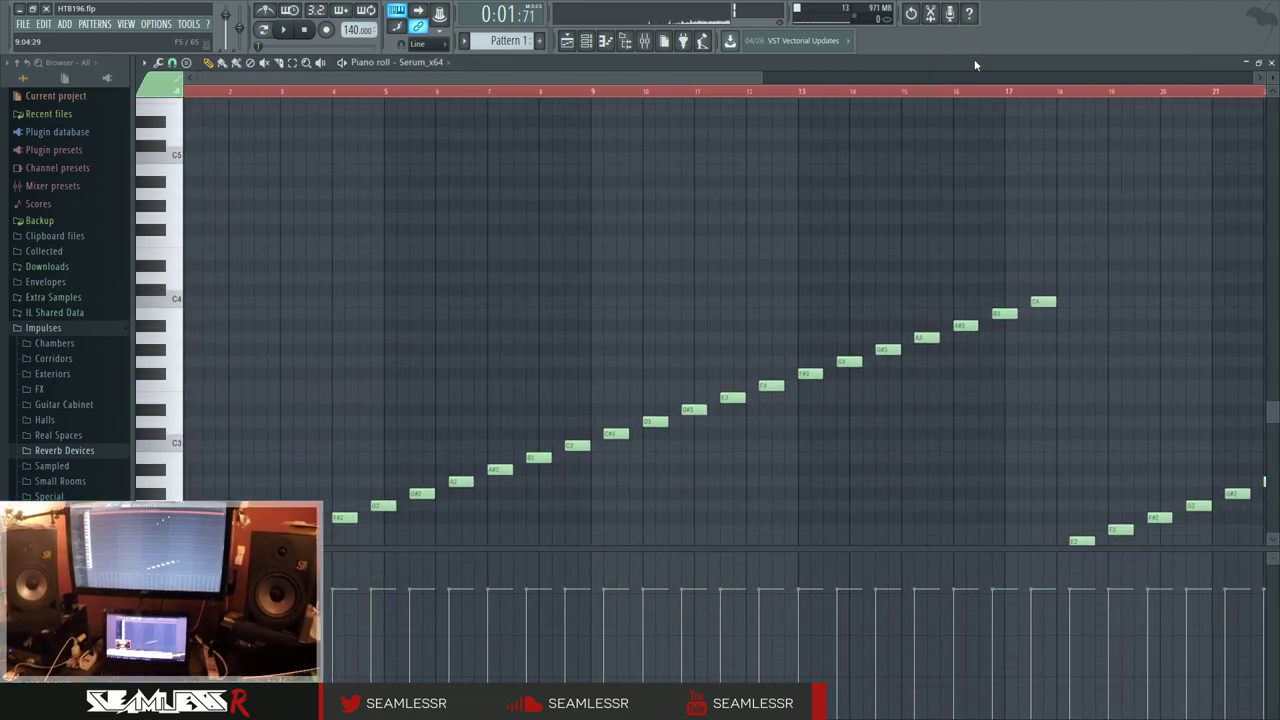
scroll(1060, 300, "up", 3)
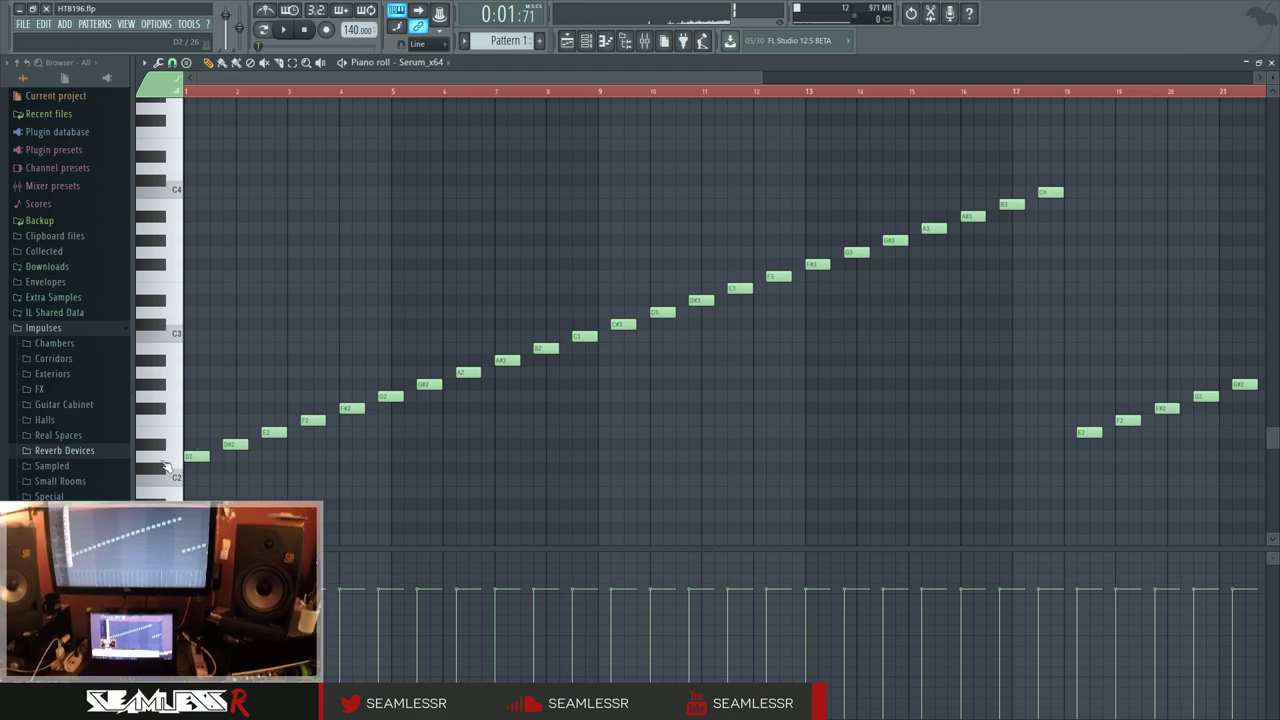
left_click(566, 43)
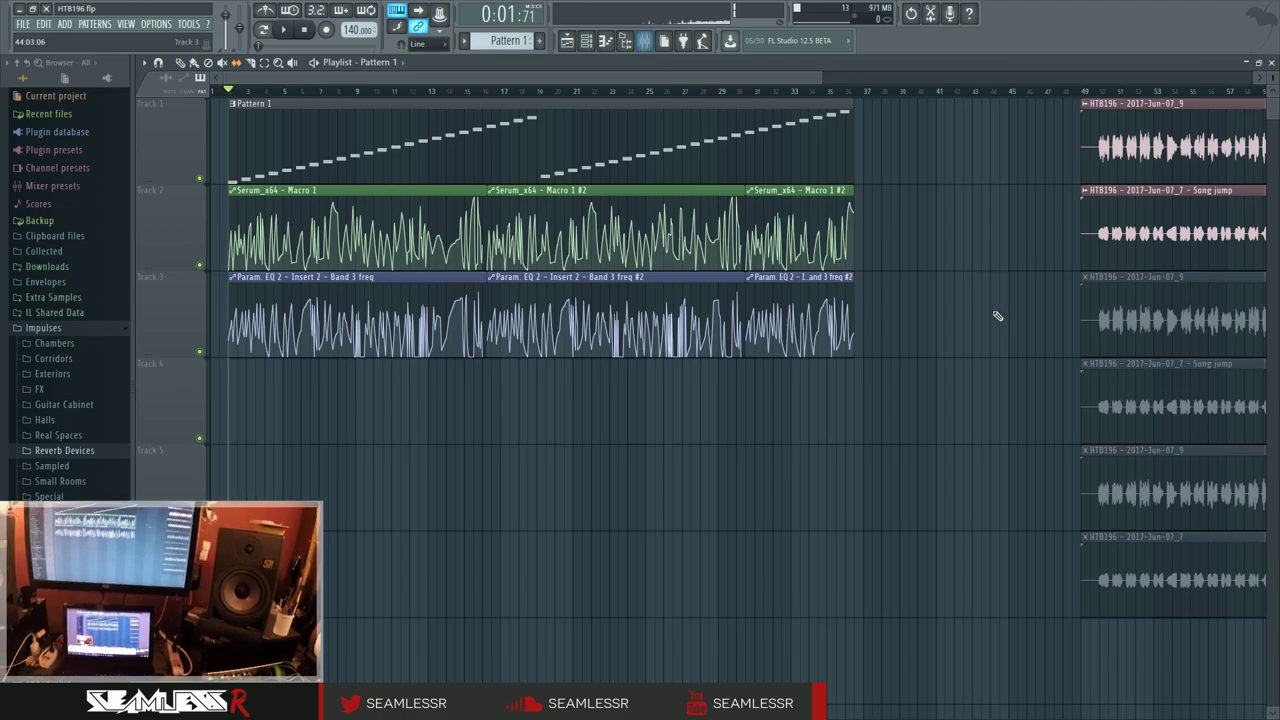
Look over the playlist from the Serum Macro 1 and EQ automation clips to the active and muted recordings from bar 49.
left_click_drag(997, 314, 405, 380)
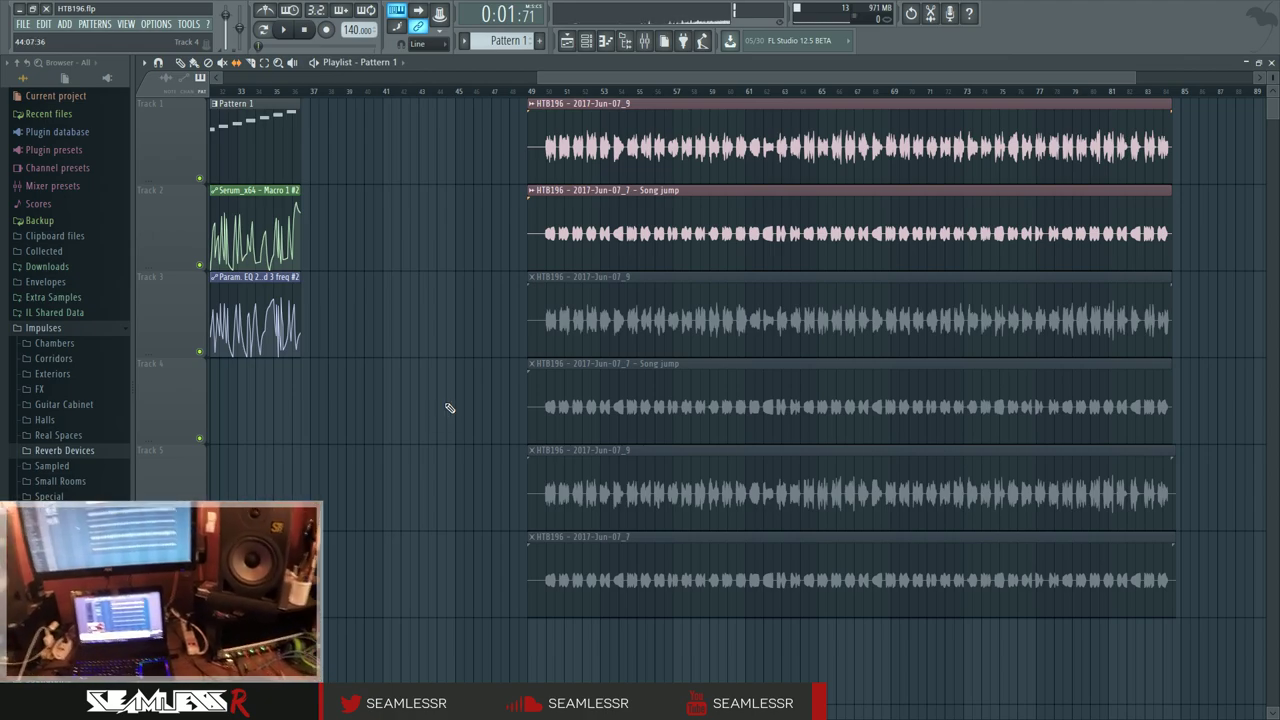
left_click_drag(457, 391, 722, 451)
scroll(722, 451, "left", 5)
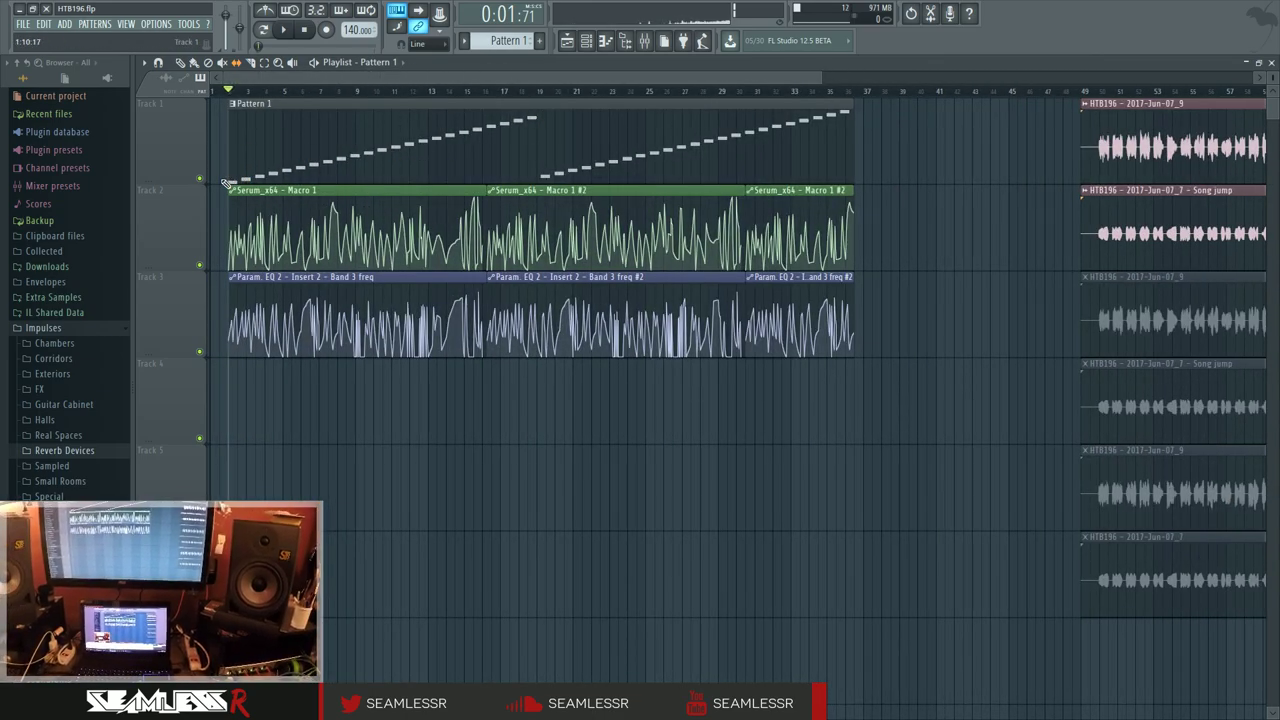
scroll(686, 294, "down", 3)
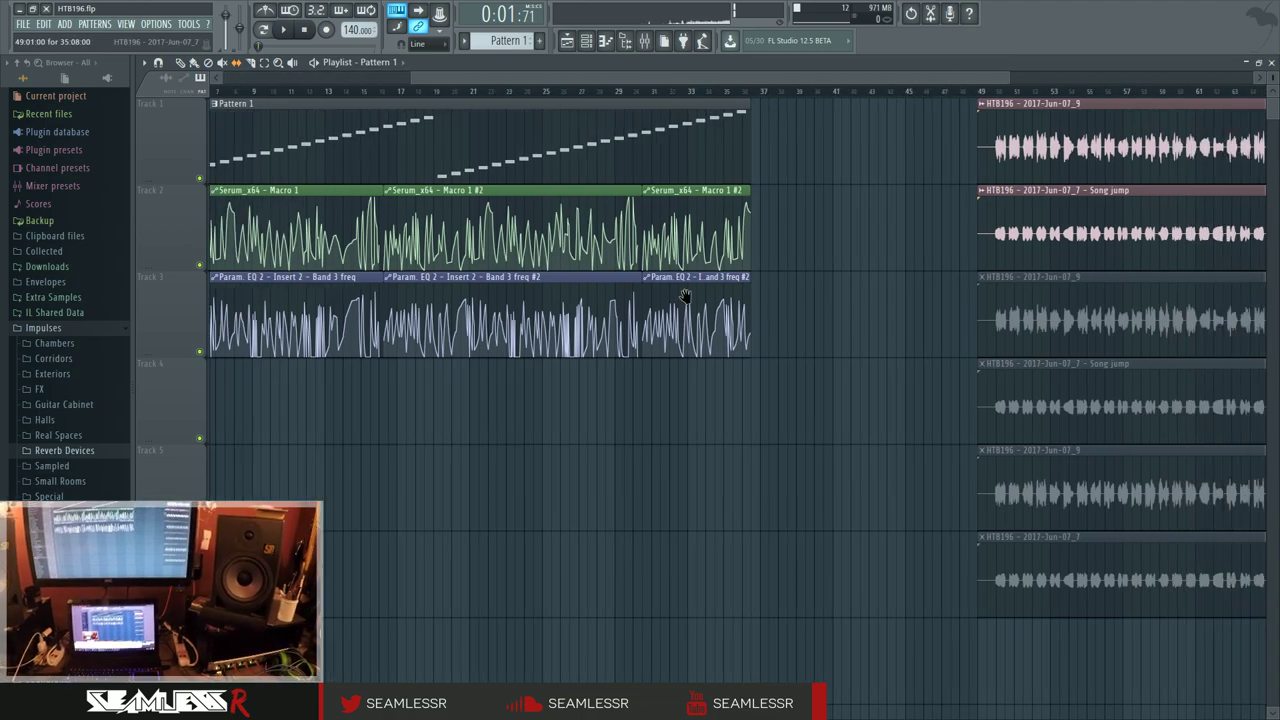
scroll(1000, 586, "up", 3)
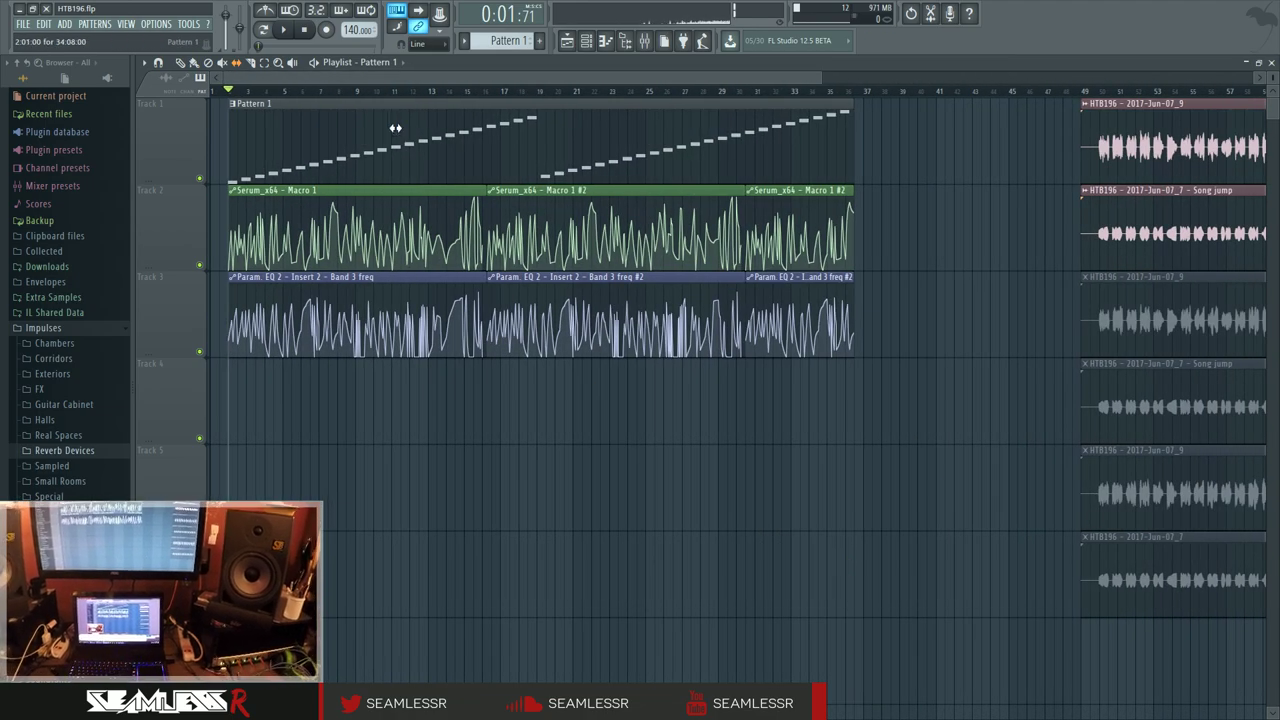
scroll(849, 133, "right", 5)
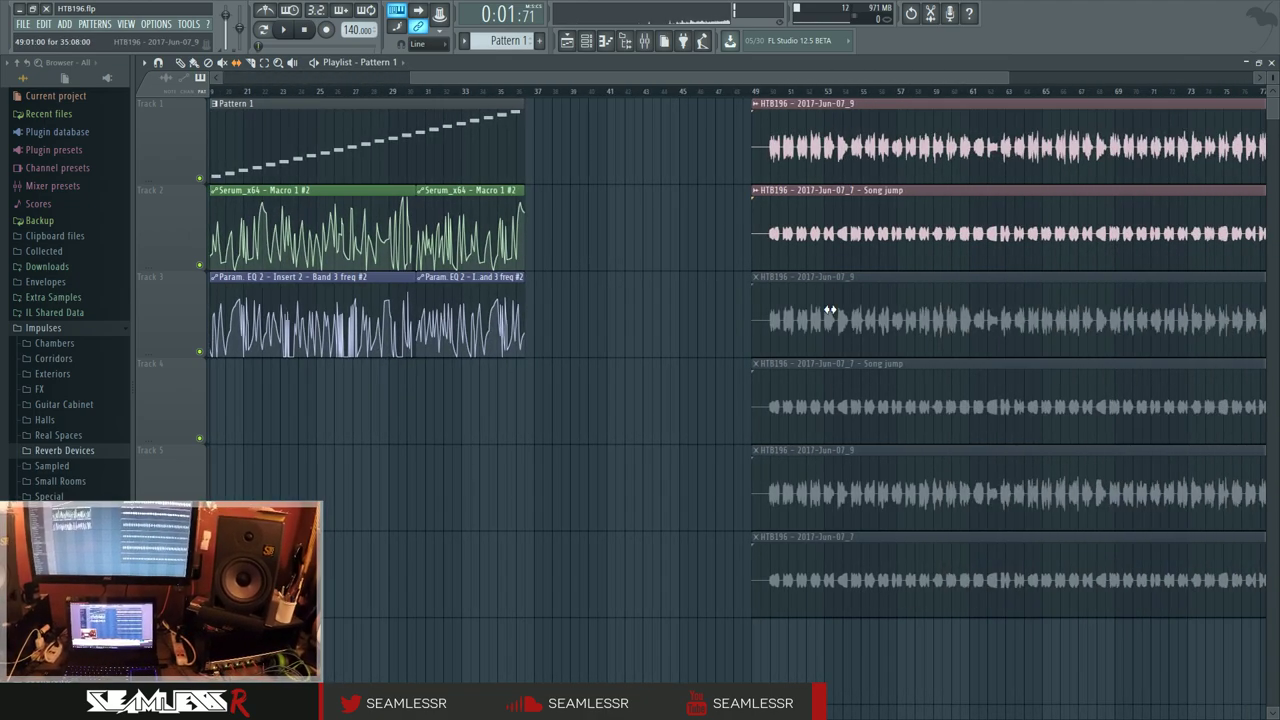
scroll(677, 517, "left", 5)
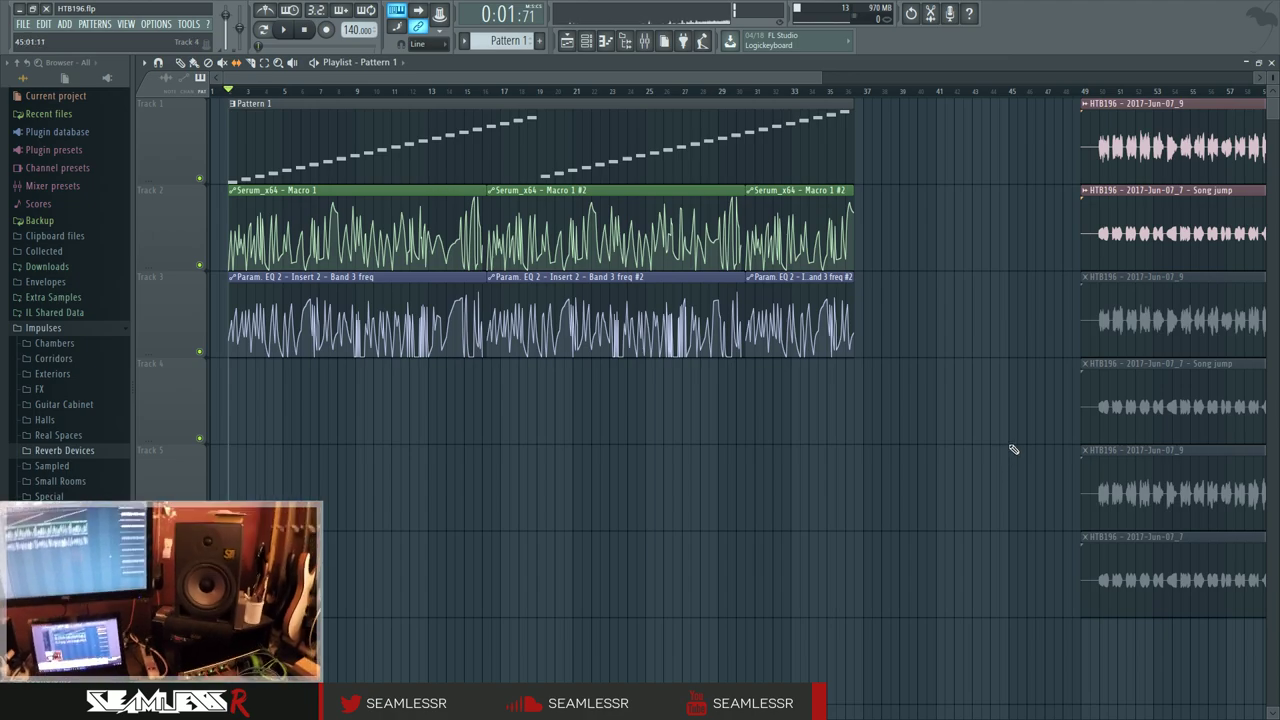
scroll(1013, 447, "down", 5)
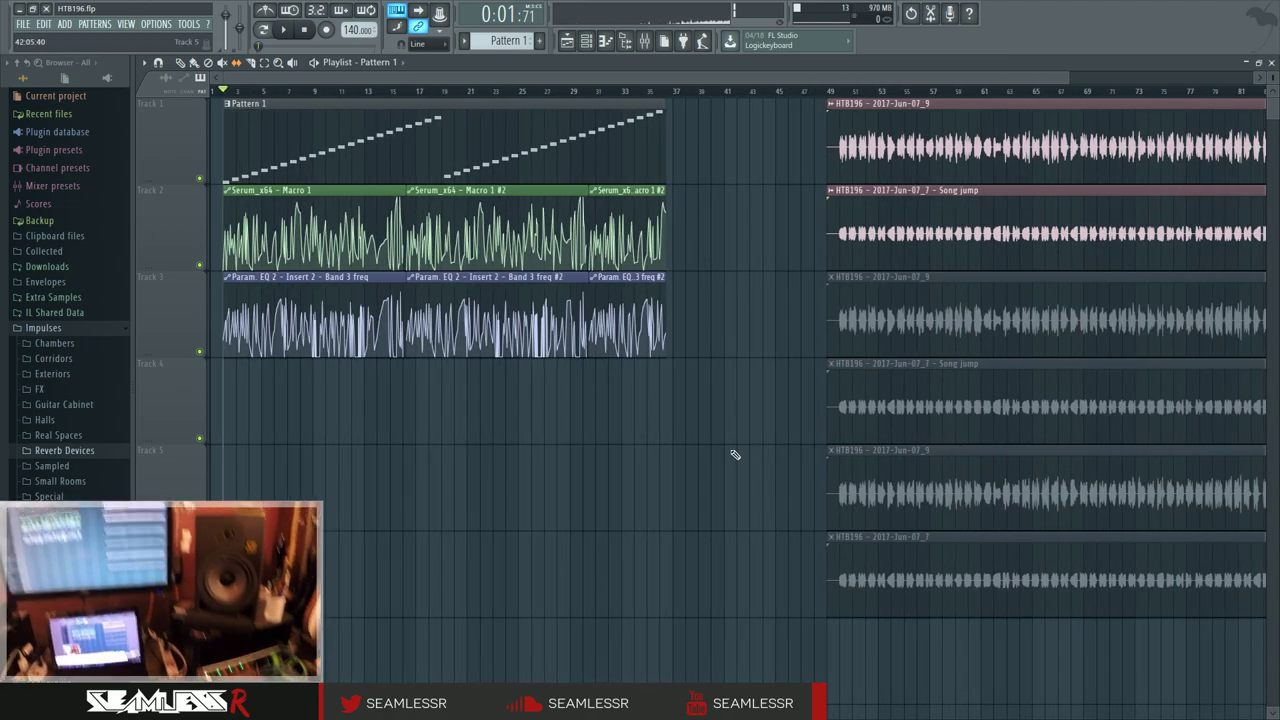